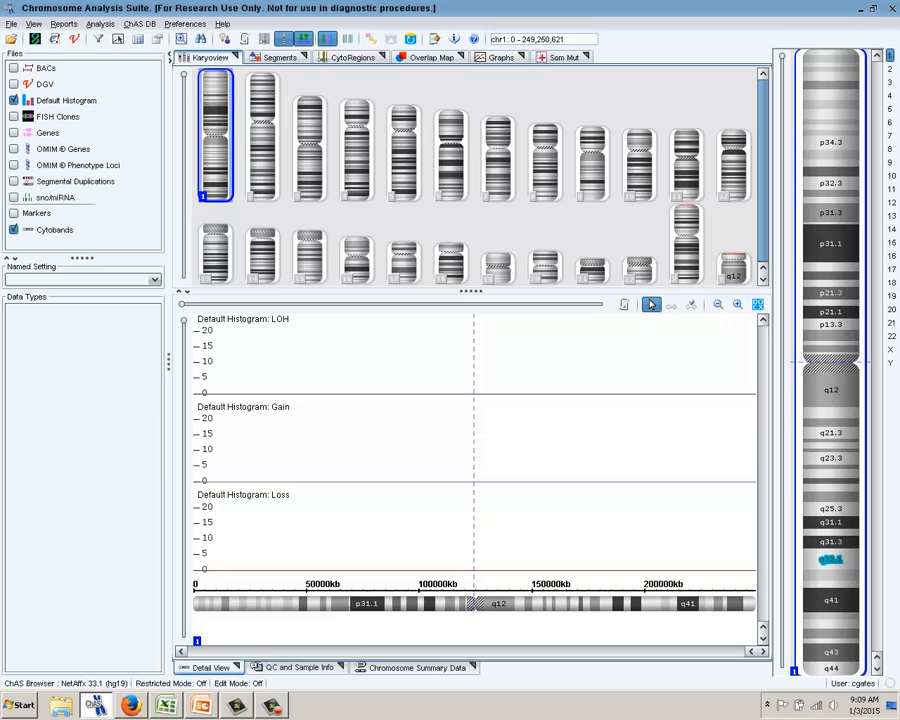
# Step: Open the analysis setup window for a new analysis
pyautogui.click(100, 23)
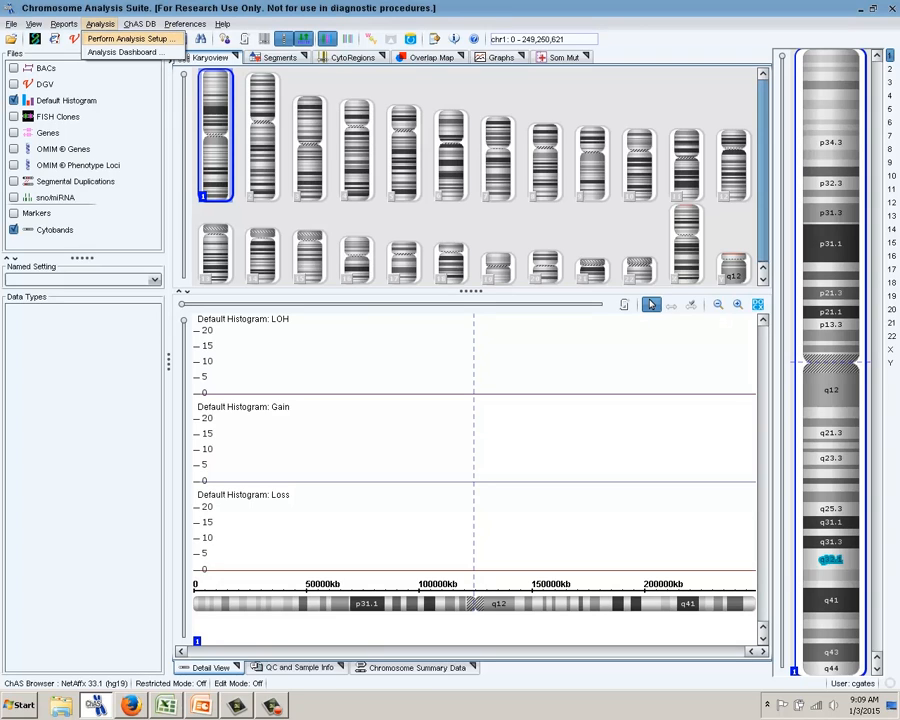
pyautogui.click(130, 38)
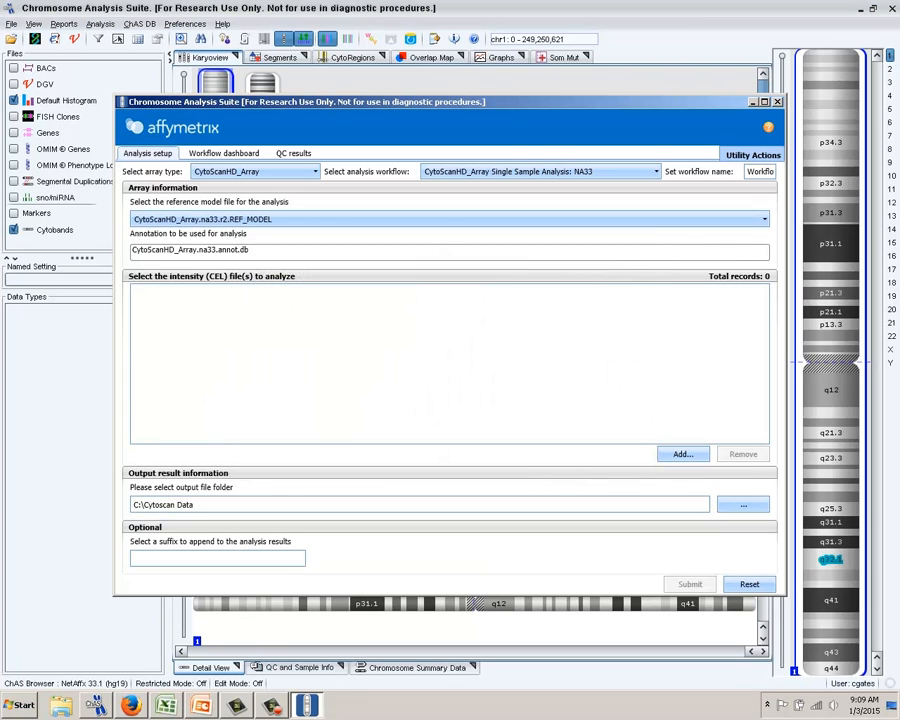
# Step: Launch the standalone Analysis Workflow program from the ChAS folder of the installed Affymetrix programs
pyautogui.click(20, 705)
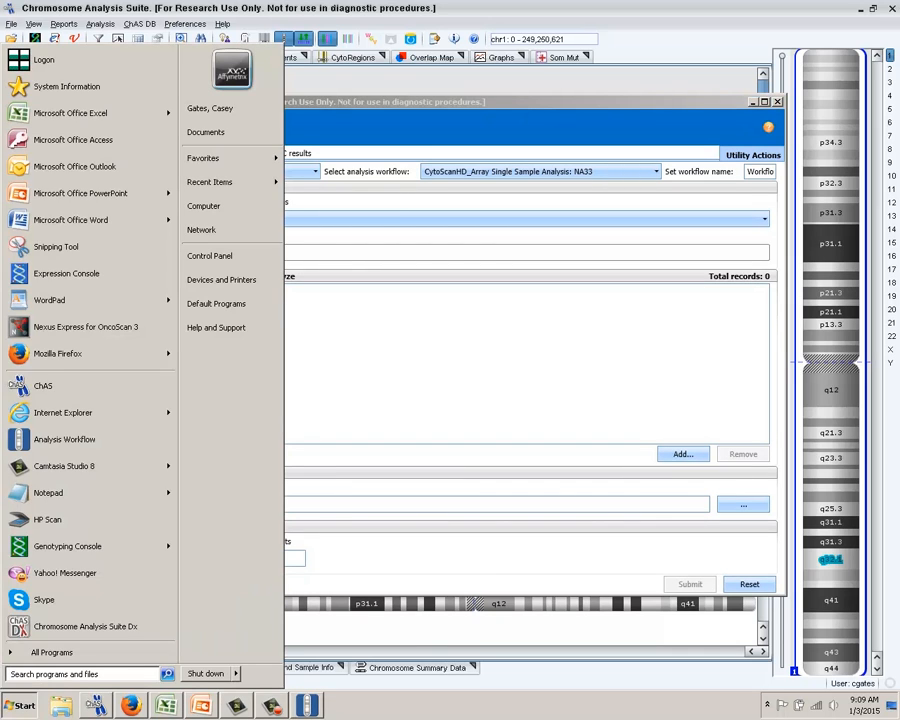
pyautogui.click(45, 652)
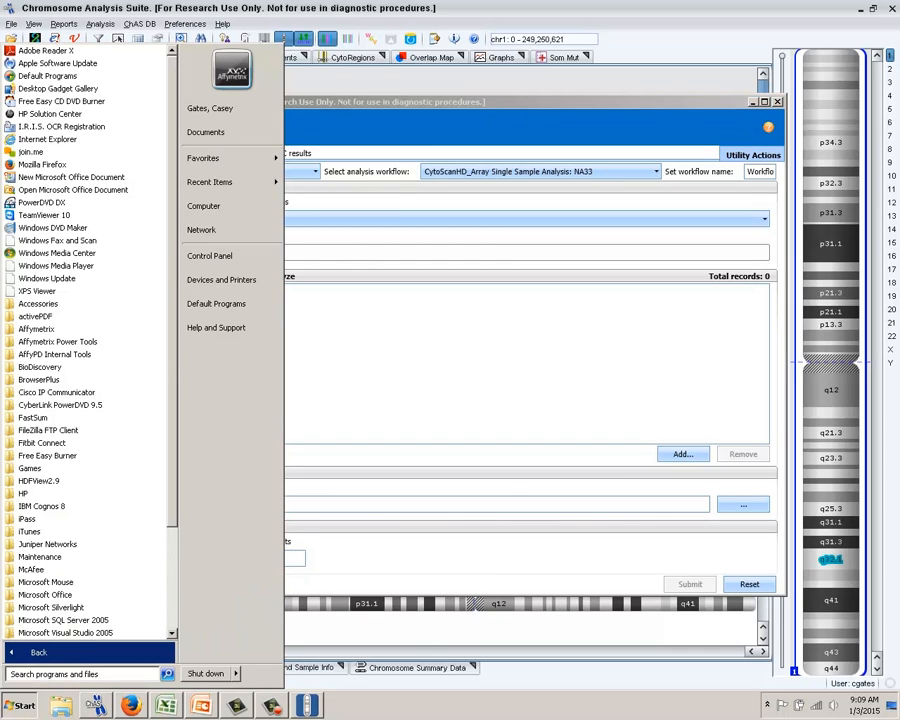
pyautogui.click(36, 328)
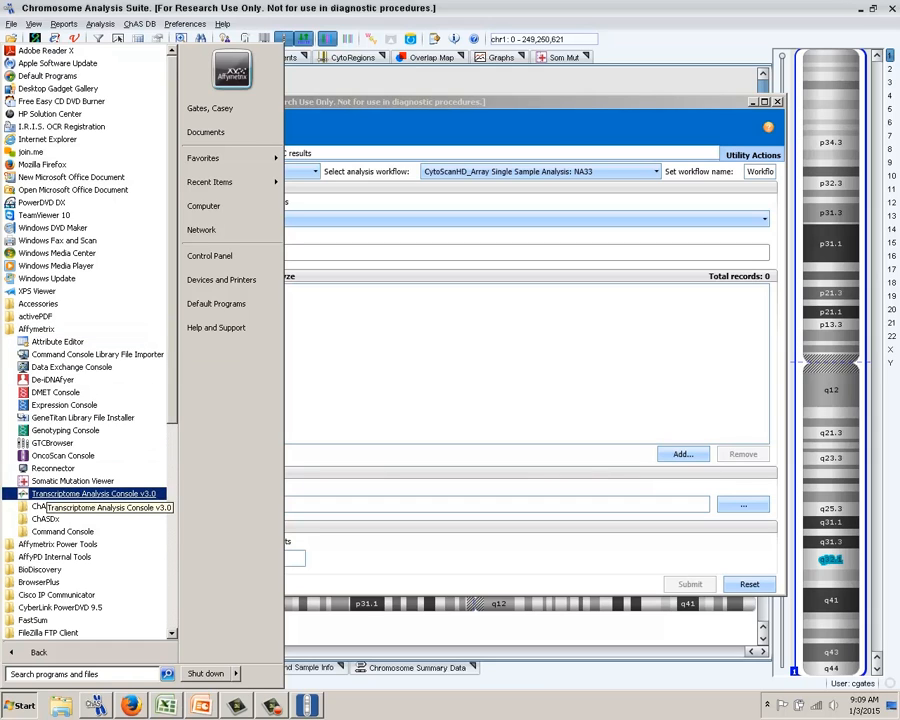
pyautogui.click(40, 506)
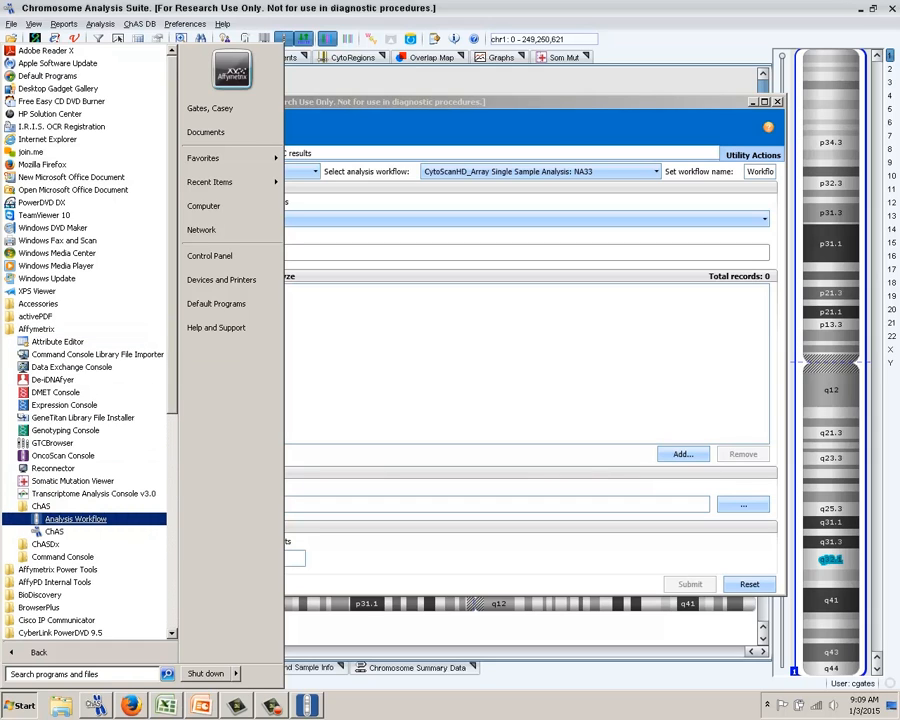
pyautogui.click(75, 518)
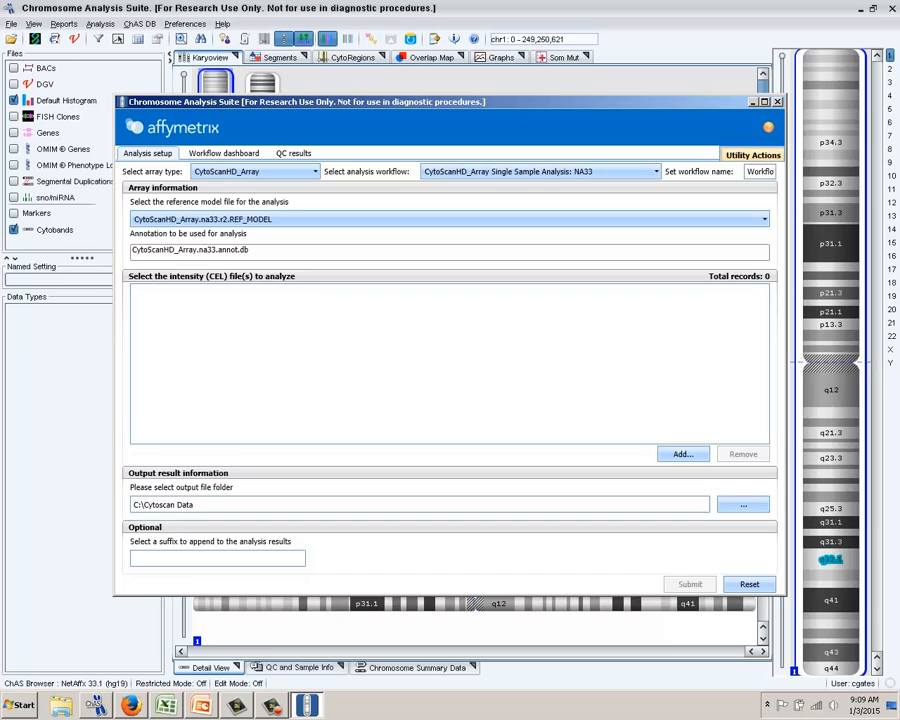
# Step: In the workflow configuration, add C:\Cytoscan Data\ChAS3 Data as an input sample path
pyautogui.click(752, 155)
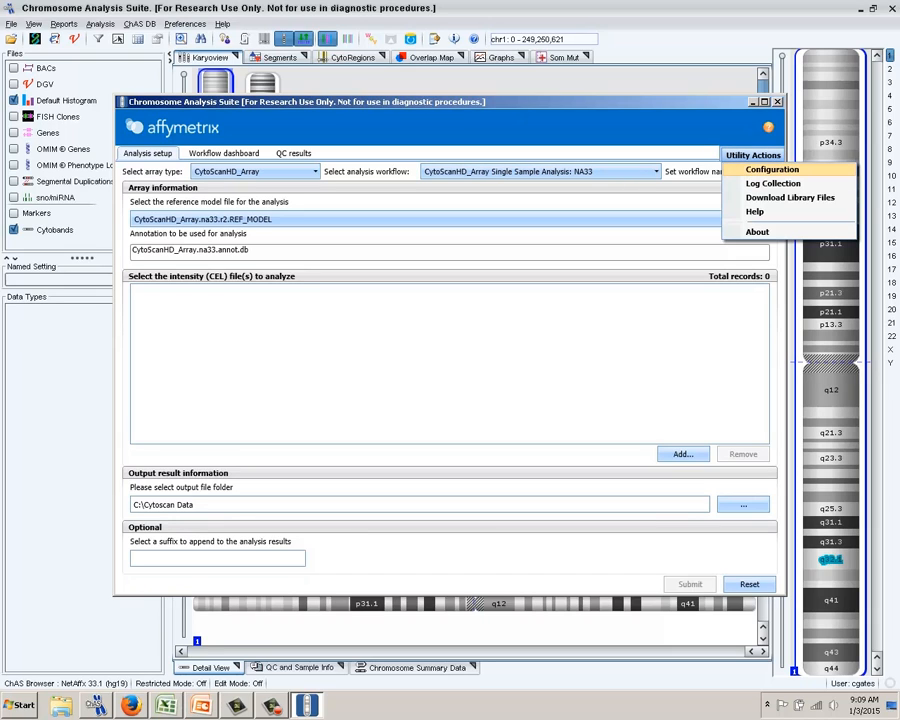
pyautogui.click(772, 169)
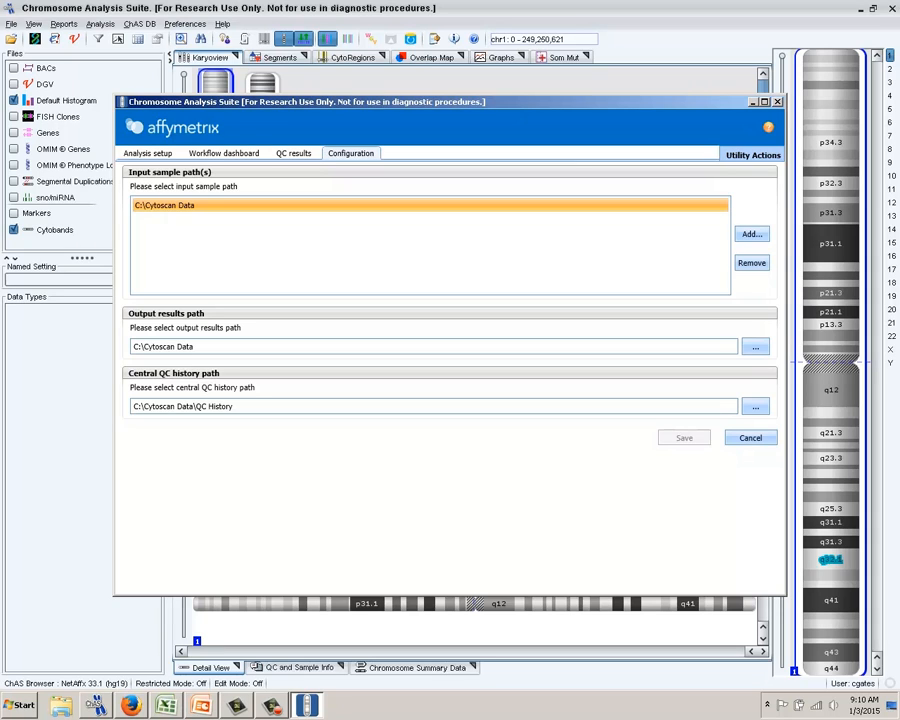
pyautogui.click(751, 233)
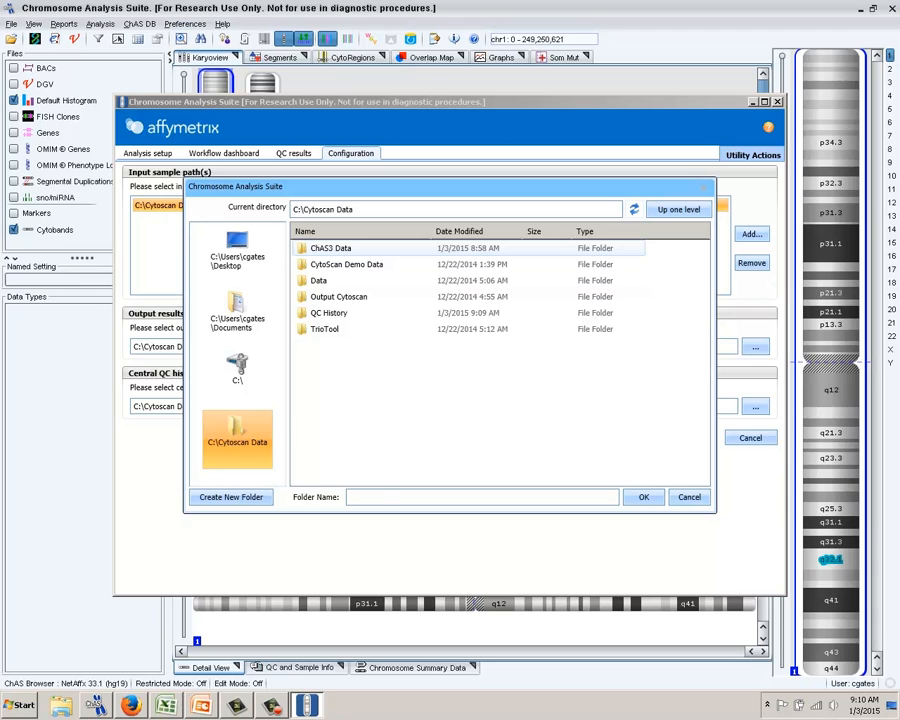
pyautogui.click(331, 248)
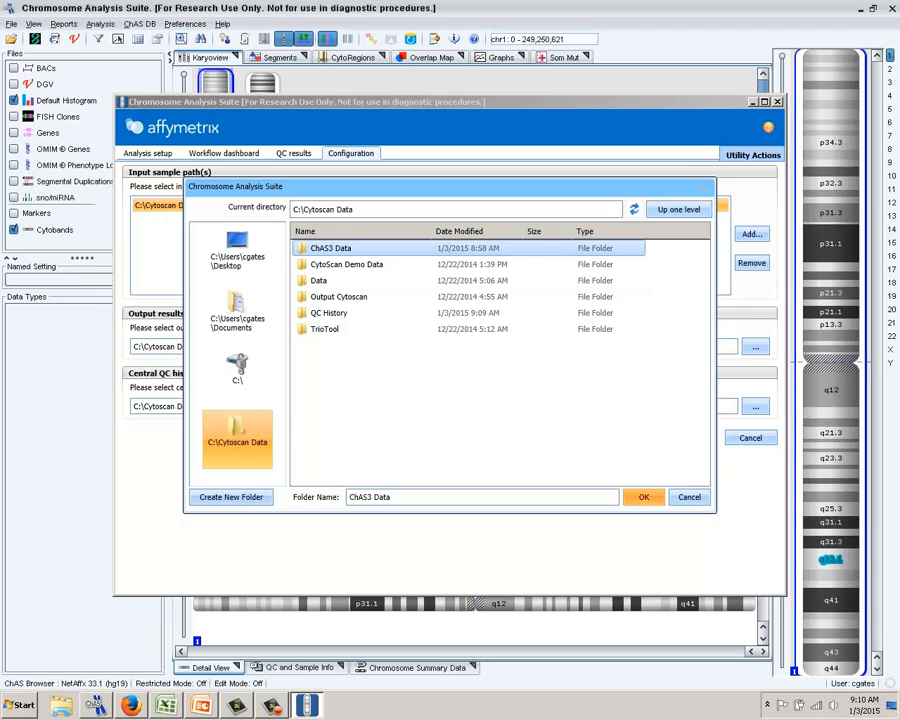
pyautogui.click(643, 497)
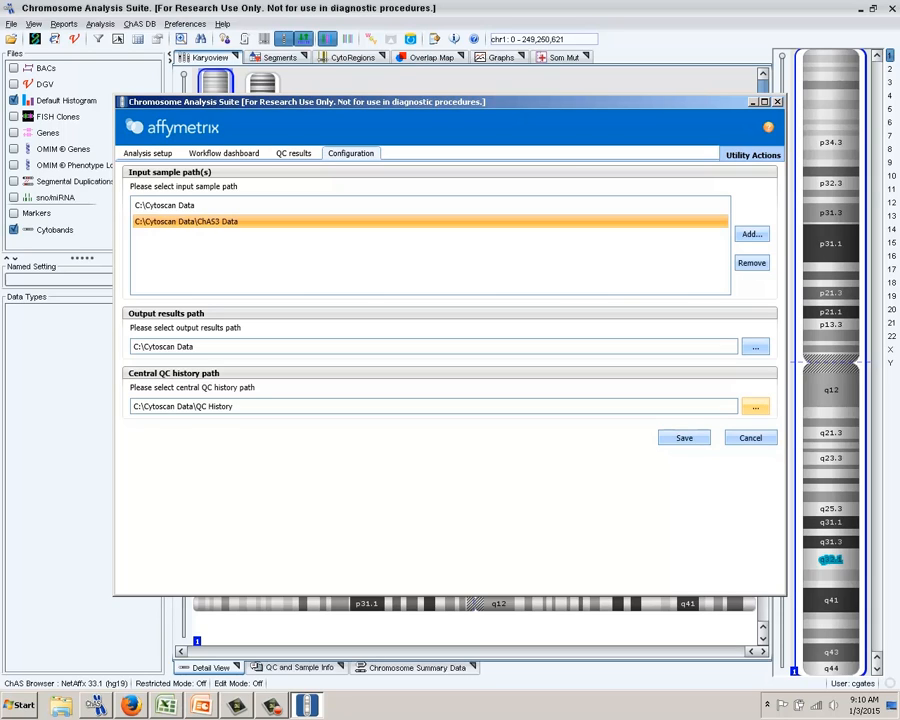
# Step: Choose C:\Cytoscan Data\QC History as the central QC history path and save the configuration
pyautogui.click(755, 406)
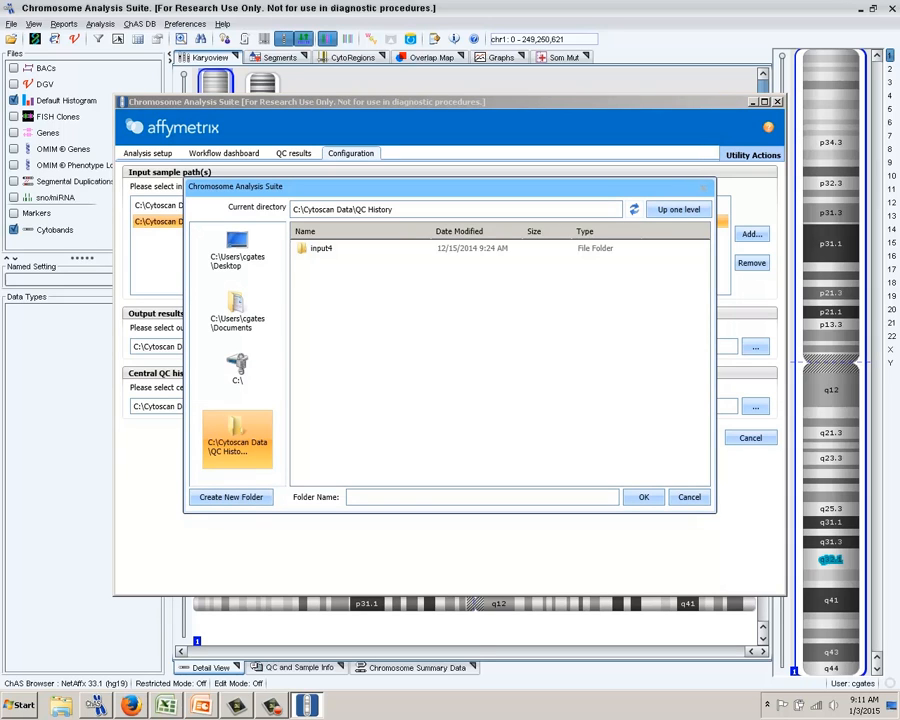
pyautogui.click(679, 210)
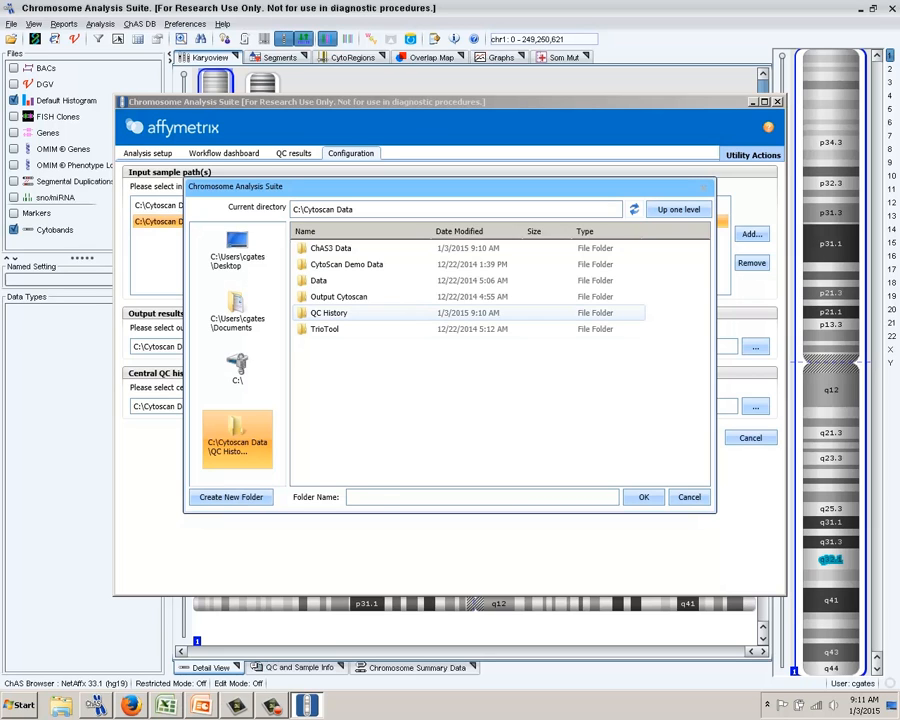
pyautogui.click(328, 313)
pyautogui.click(644, 497)
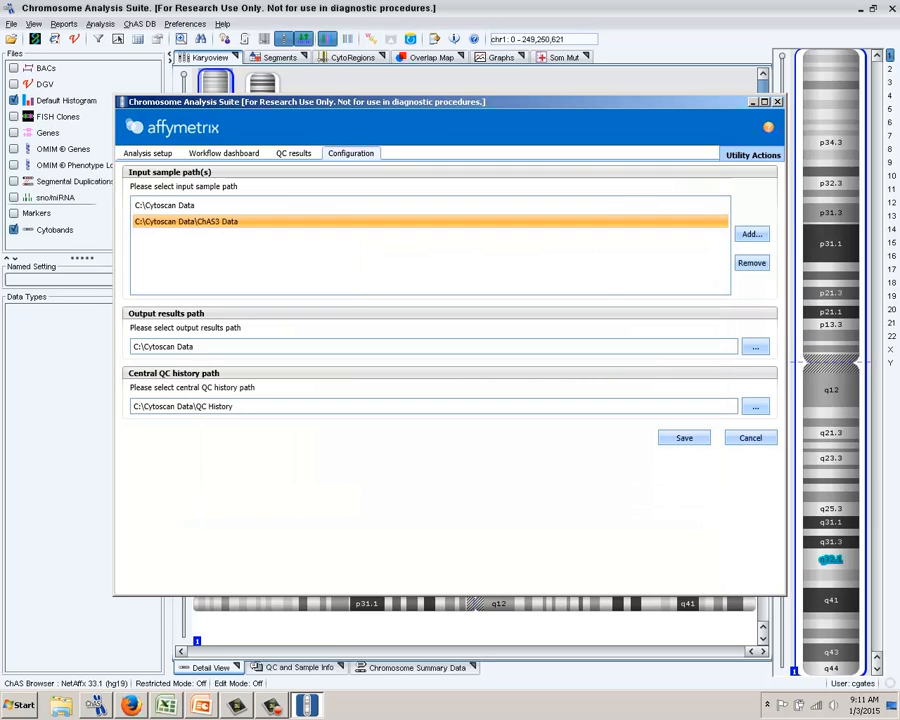
pyautogui.click(684, 437)
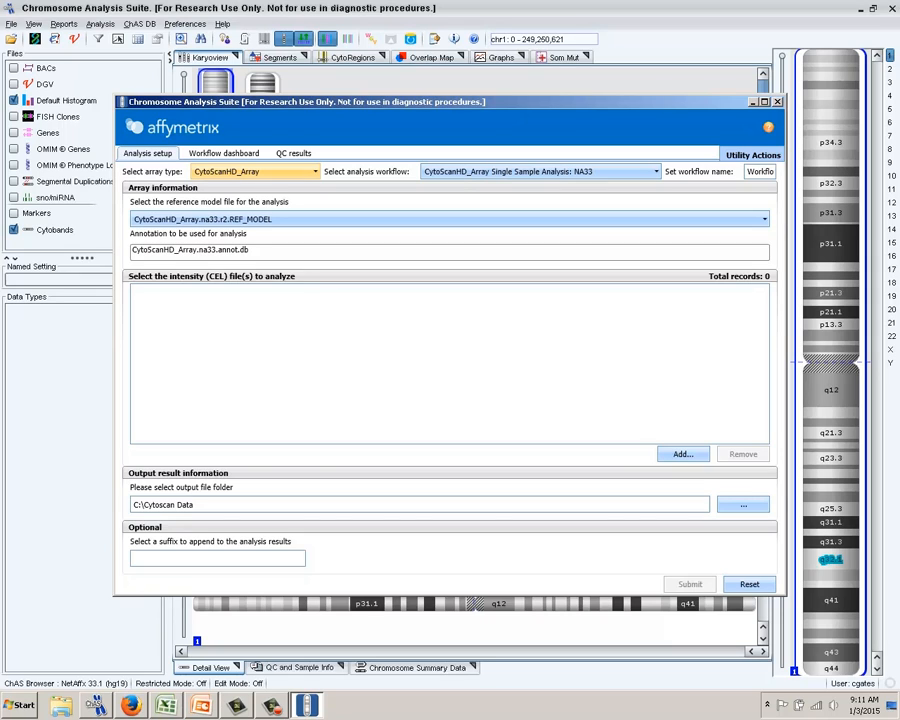
# Step: Select the CytoScanHD_Array type with Single Sample Analysis: NA33 and the reference model CytoScanHD_Array.na33.r2.REF_MODEL
pyautogui.click(255, 171)
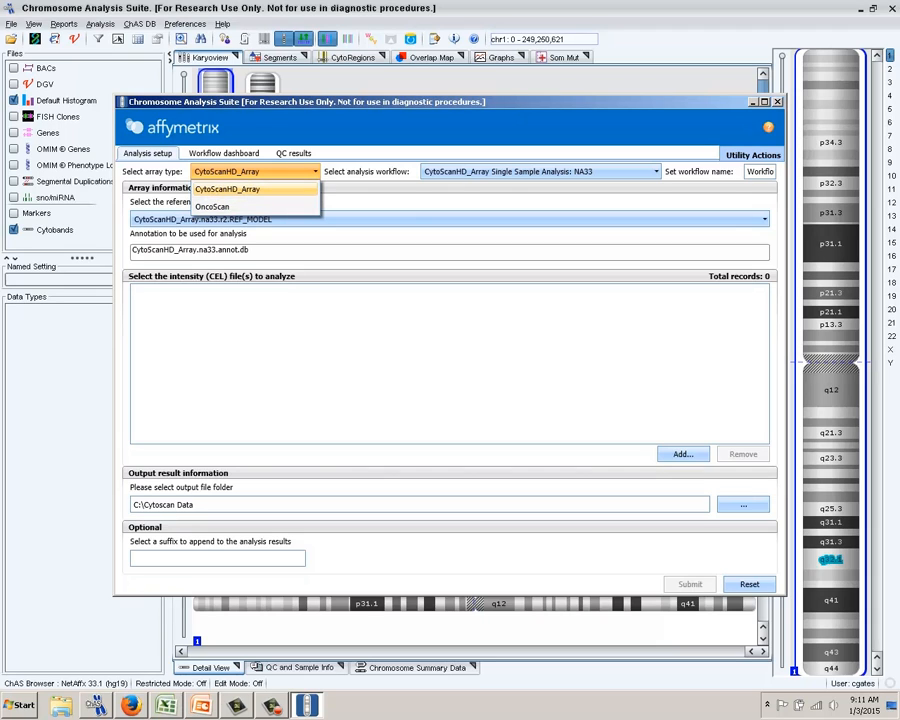
pyautogui.click(228, 189)
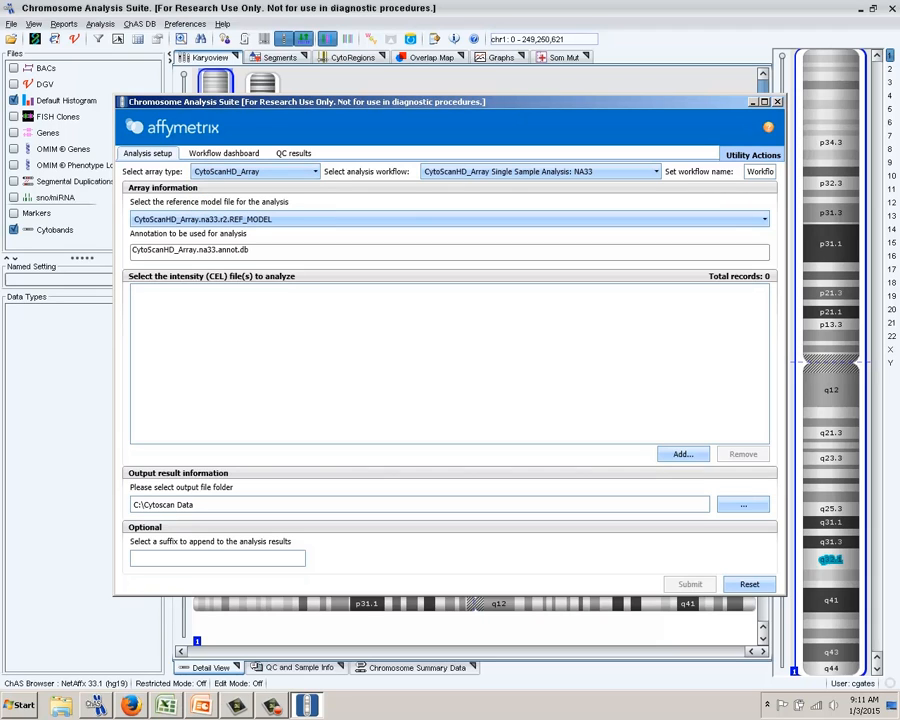
pyautogui.click(655, 172)
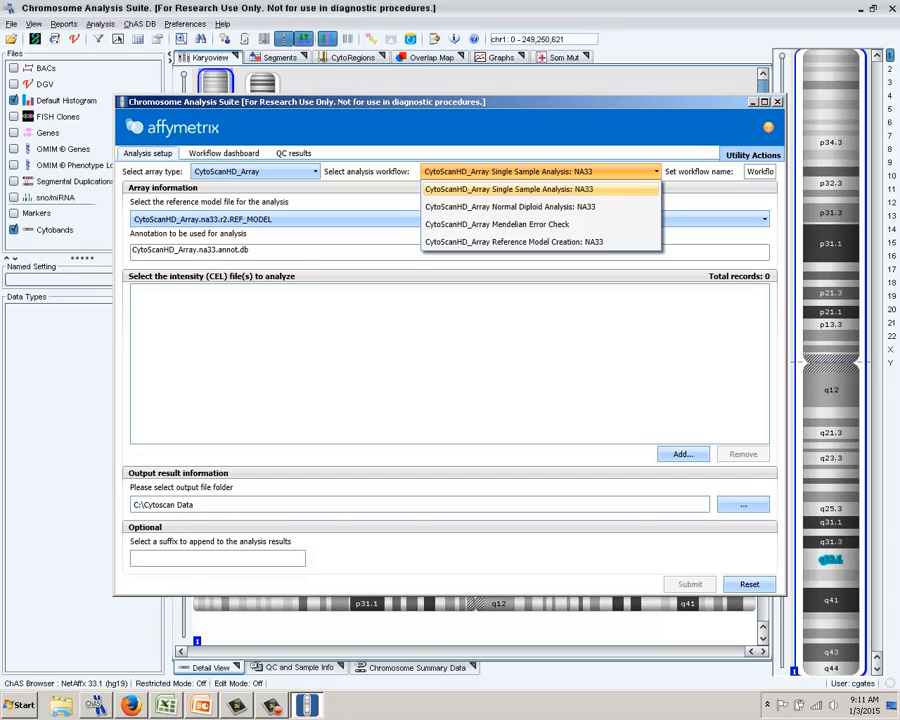
pyautogui.press('Escape')
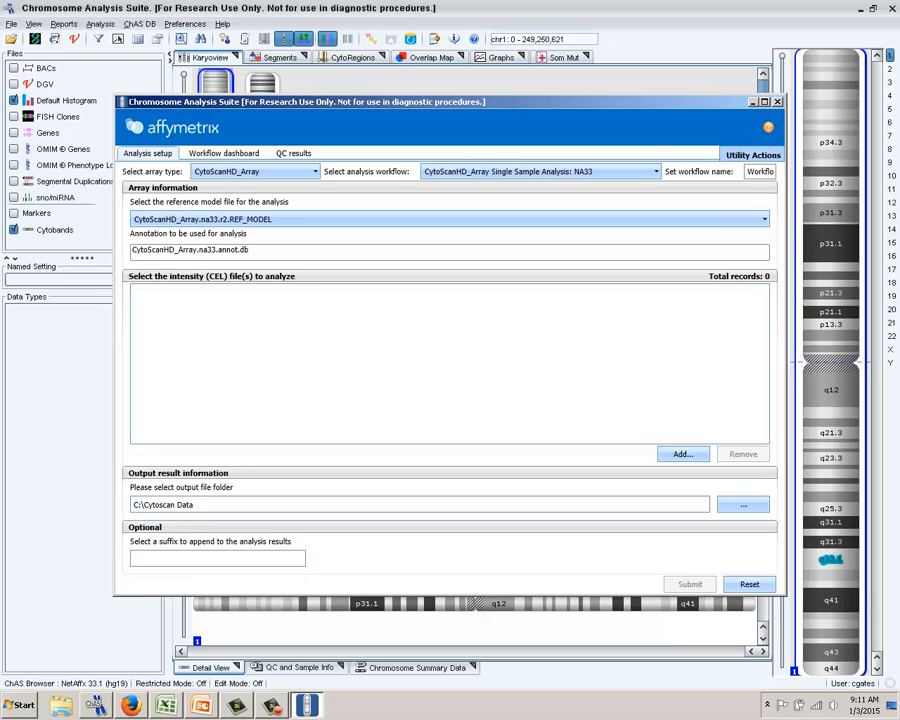
pyautogui.click(764, 219)
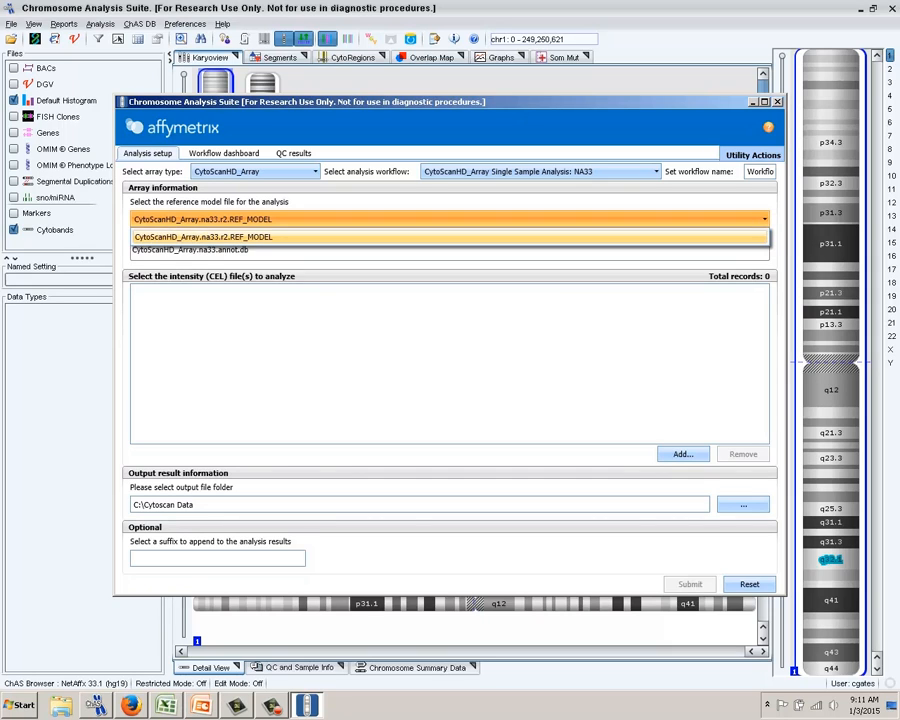
pyautogui.click(451, 237)
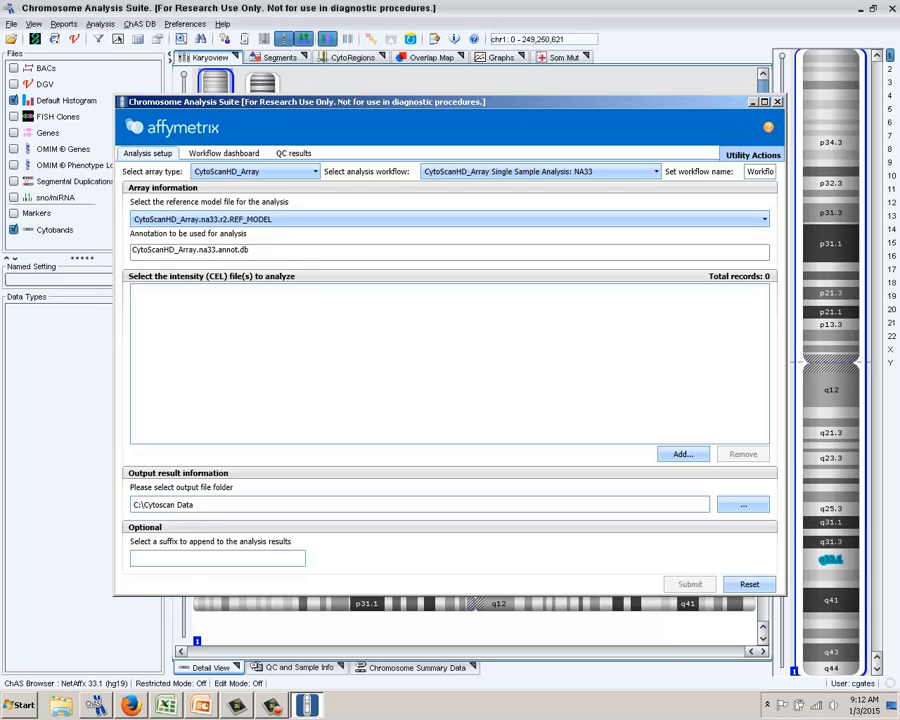
# Step: Add the intensity file Constutional_Blood_01_CytoScanHD.CEL from the ChAS3 Data folder to the analysis
pyautogui.click(682, 454)
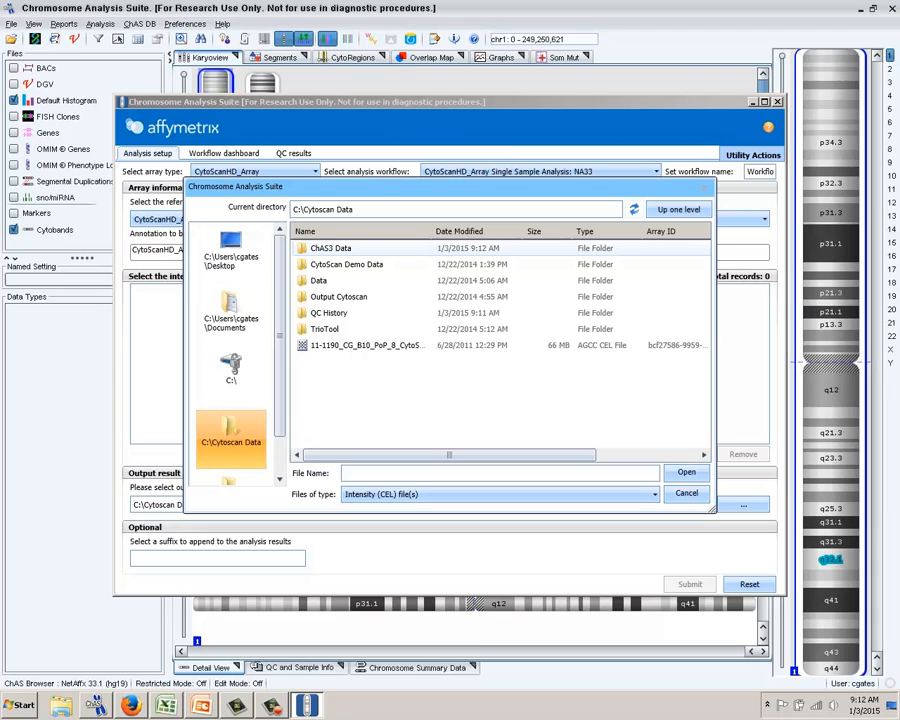
pyautogui.doubleClick(330, 248)
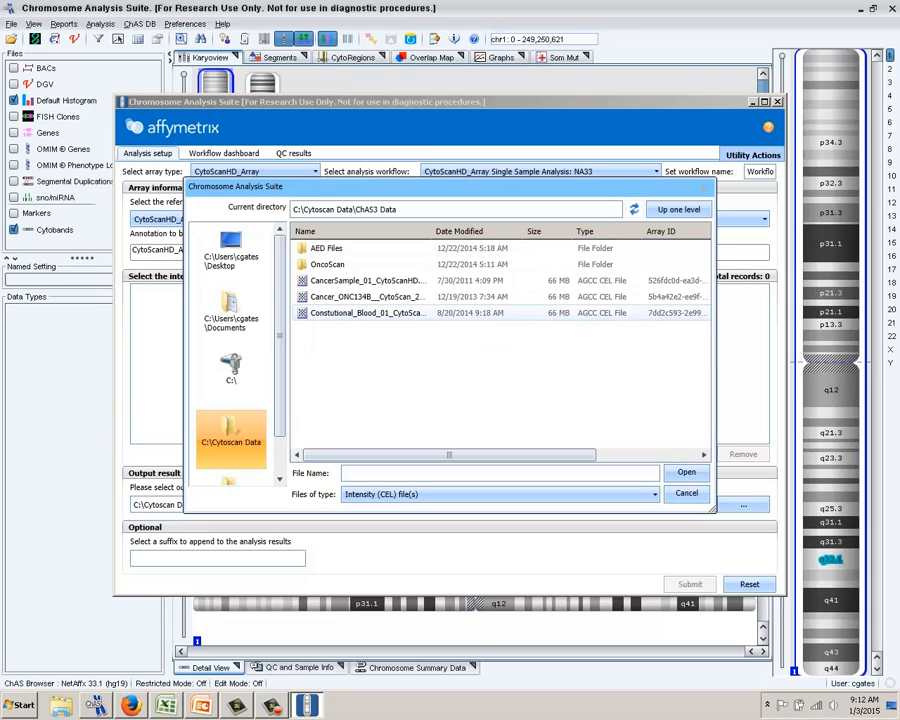
pyautogui.click(367, 313)
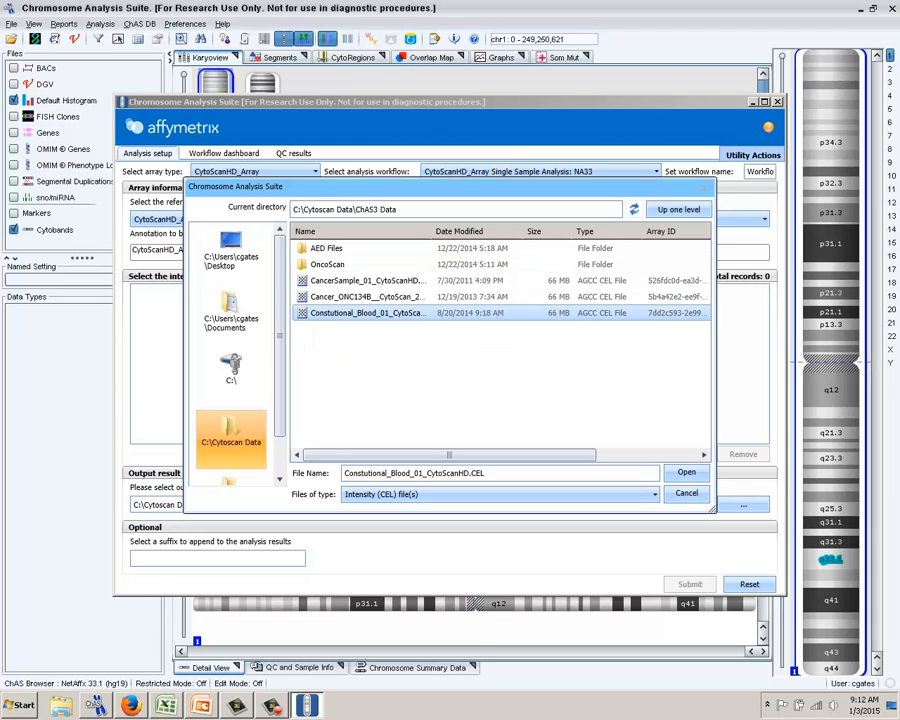
pyautogui.click(686, 472)
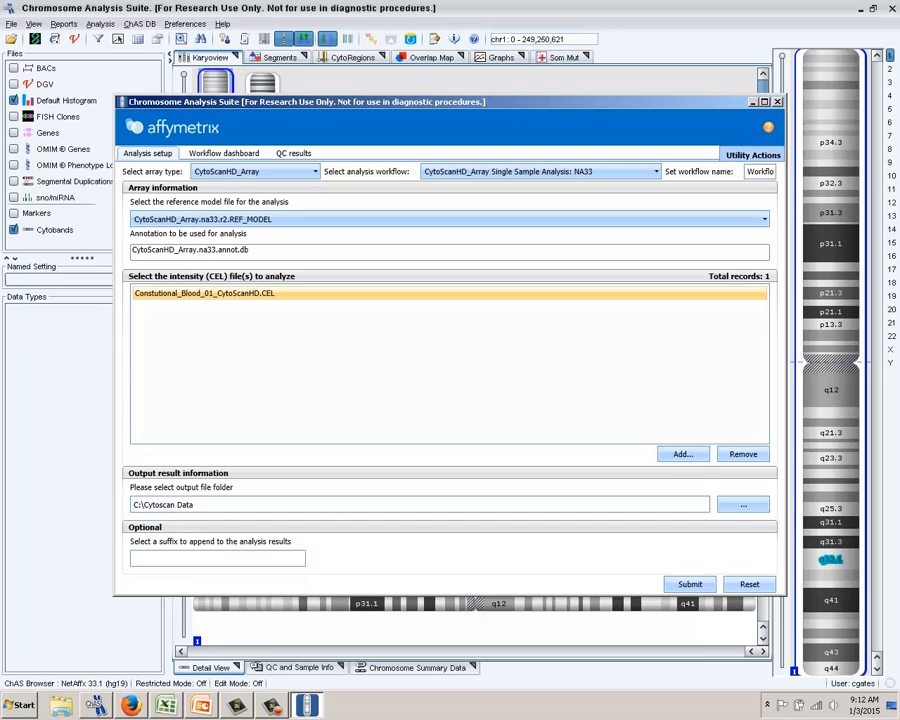
# Step: Set the output folder to C:\Cytoscan Data\ChAS3 Data and submit the analysis workflow
pyautogui.click(743, 505)
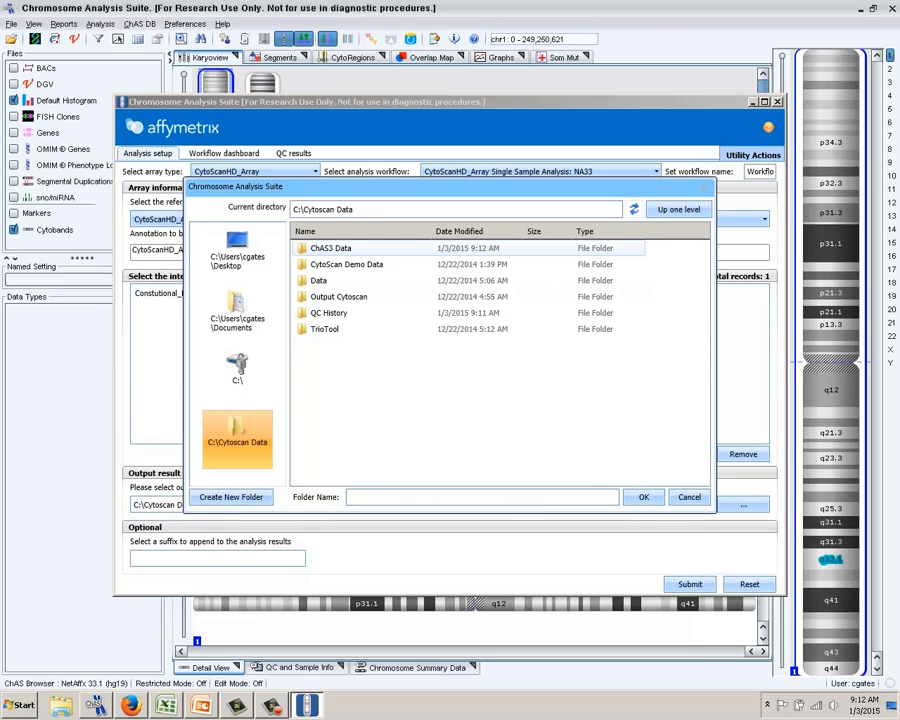
pyautogui.doubleClick(330, 248)
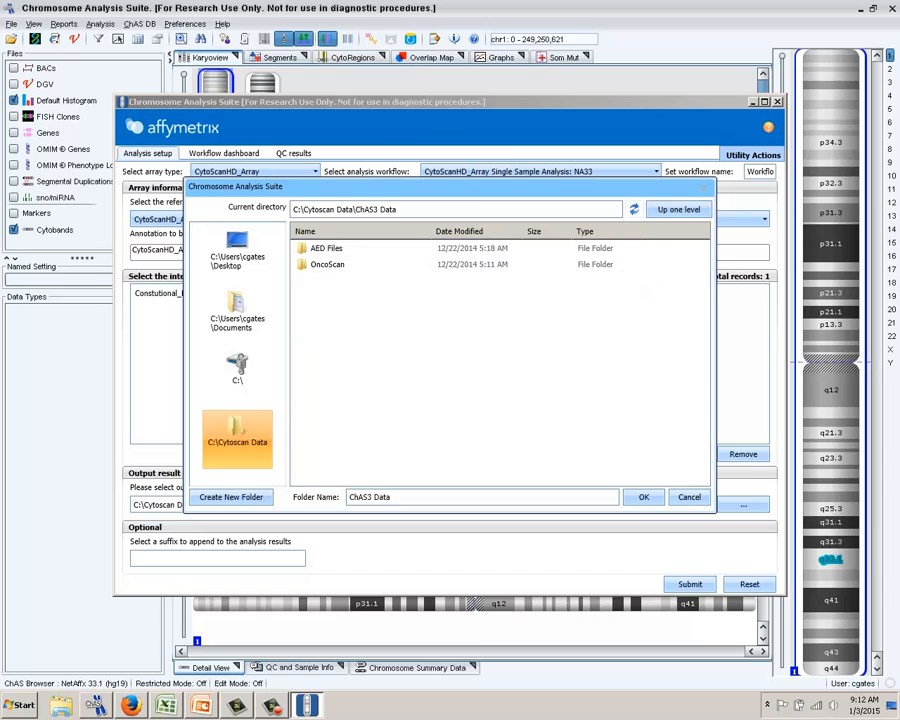
pyautogui.click(643, 497)
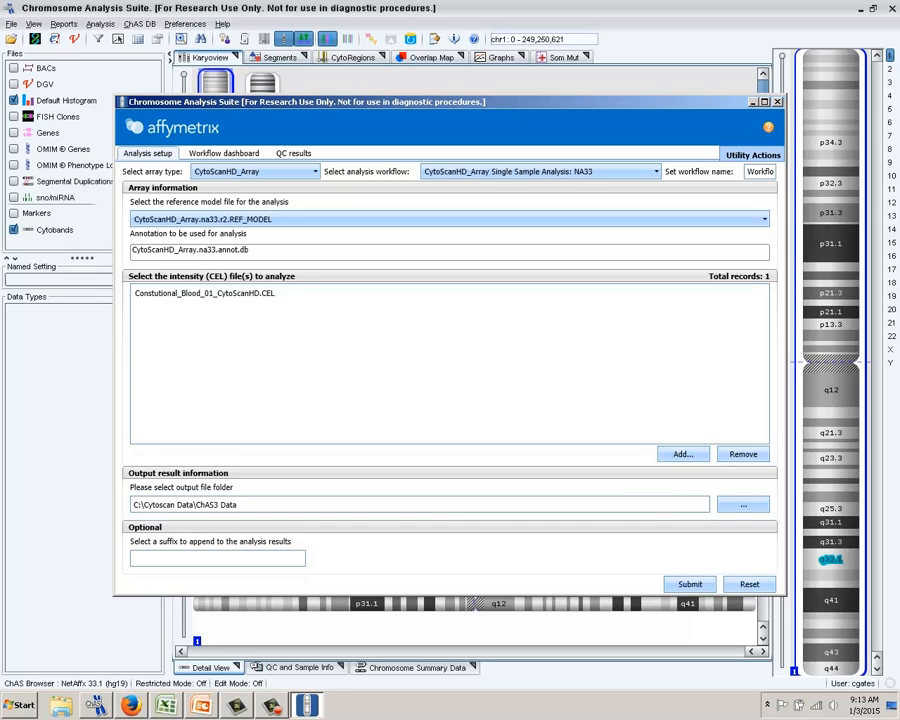
pyautogui.click(690, 584)
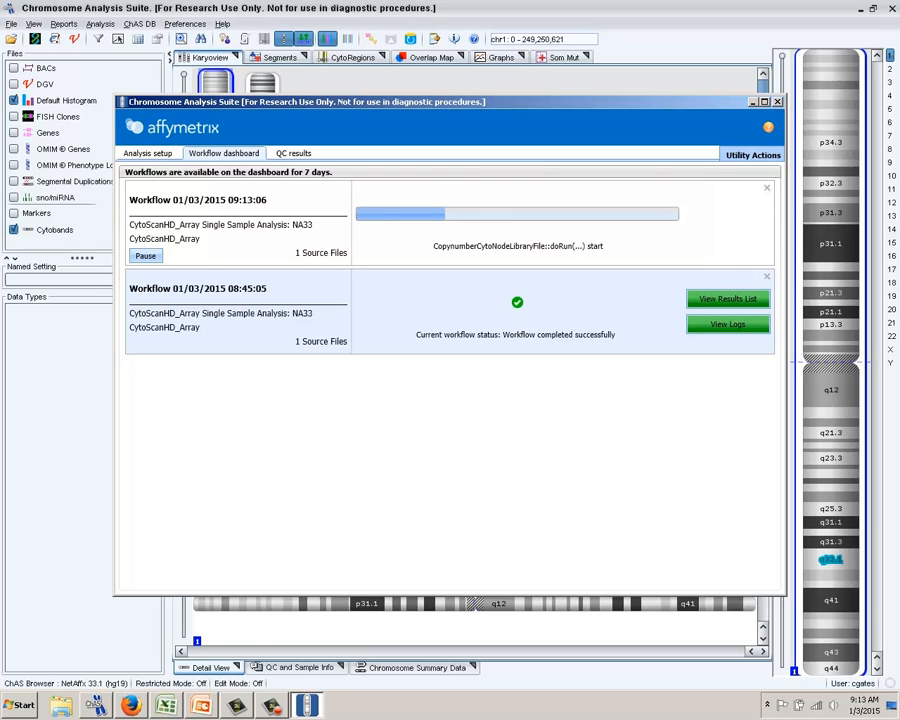
pyautogui.click(272, 706)
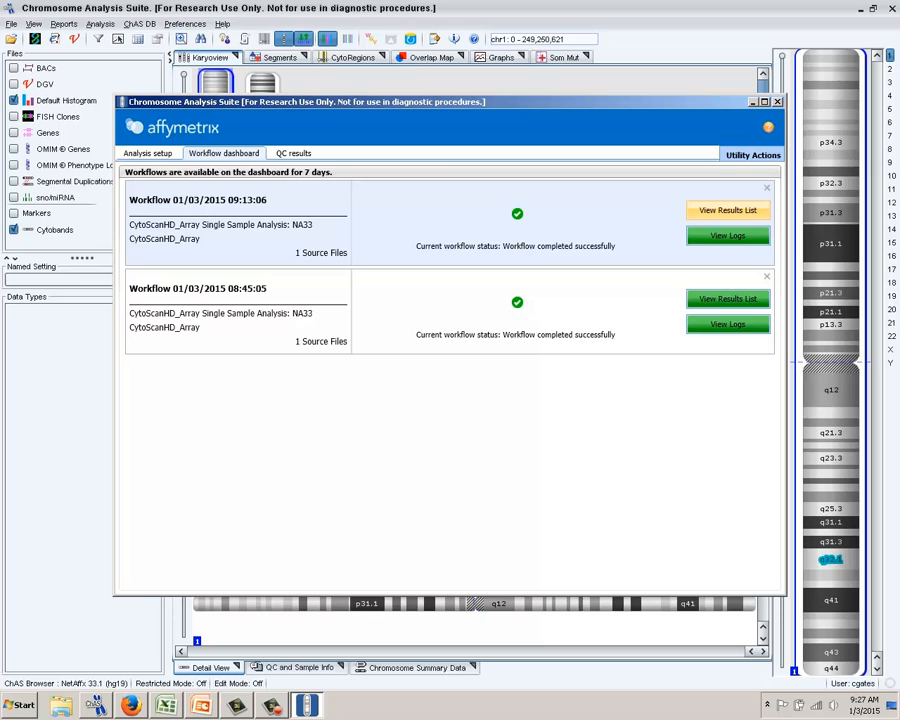
# Step: View the results list of the 09:13:06 workflow and select the Constutional_Blood_01_CytoScanHD.cyhd.cychp result file
pyautogui.click(728, 210)
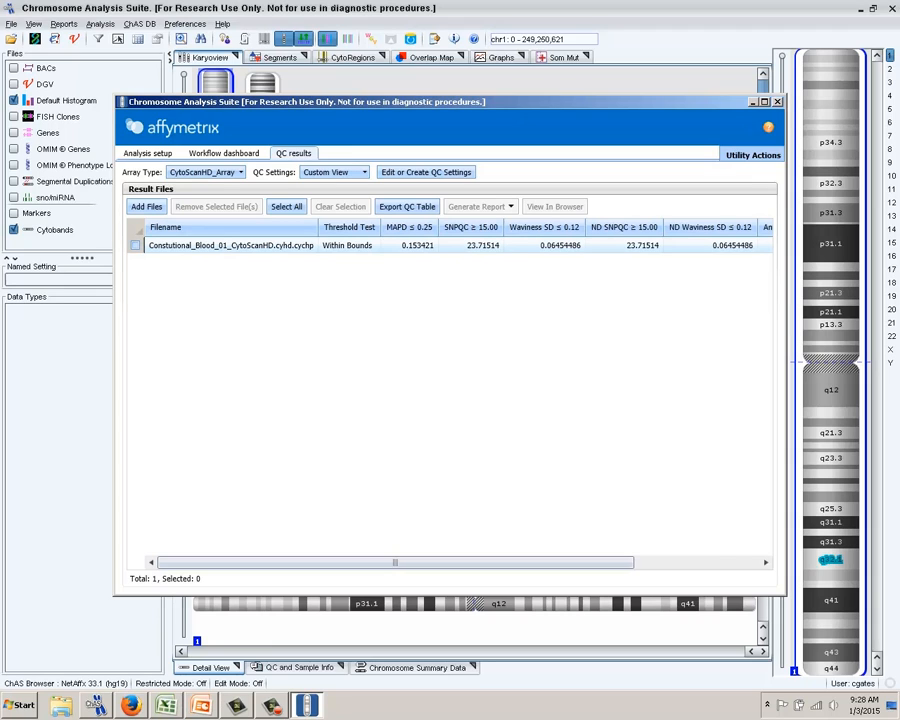
pyautogui.click(135, 245)
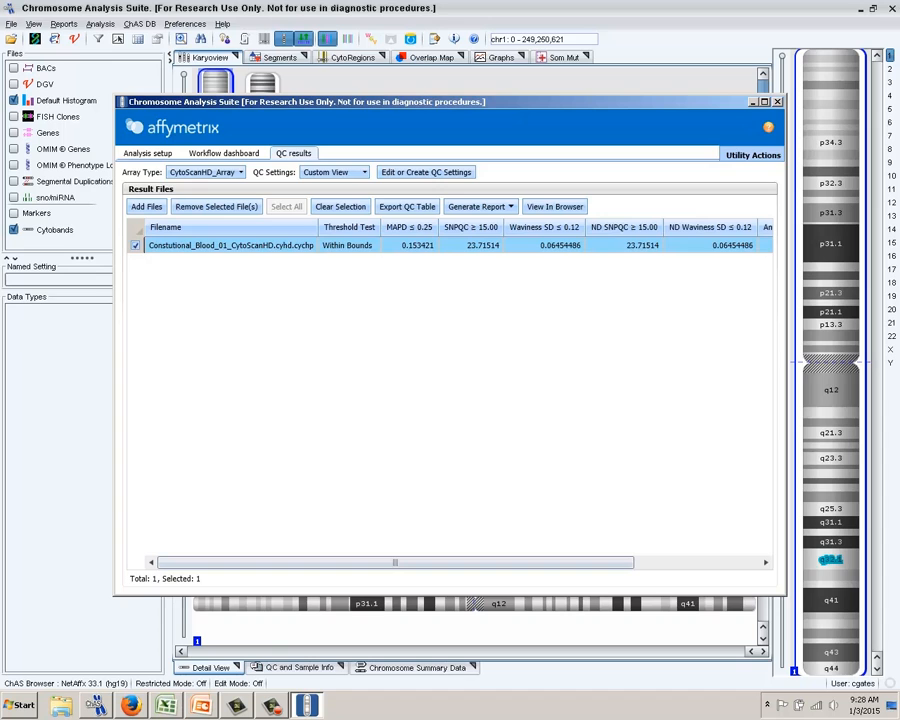
pyautogui.moveTo(357, 102); pyautogui.dragTo(394, 175)
pyautogui.click(11, 23)
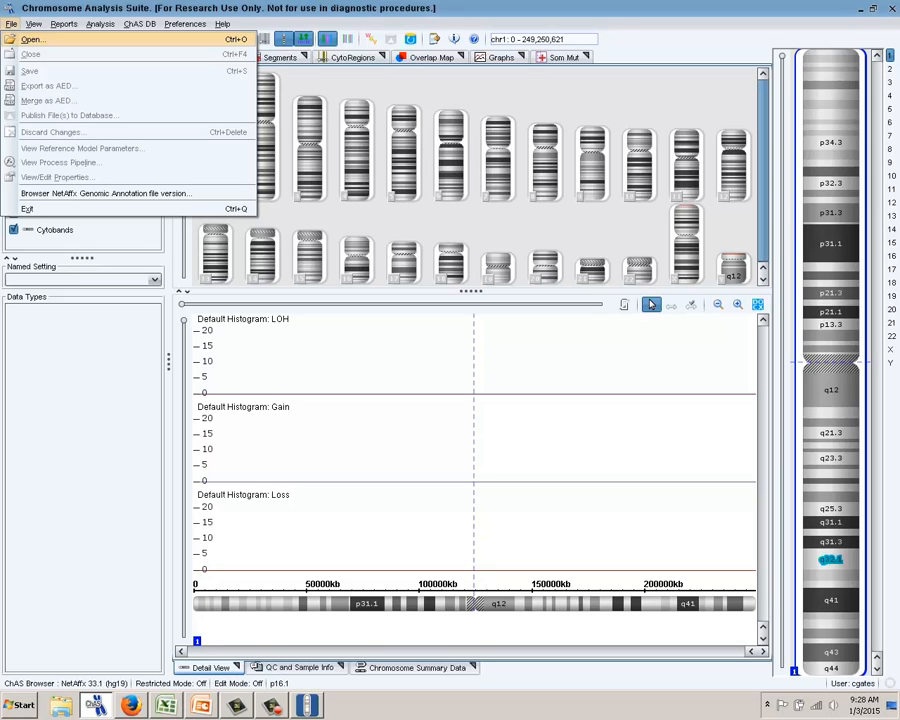
pyautogui.click(32, 39)
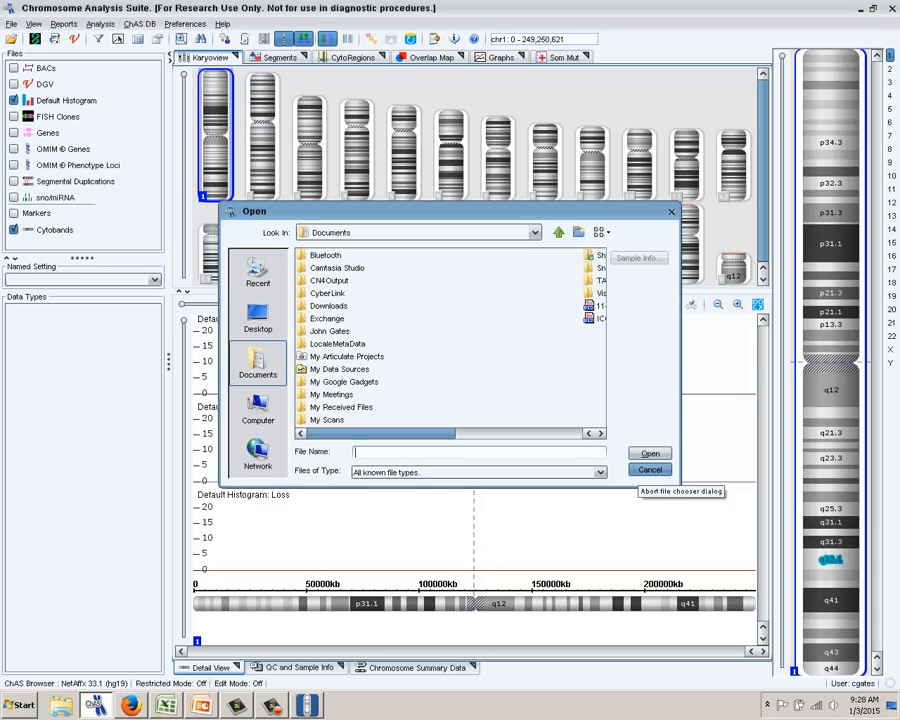
pyautogui.click(648, 468)
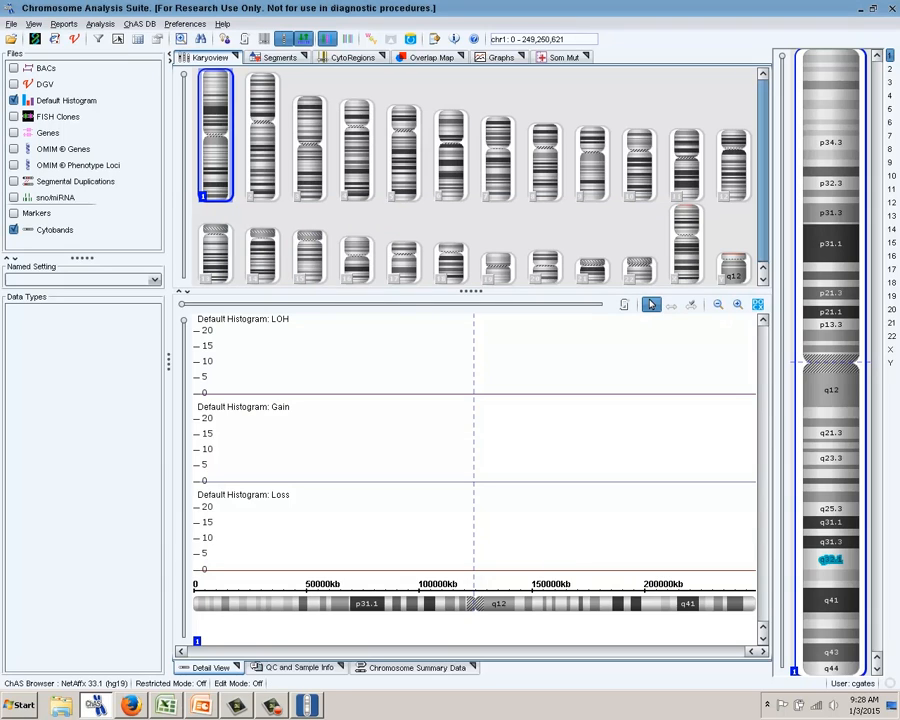
# Step: Return to the analysis setup and choose the CytoScanHD_Array Normal Diploid Analysis: NA33 workflow
pyautogui.click(307, 705)
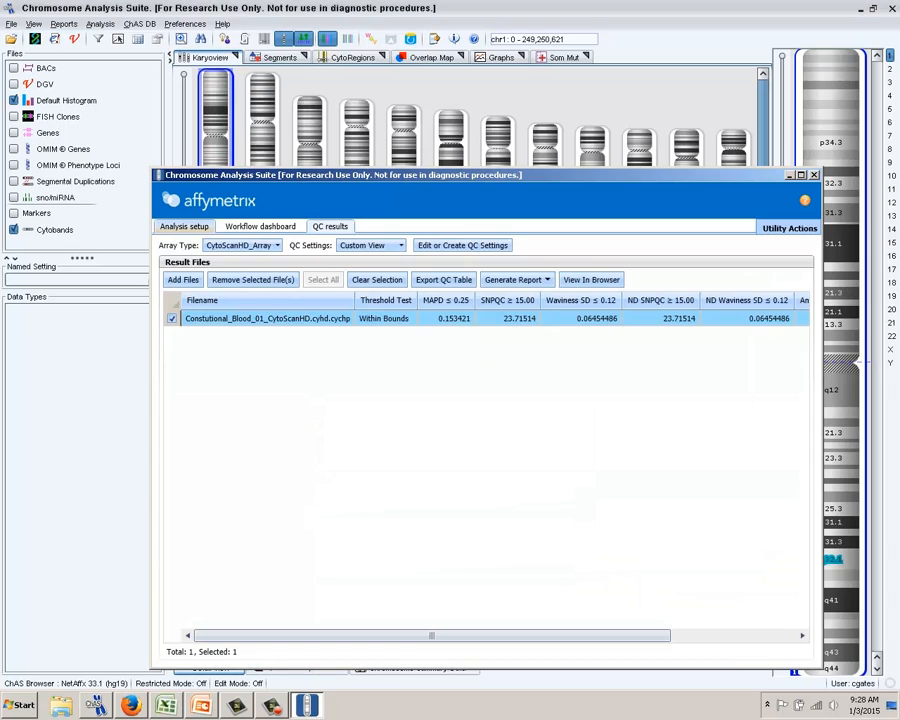
pyautogui.click(184, 227)
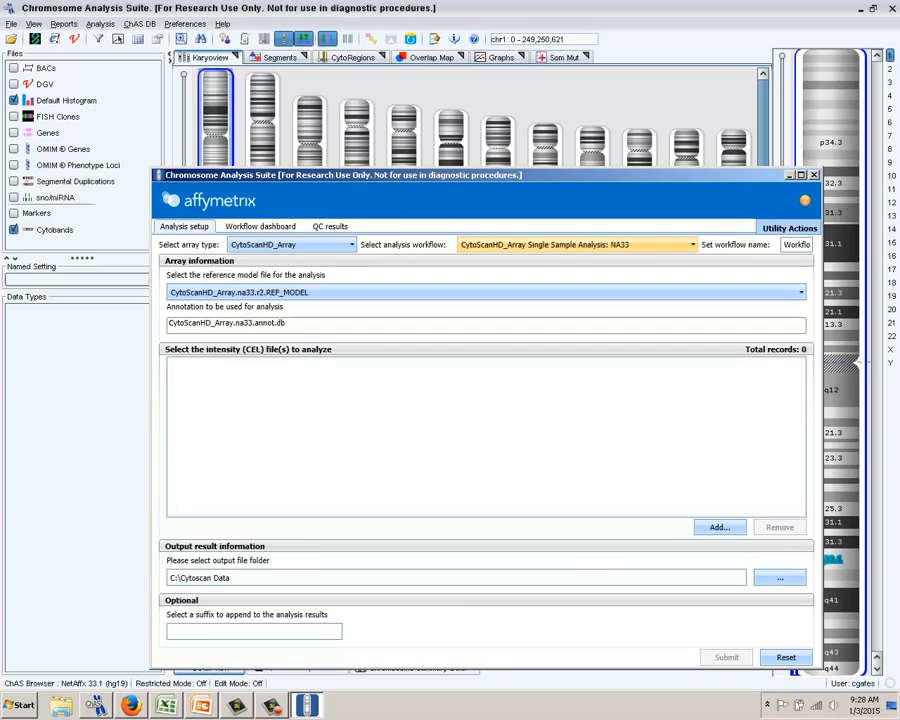
pyautogui.click(575, 244)
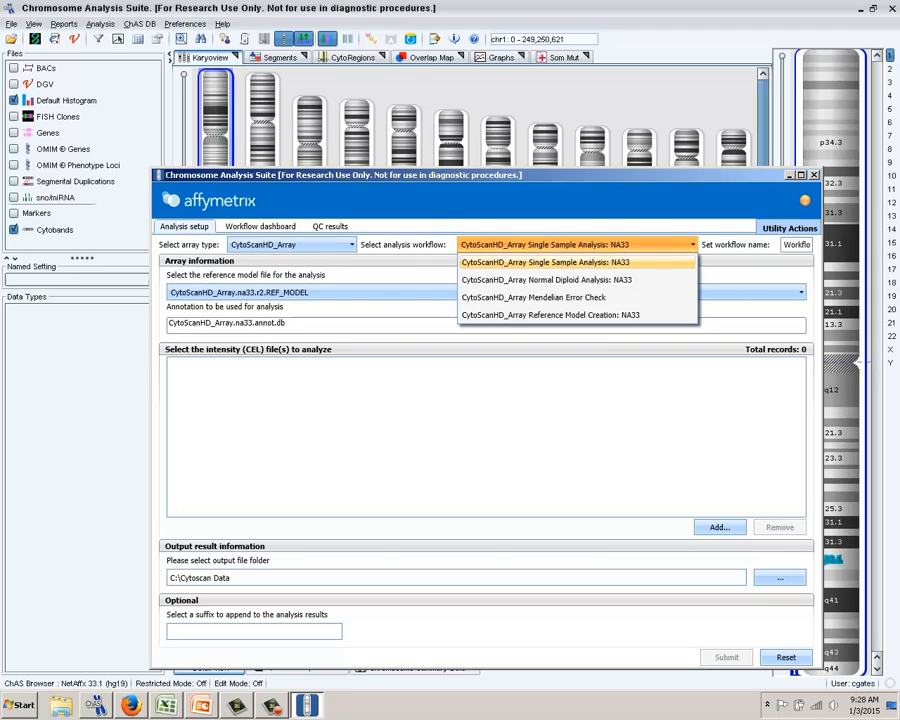
pyautogui.press('Down')
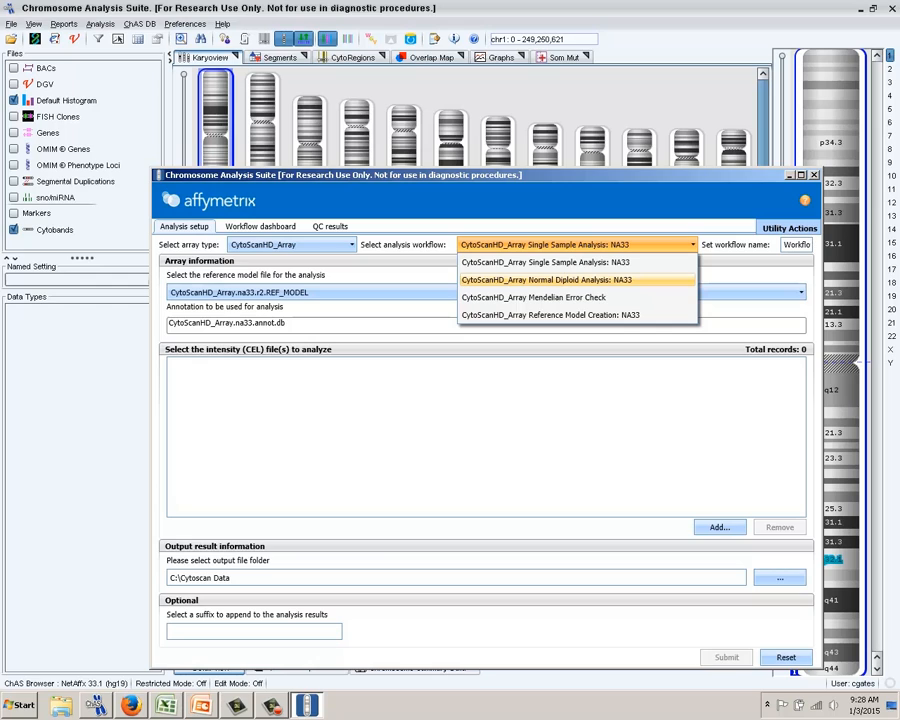
pyautogui.press('Return')
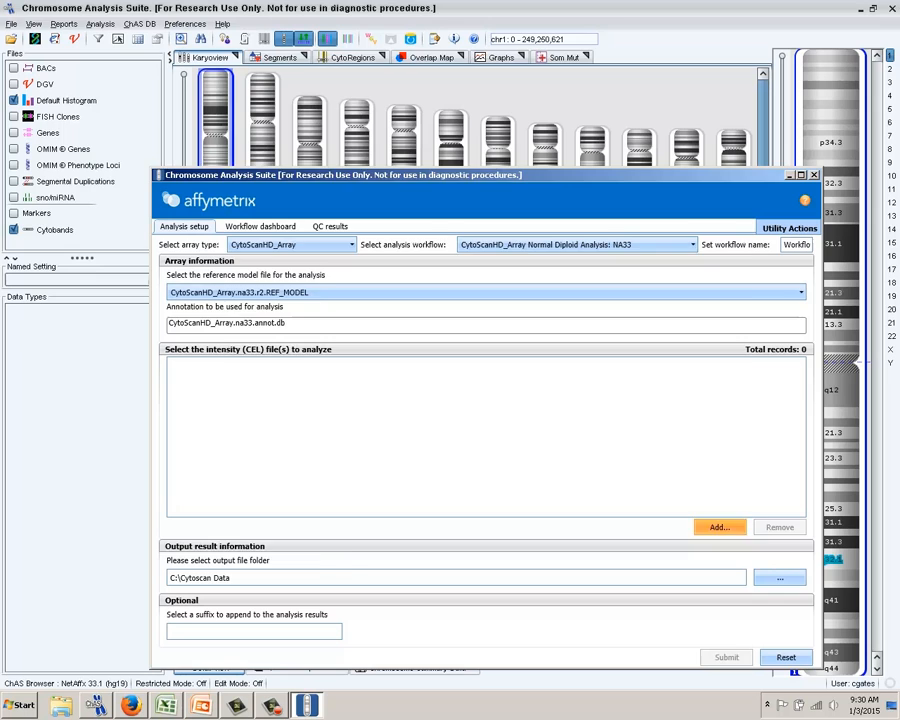
# Step: Add the intensity file CancerSample_01_CytoScanHD.CEL from the ChAS3 Data folder to the normal diploid analysis
pyautogui.click(719, 526)
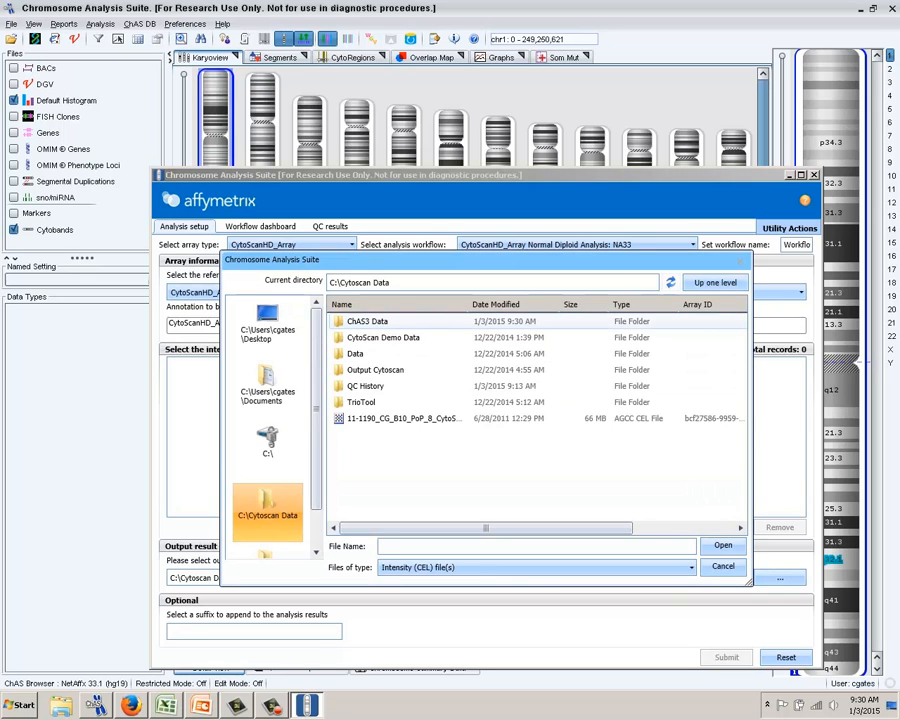
pyautogui.doubleClick(368, 321)
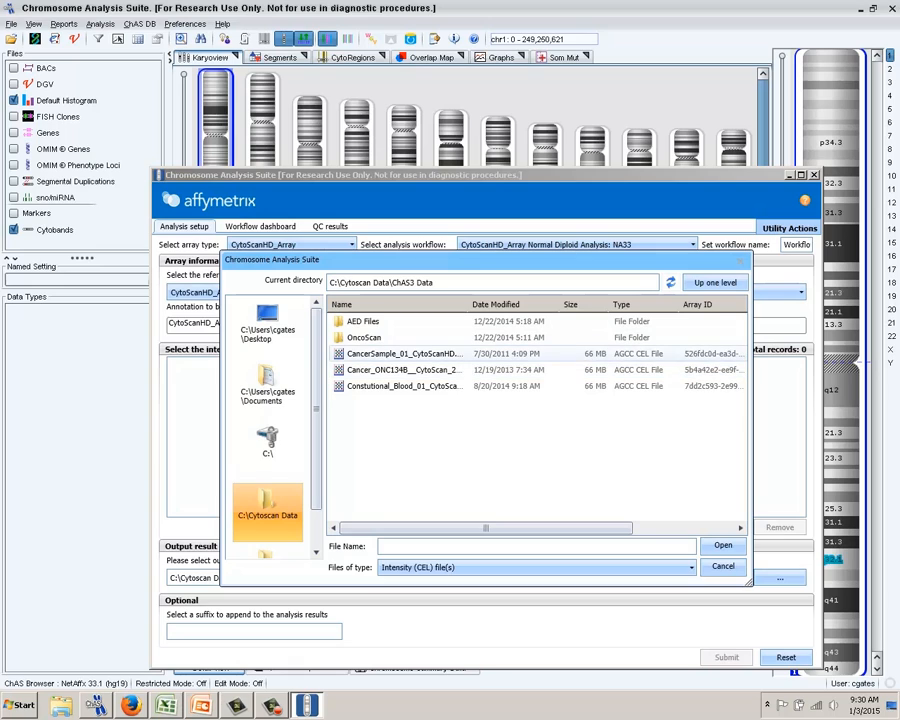
pyautogui.click(400, 353)
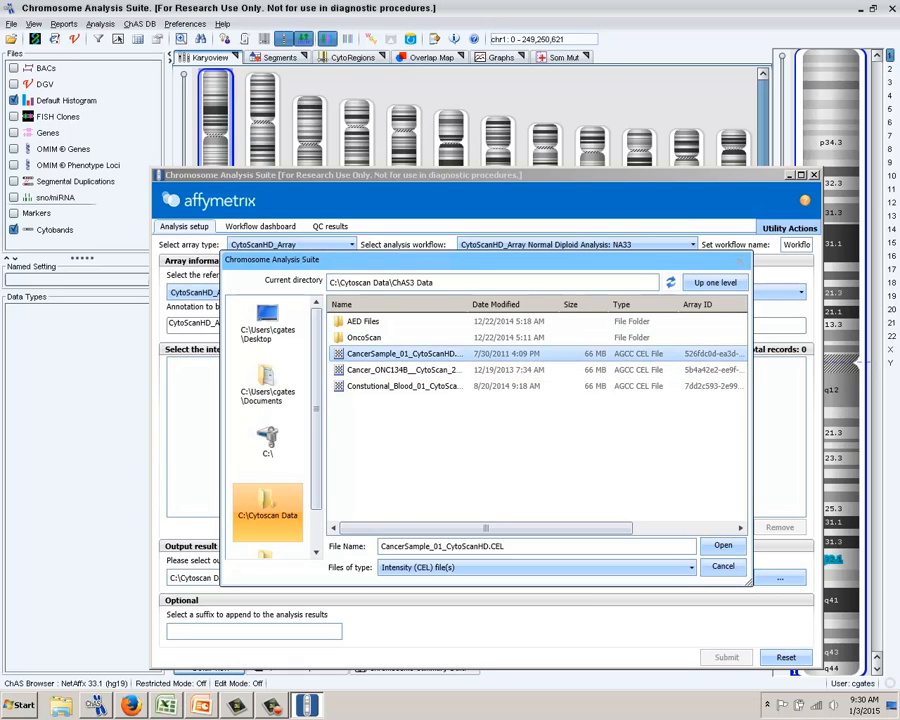
pyautogui.click(722, 545)
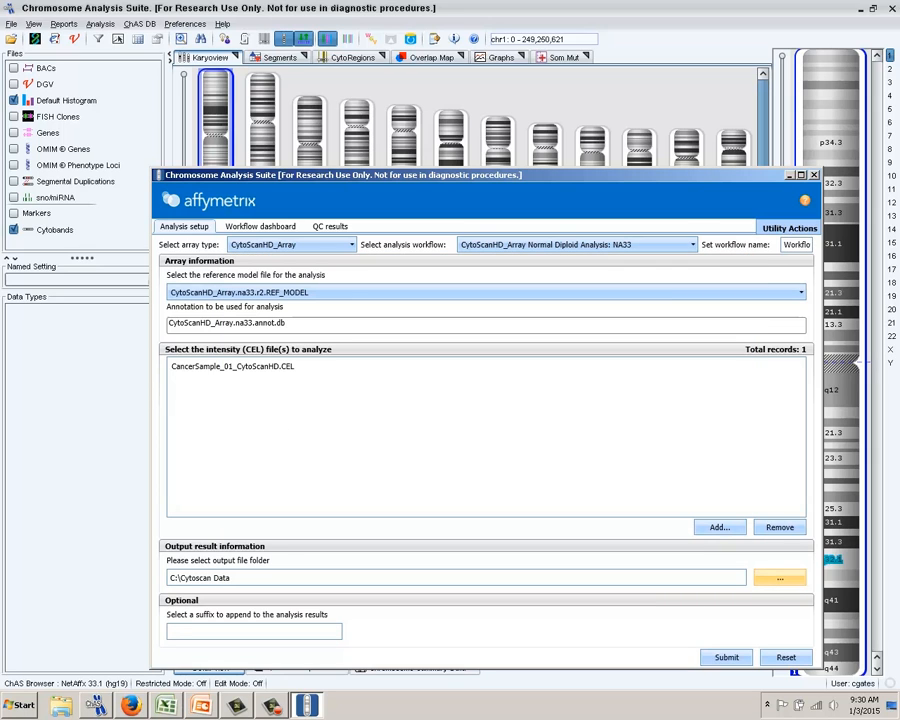
# Step: Choose C:\Cytoscan Data\ChAS3 Data as the output folder and submit the normal diploid analysis of the cancer sample
pyautogui.click(779, 578)
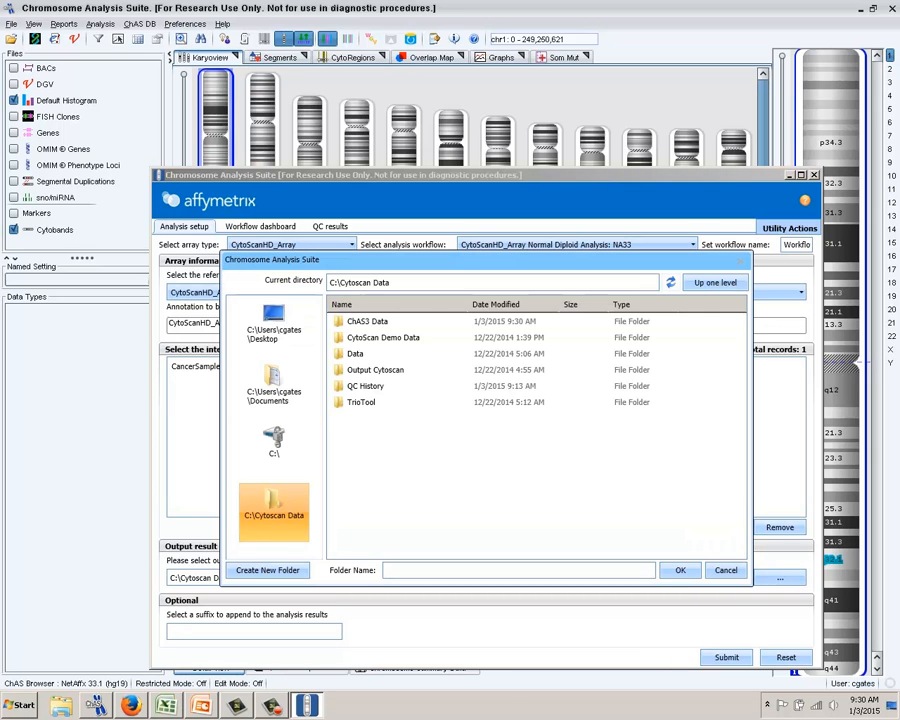
pyautogui.doubleClick(367, 321)
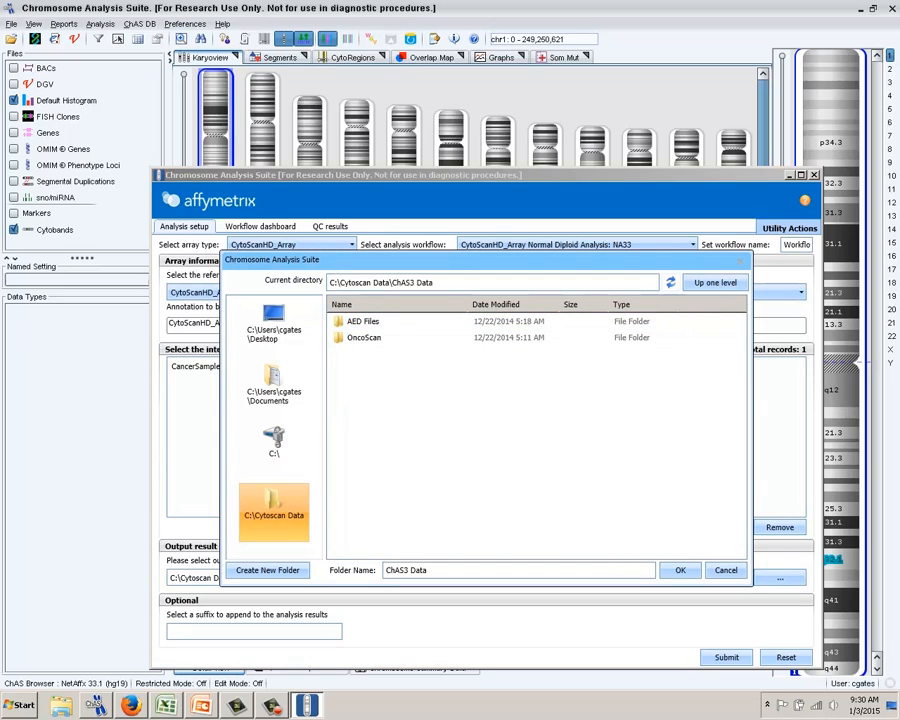
pyautogui.click(680, 570)
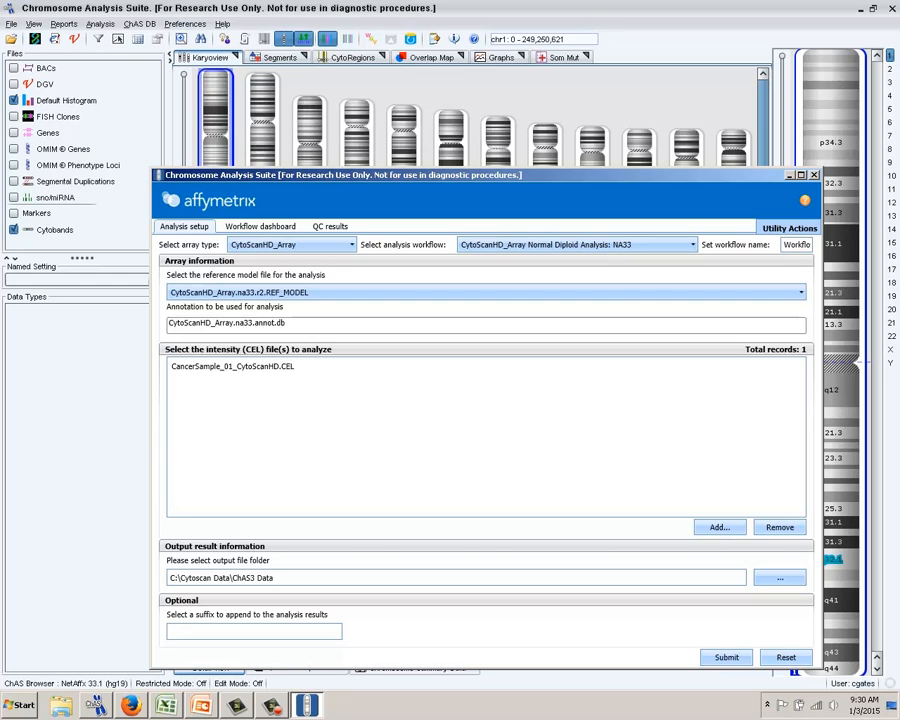
pyautogui.click(233, 367)
pyautogui.click(727, 657)
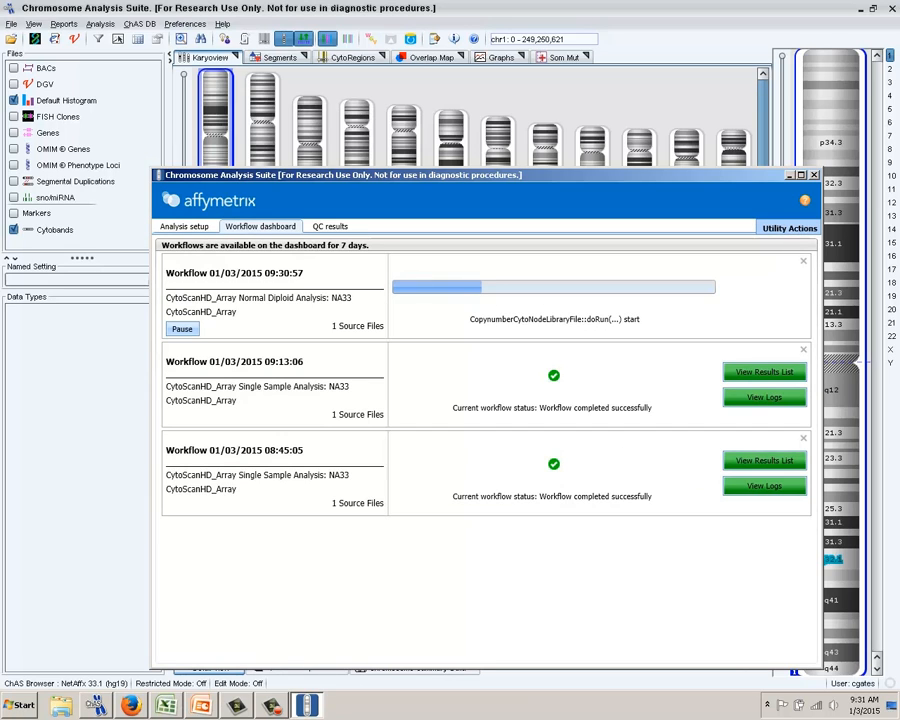
# Step: Add the intensity file 11-1190_CG_B10_PoP_8_CytoScan_PS_20110628.CEL from the Cytoscan Data folder to a new analysis setup
pyautogui.click(184, 227)
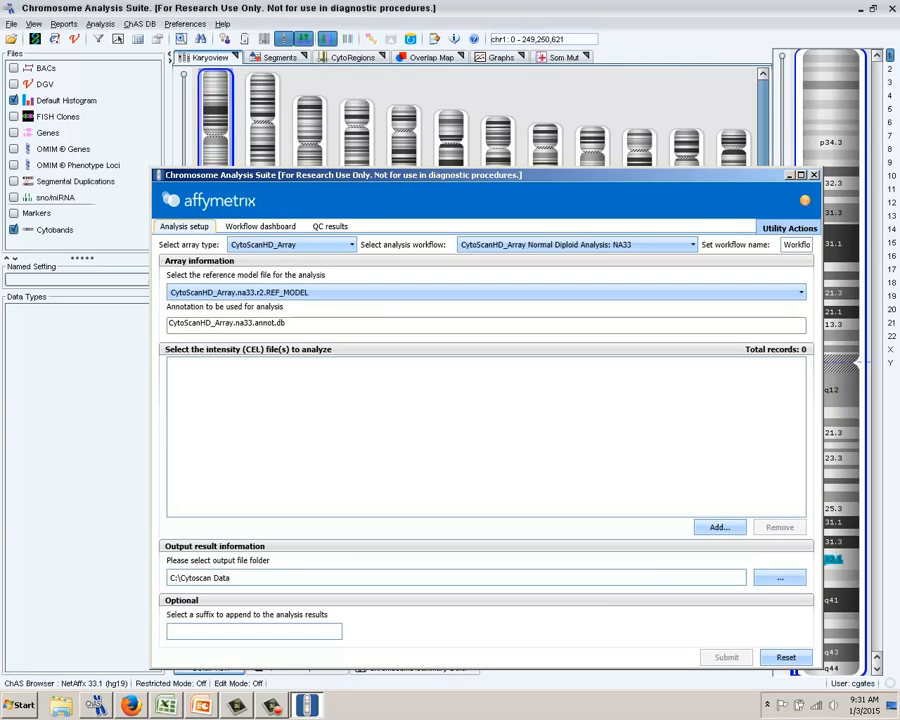
pyautogui.click(720, 527)
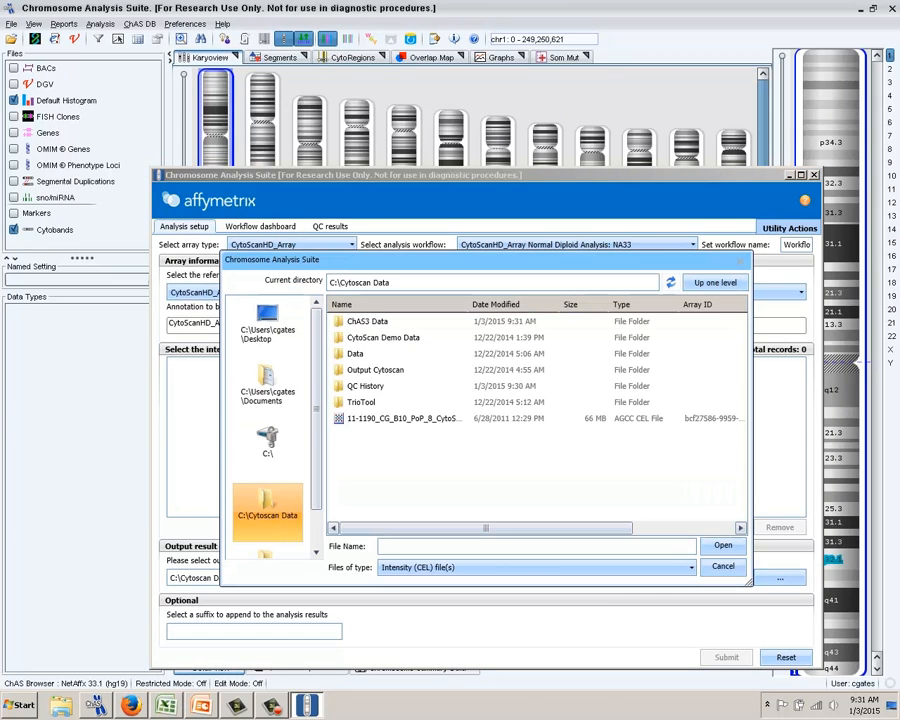
pyautogui.click(405, 418)
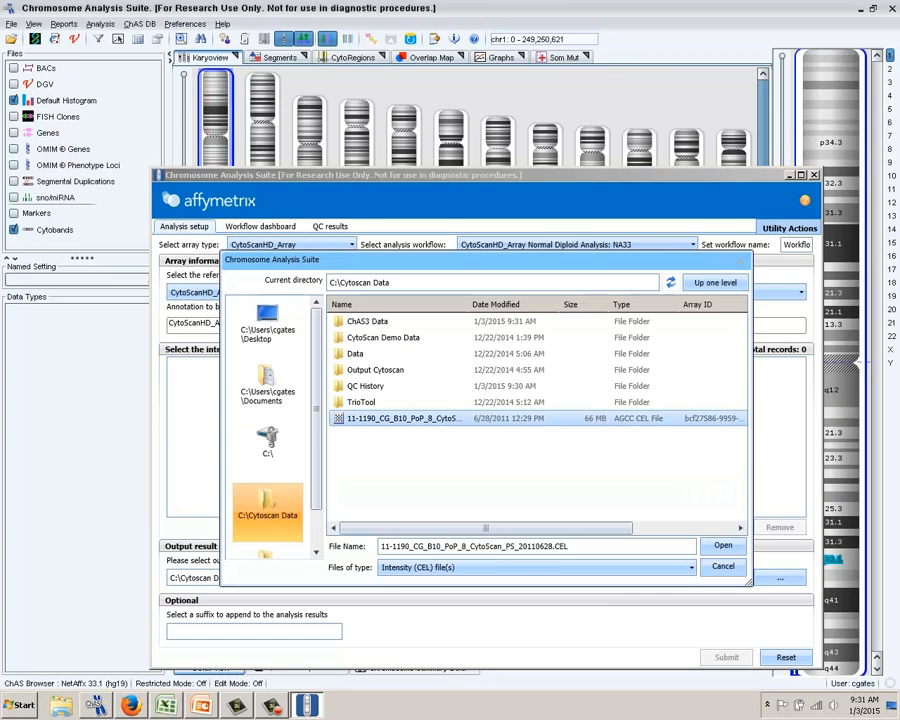
pyautogui.click(723, 545)
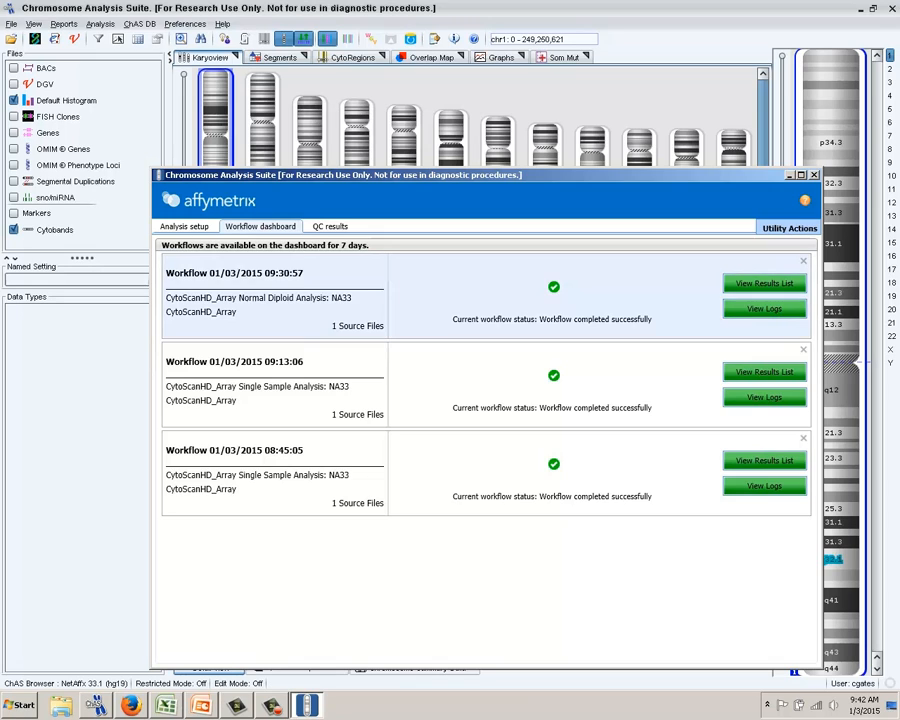
# Step: View the results list of the 09:30:57 workflow using the CytoScanHDMetrics-Basic View.r1 QC settings
pyautogui.click(764, 283)
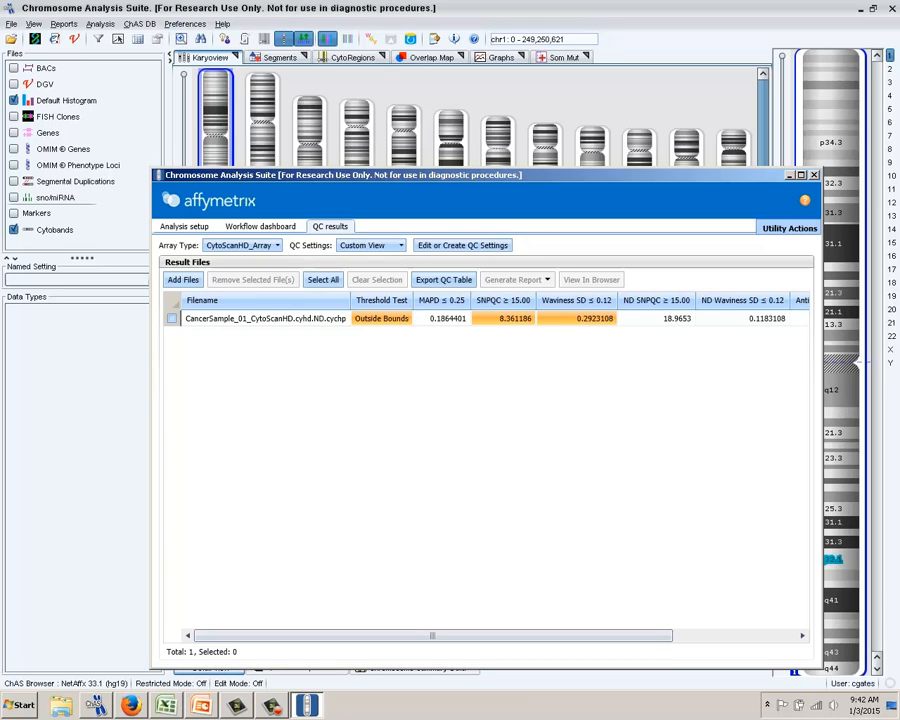
pyautogui.click(370, 245)
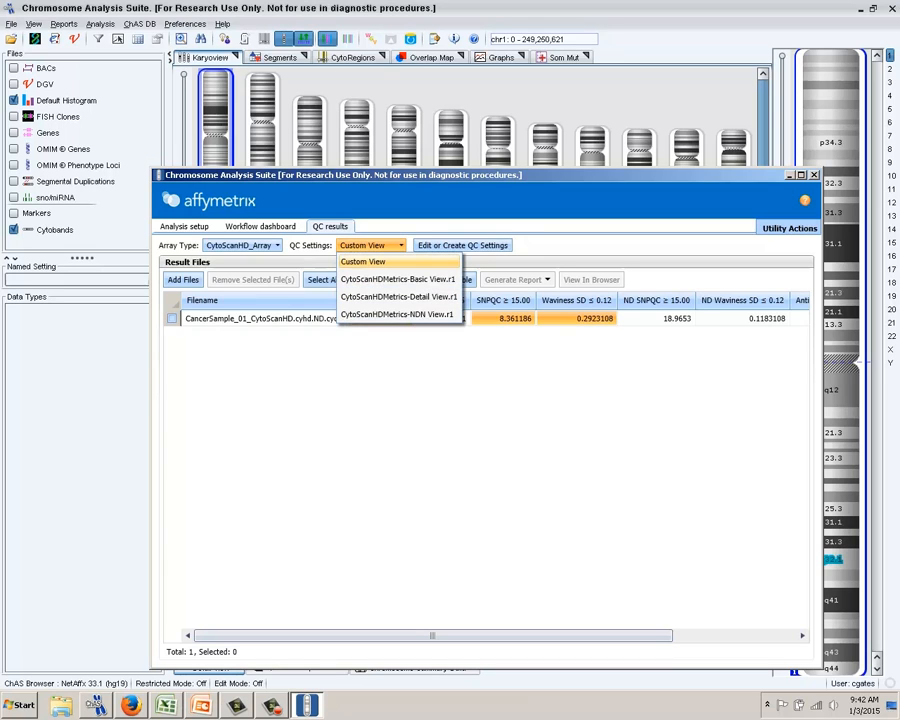
pyautogui.click(398, 279)
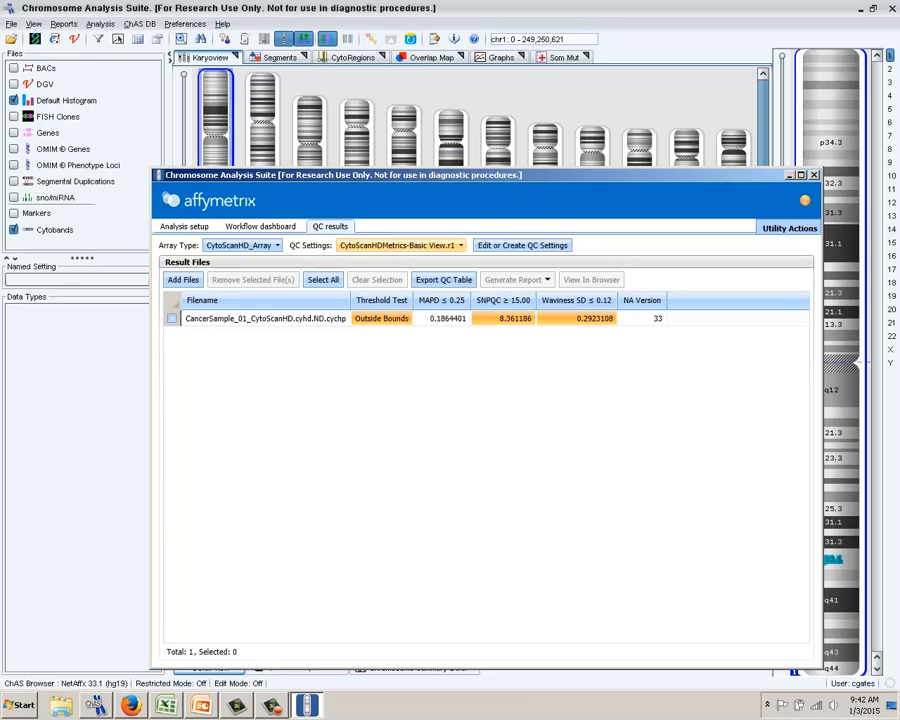
# Step: Switch the QC settings to CytoScanHDMetrics-NDN View.r1 and select the CancerSample_01_CytoScanHD.cyhd.ND.cychp result file
pyautogui.click(400, 245)
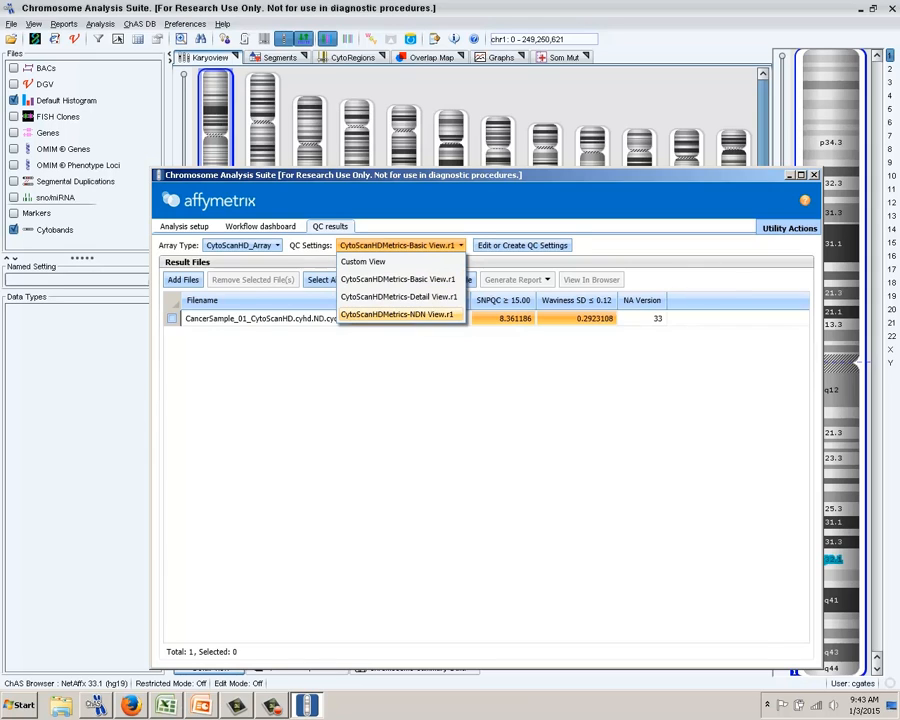
pyautogui.click(397, 314)
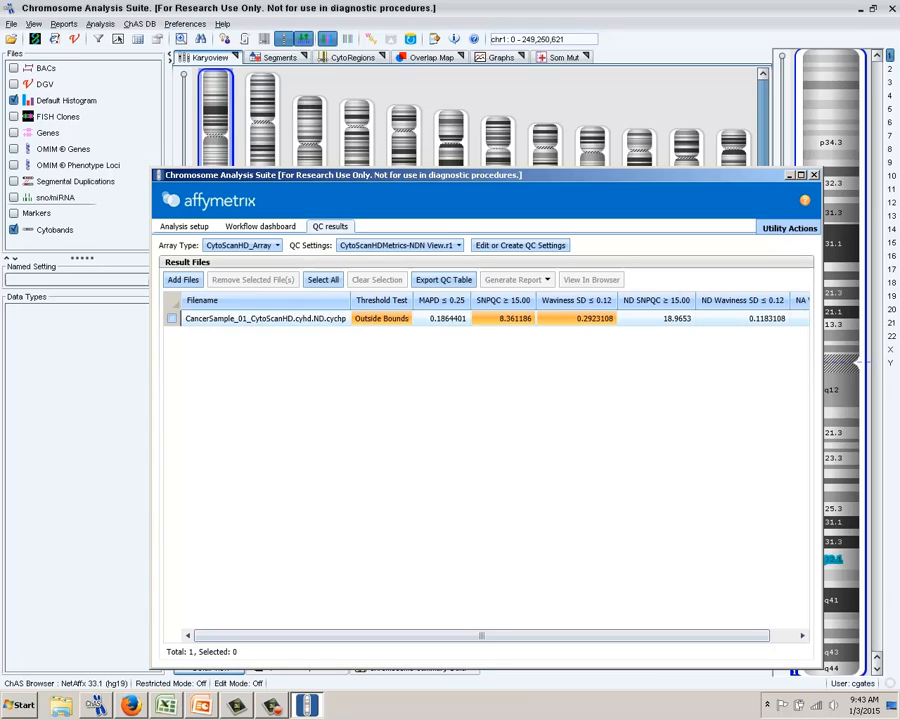
pyautogui.click(172, 319)
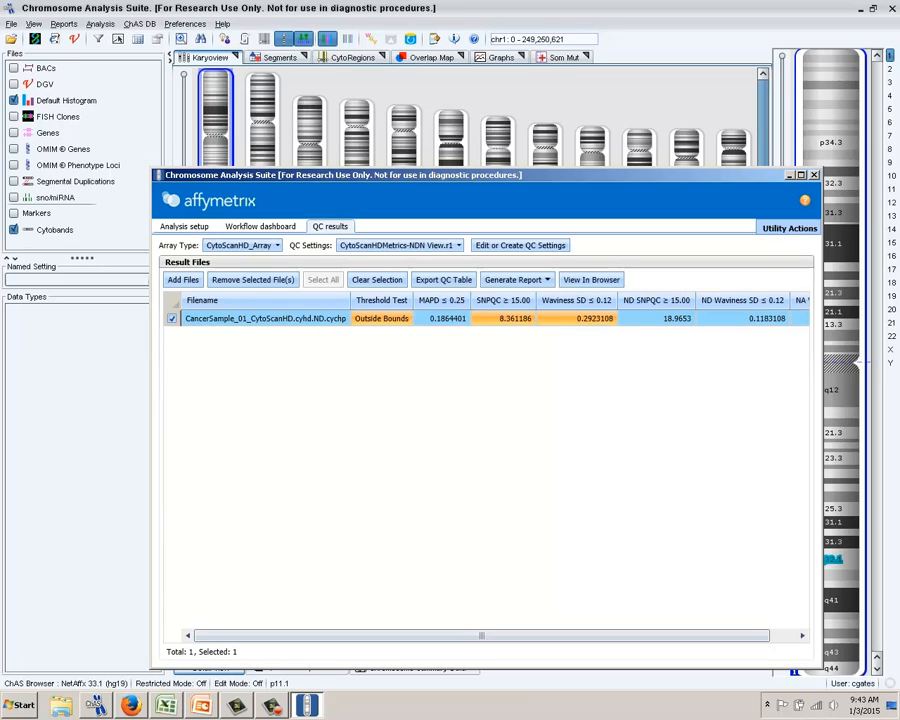
# Step: Return to the browser window and browse to C:\Cytoscan Data\ChAS3 Data for opening result files
pyautogui.click(789, 175)
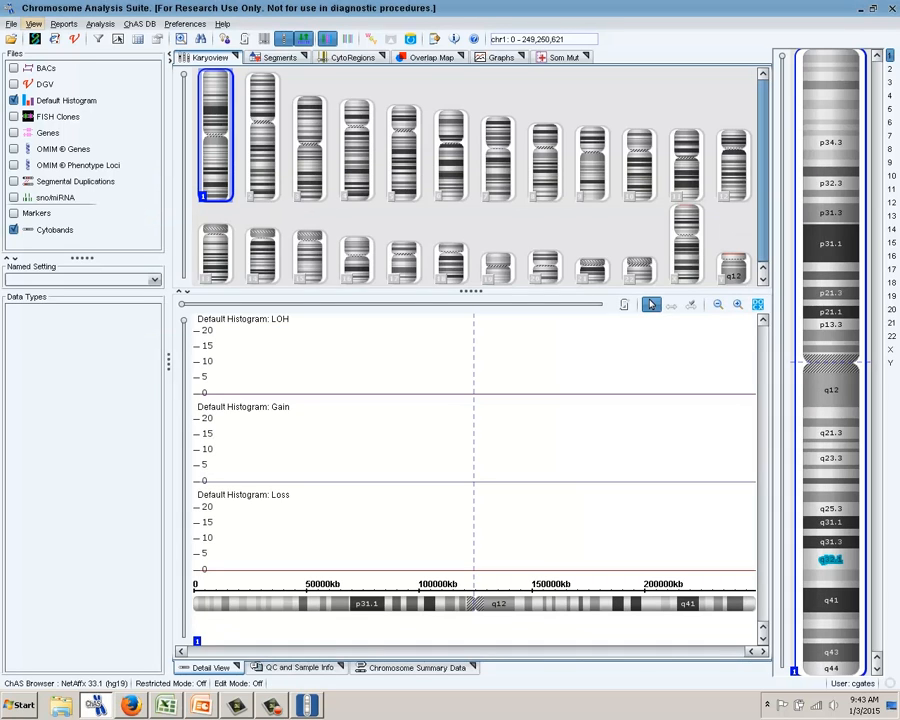
pyautogui.click(11, 24)
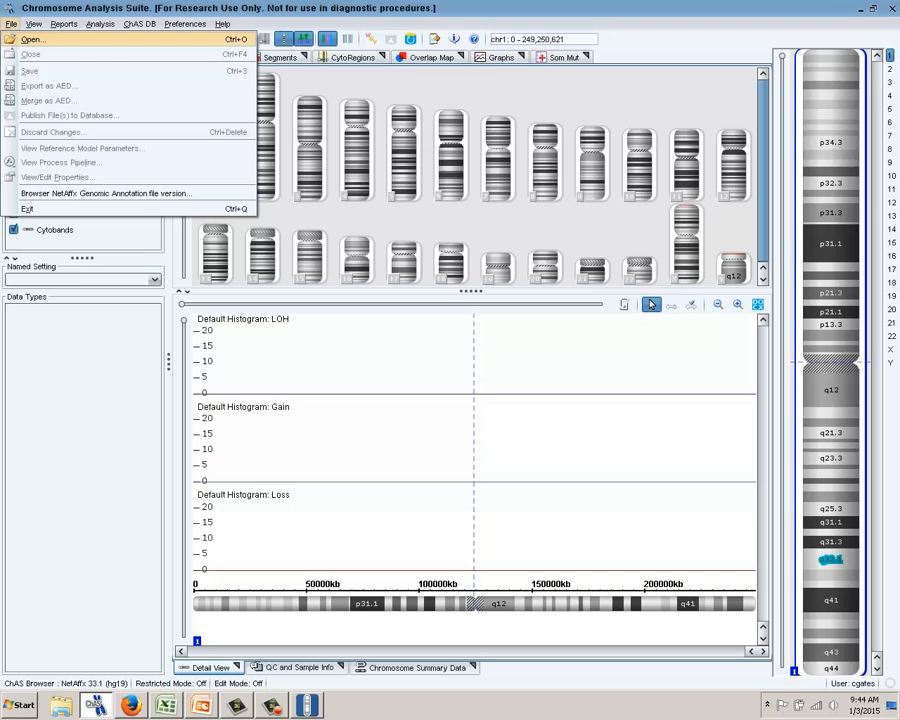
pyautogui.click(30, 39)
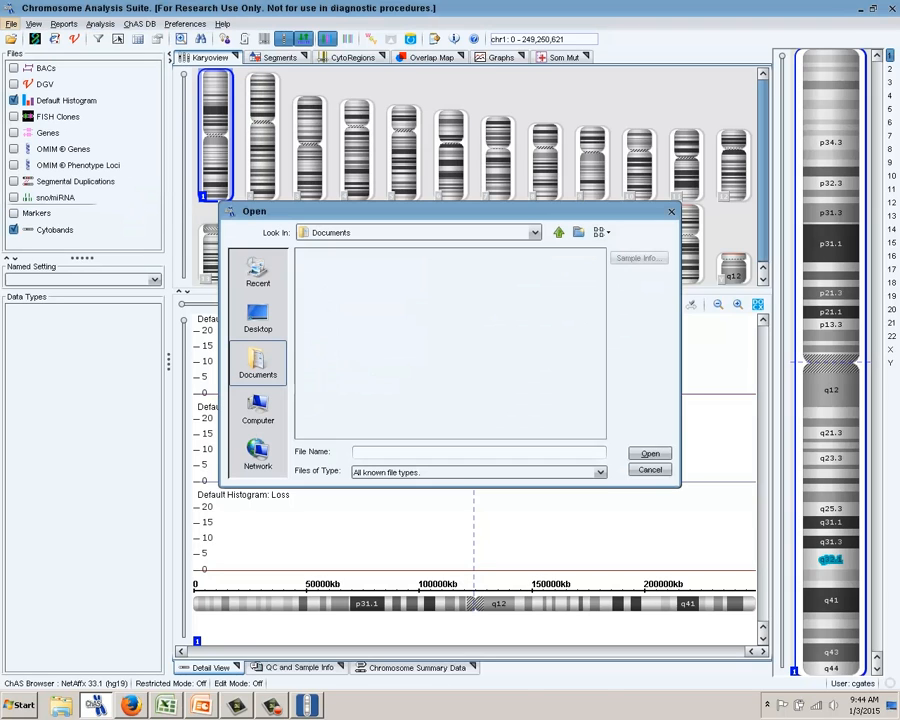
pyautogui.click(258, 409)
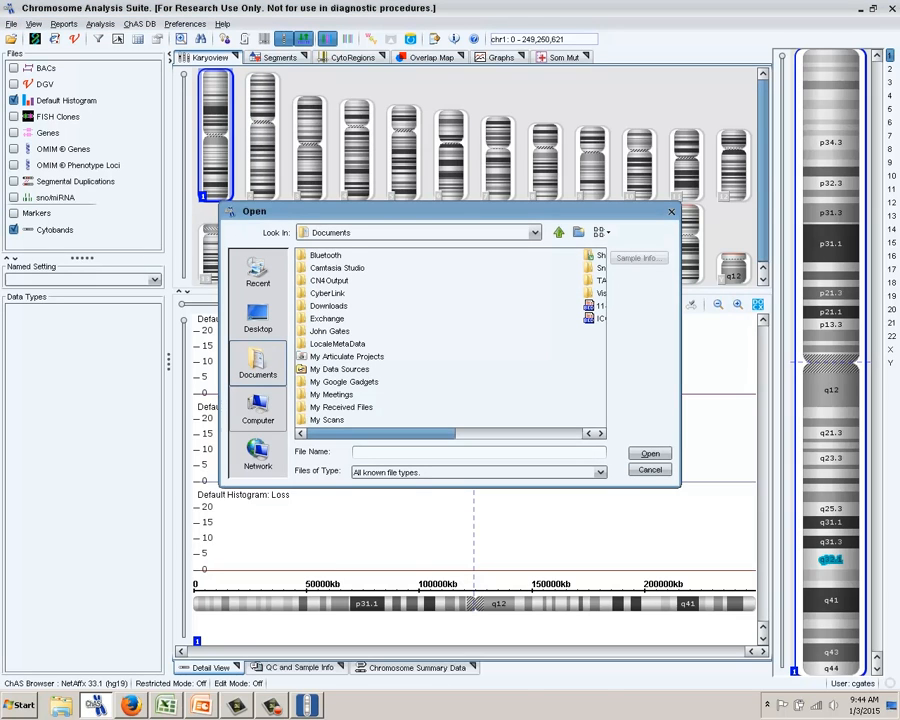
pyautogui.click(330, 255)
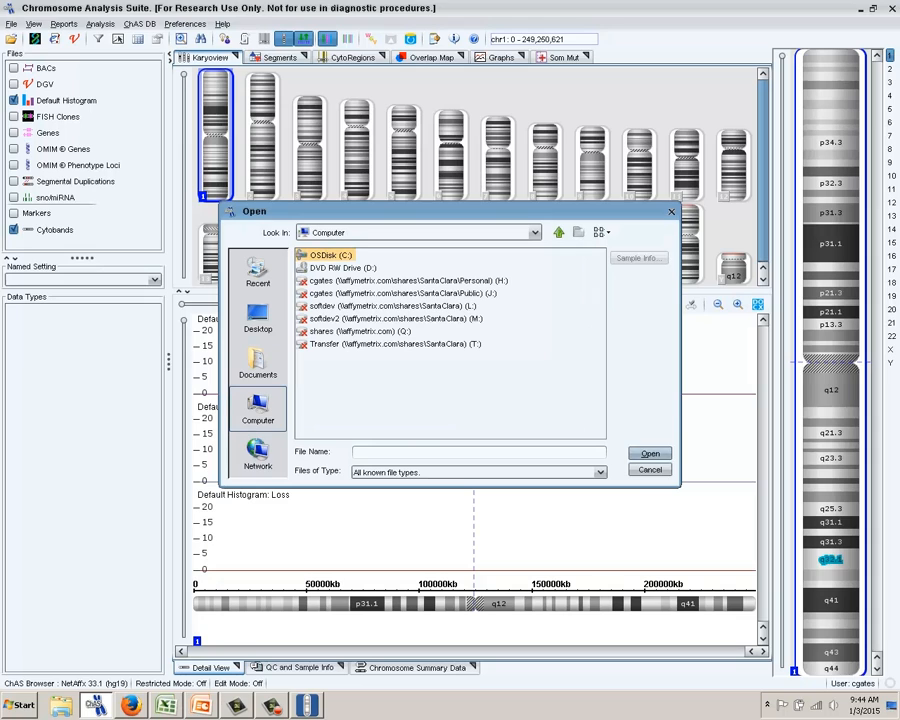
pyautogui.click(650, 454)
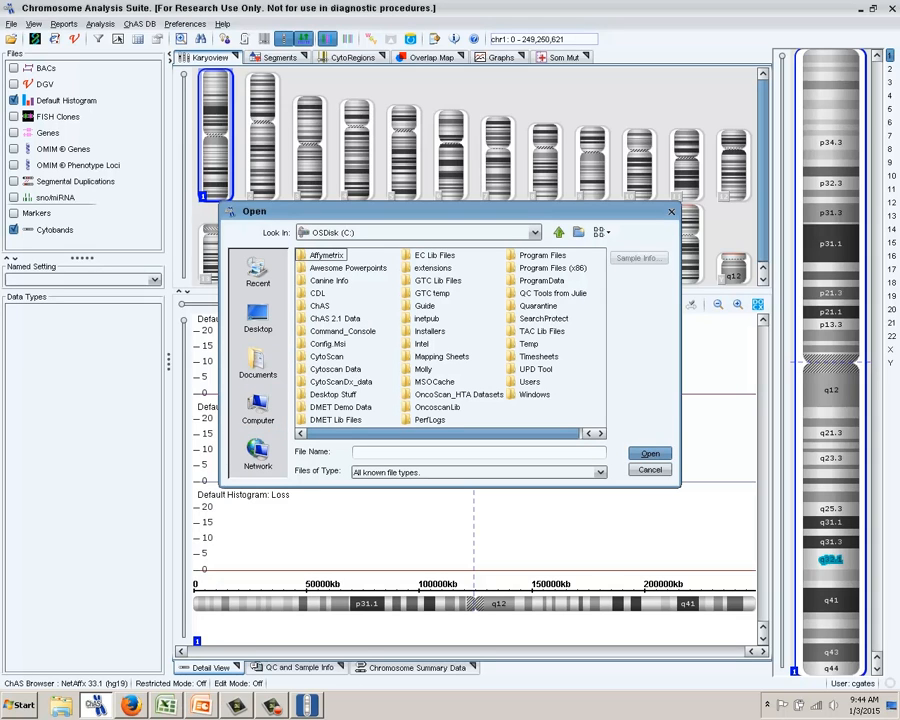
pyautogui.doubleClick(335, 369)
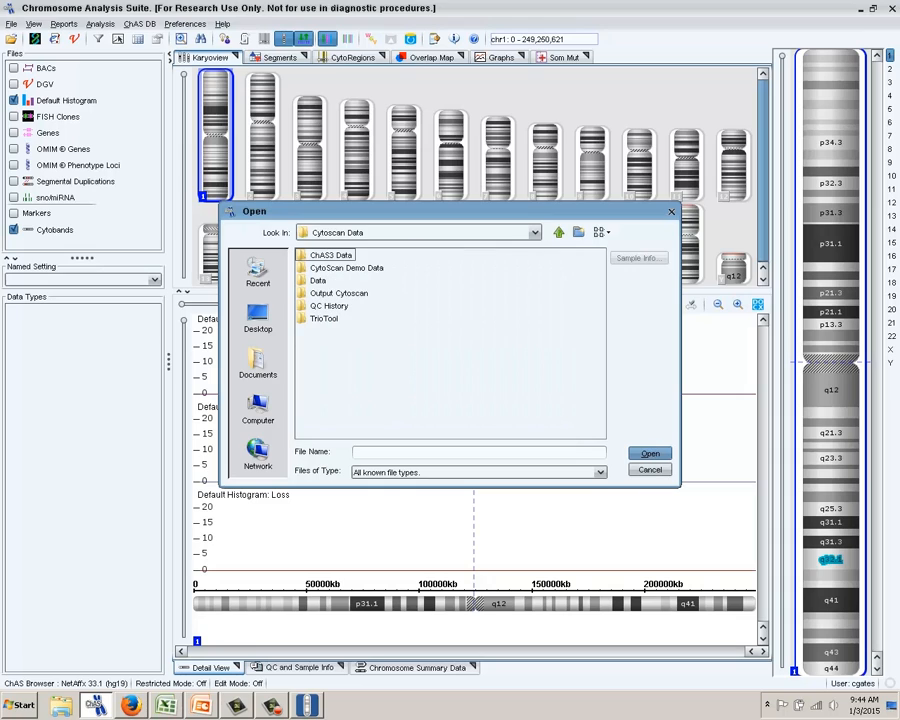
pyautogui.doubleClick(330, 255)
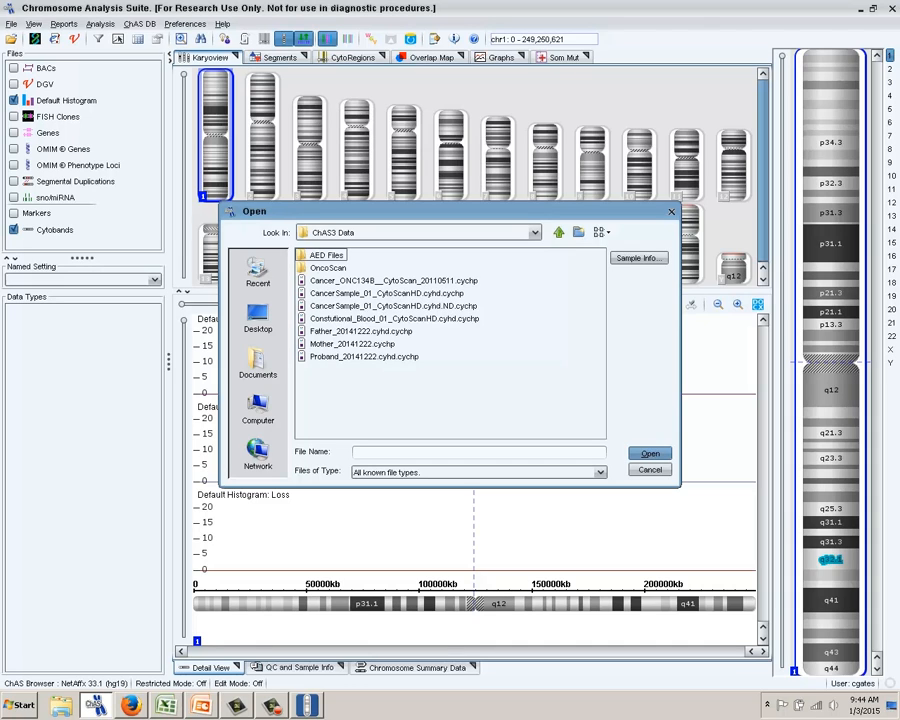
# Step: Load CancerSample_01_CytoScanHD.cyhd.cychp and CancerSample_01_CytoScanHD.cyhd.ND.cychp together, accepting the files despite their failed QC
pyautogui.click(386, 293)
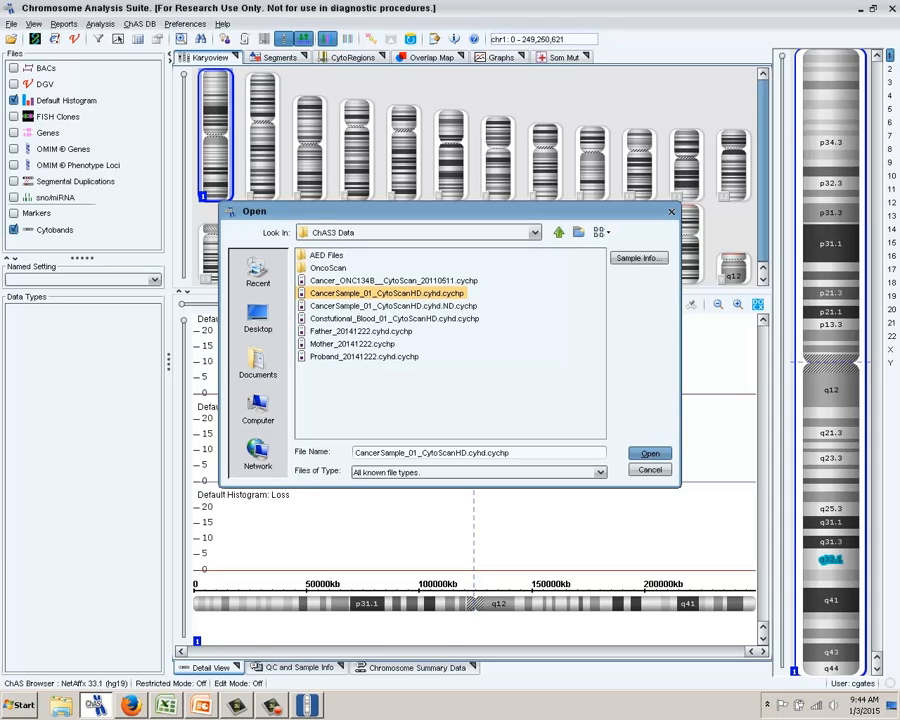
pyautogui.keyDown('ctrl'); pyautogui.click(393, 306); pyautogui.keyUp('ctrl')
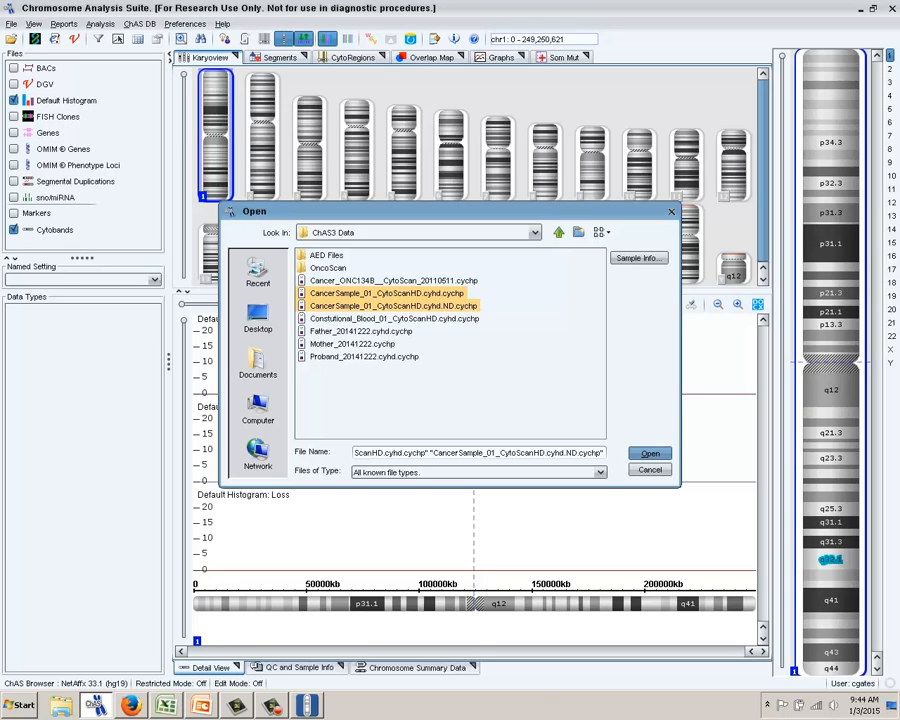
pyautogui.press('Return')
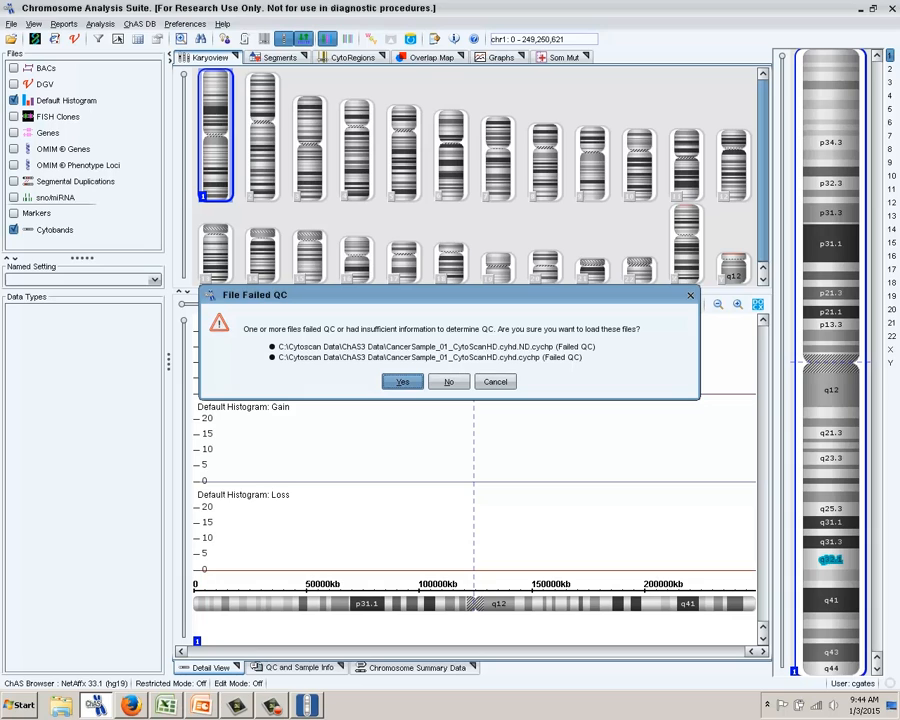
pyautogui.press('Return')
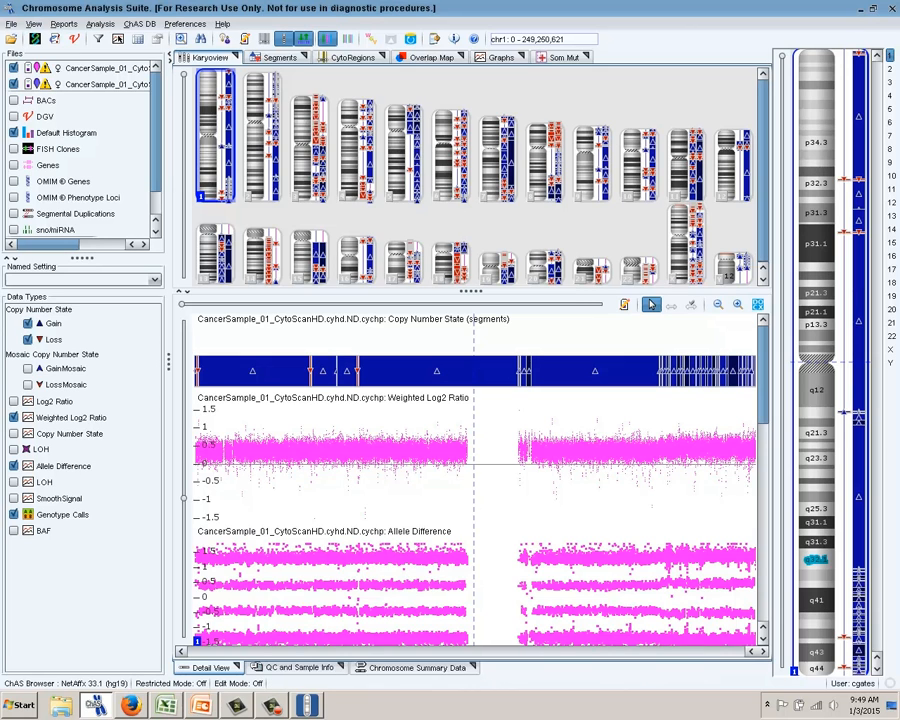
# Step: Hide the ND result file and examine chromosome 1's Weighted Log2 Ratio and Allele Difference tracks for the single sample result
pyautogui.moveTo(48, 244); pyautogui.dragTo(67, 244)
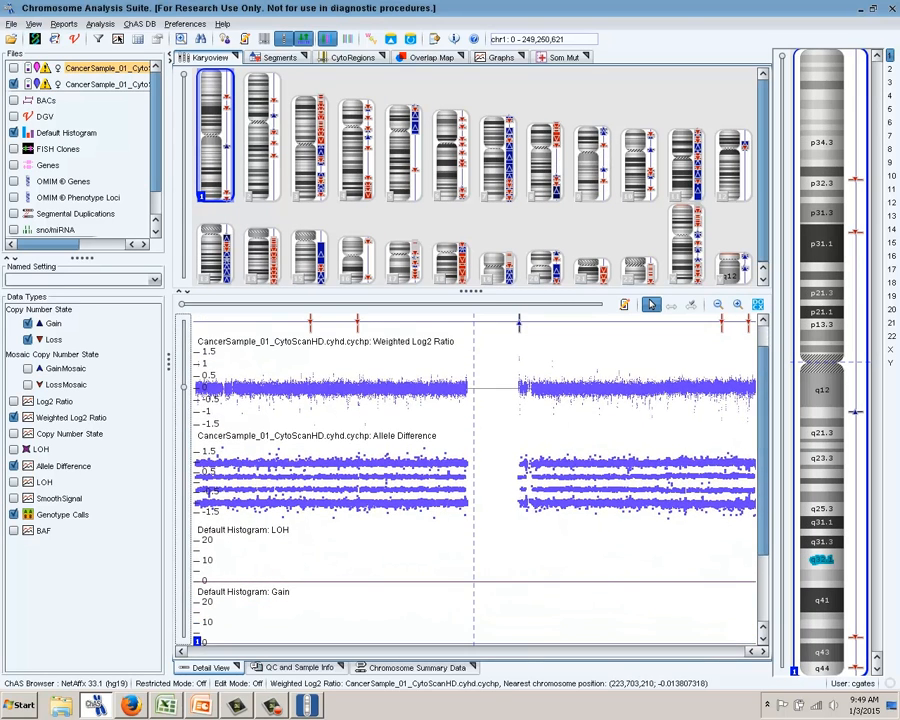
pyautogui.moveTo(763, 400)
pyautogui.mouseDown()
pyautogui.moveTo(763, 390)
pyautogui.moveTo(763, 400)
pyautogui.mouseUp()
pyautogui.scroll(1, 757, 388)
pyautogui.scroll(-1, 757, 388)
pyautogui.scroll(1, 755, 388)
pyautogui.scroll(-1, 755, 388)
pyautogui.scroll(1, 755, 388)
pyautogui.moveTo(722, 404)
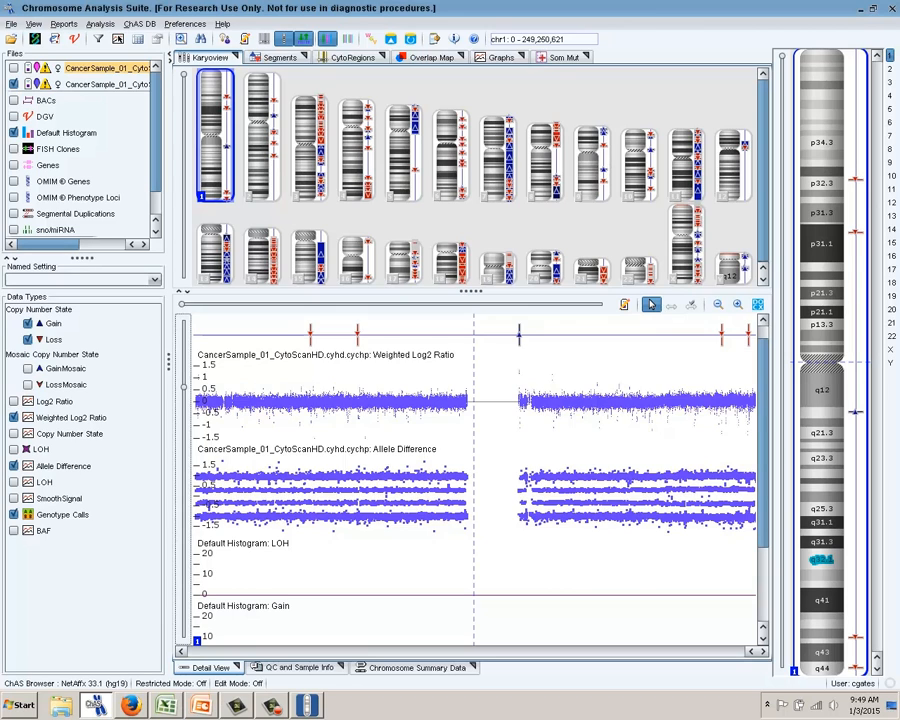
# Step: Examine the single sample result's Weighted Log2 Ratio and Allele Difference tracks on chromosomes 2 and 14
pyautogui.click(262, 135)
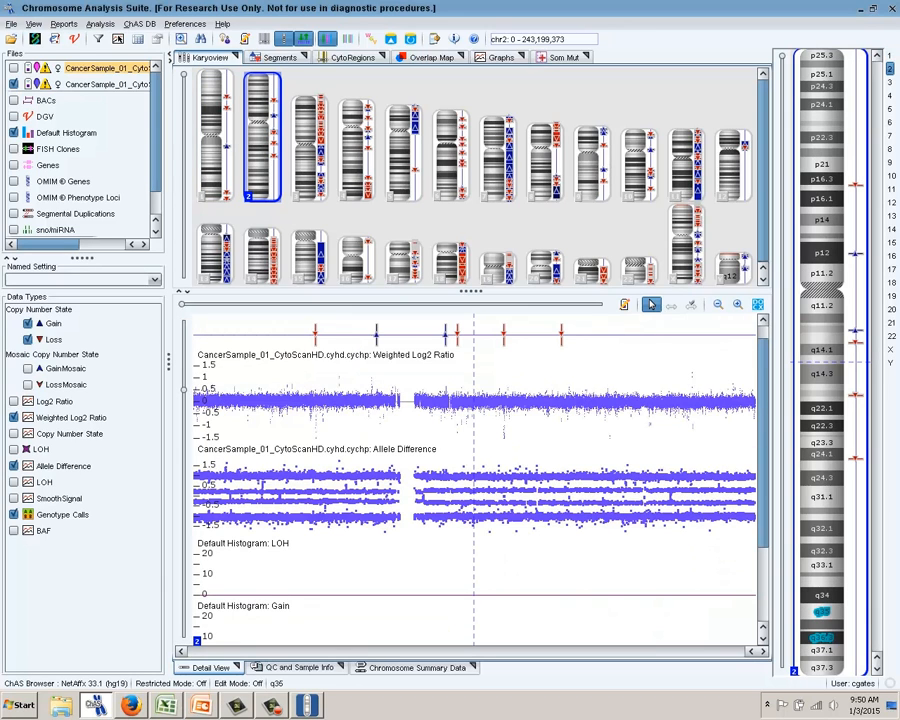
pyautogui.moveTo(350, 528)
pyautogui.click(262, 255)
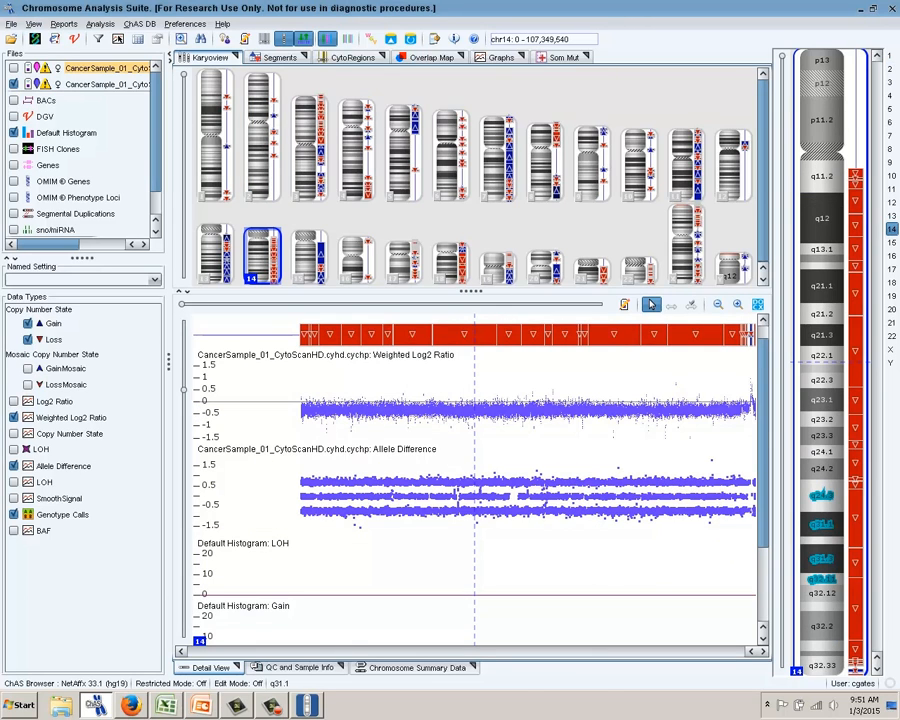
pyautogui.moveTo(722, 333)
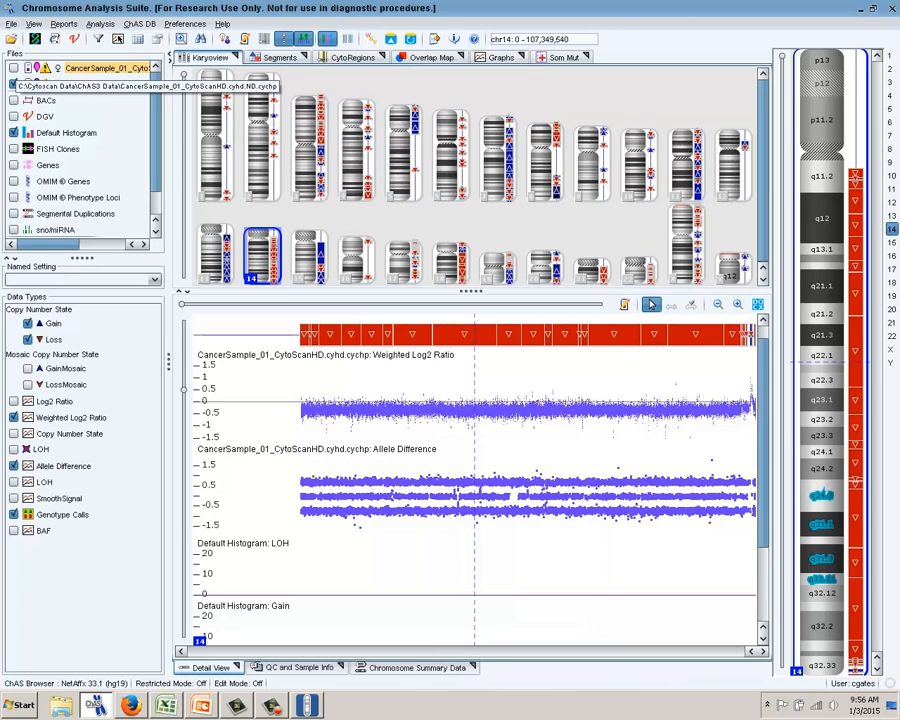
# Step: Display the CancerSample_01_CytoScanHD.cyhd.ND.cychp result again alongside the single sample result
pyautogui.click(14, 68)
pyautogui.click(14, 68)
pyautogui.click(14, 68)
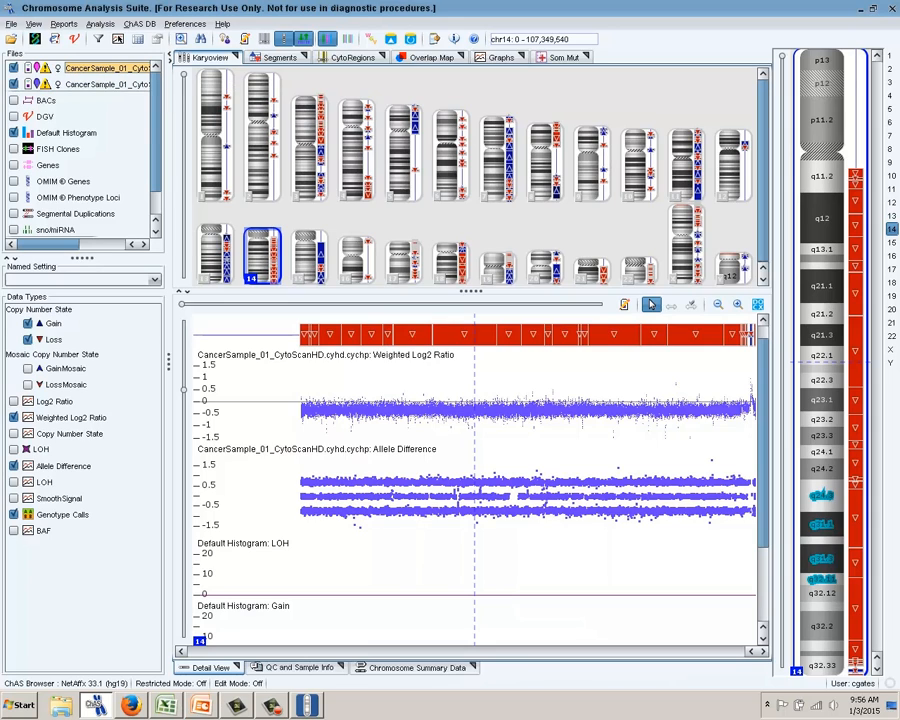
pyautogui.click(14, 68)
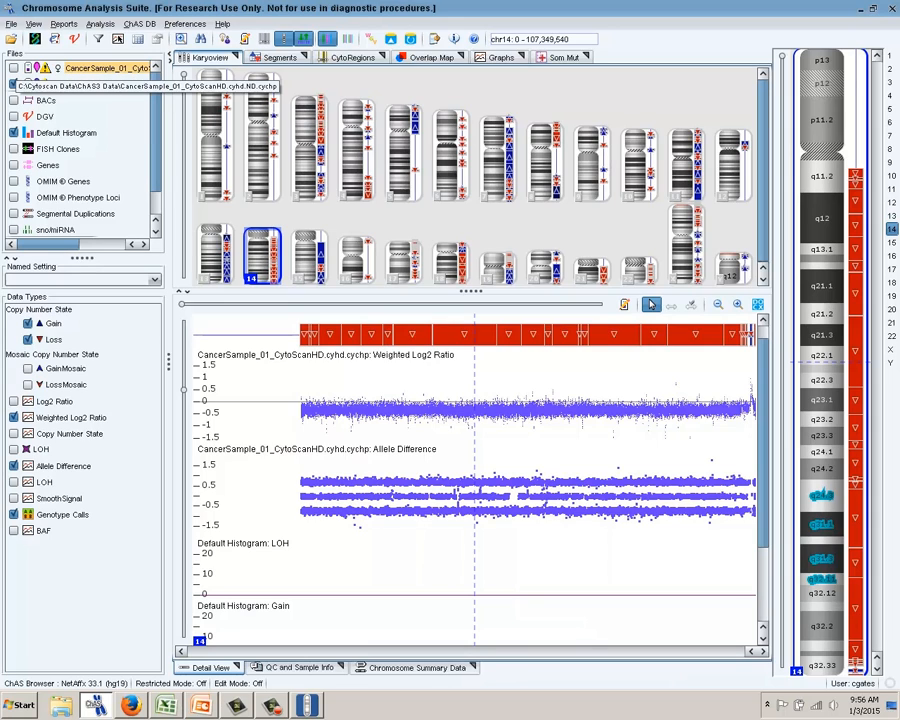
pyautogui.click(14, 68)
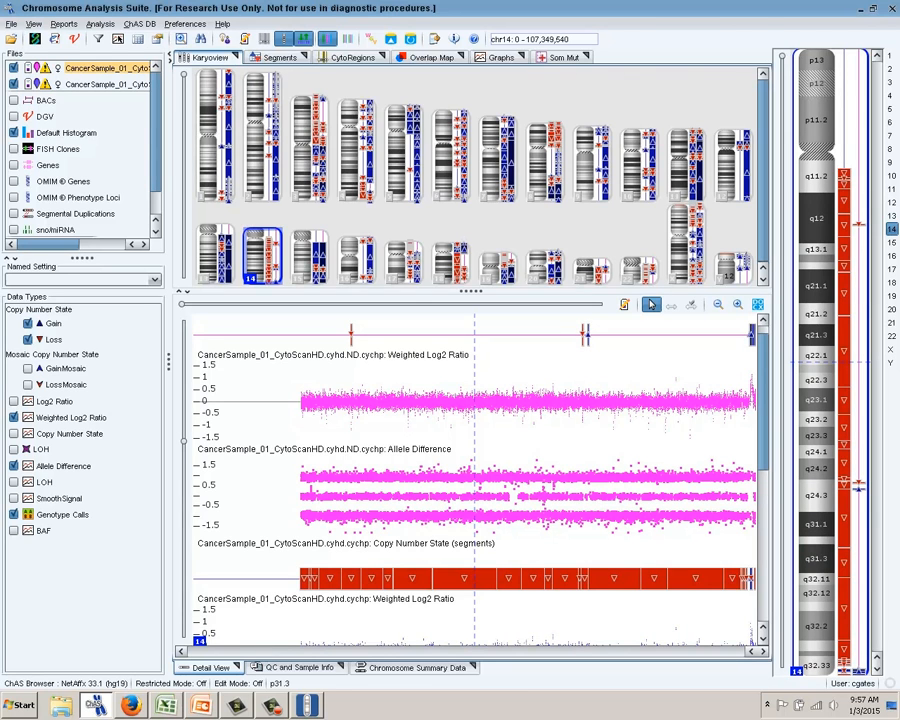
# Step: Compare the ND and single sample results on chromosomes 1 and 14, with the track heights reduced to fit both sets
pyautogui.click(221, 107)
pyautogui.moveTo(183, 440); pyautogui.dragTo(183, 362)
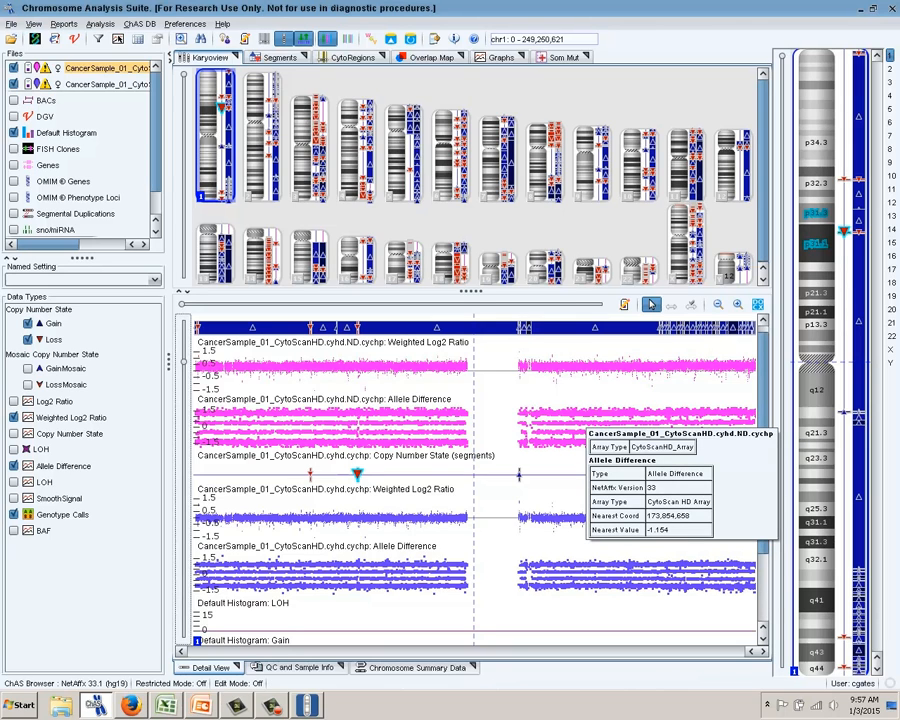
pyautogui.click(262, 256)
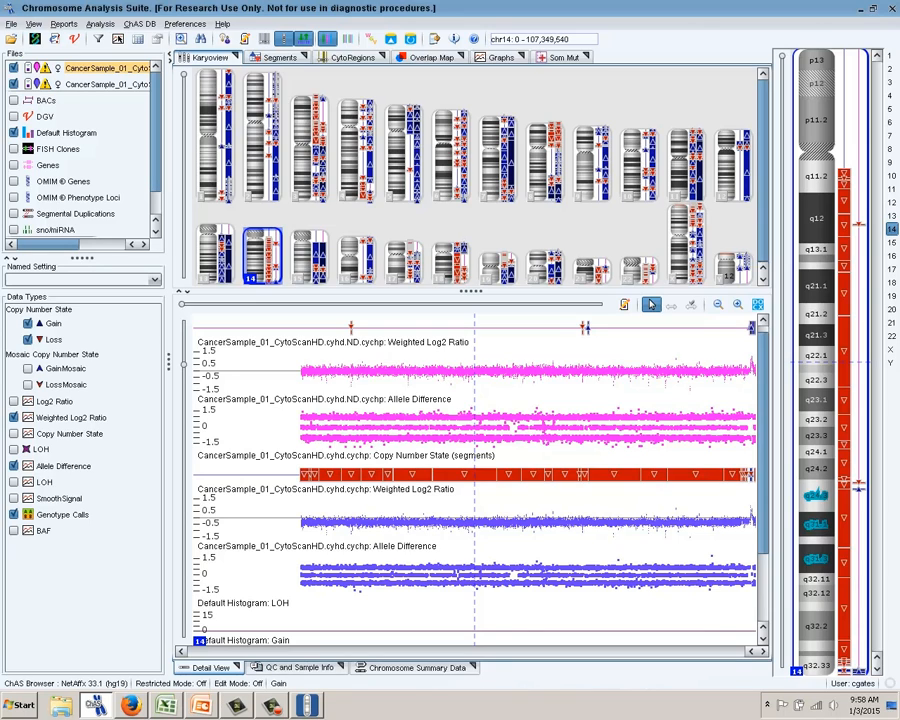
# Step: Return to the analysis setup and set the analysis workflow to CytoScanHD_Array Mendelian Error Check
pyautogui.hotkey('alt', 'Tab')
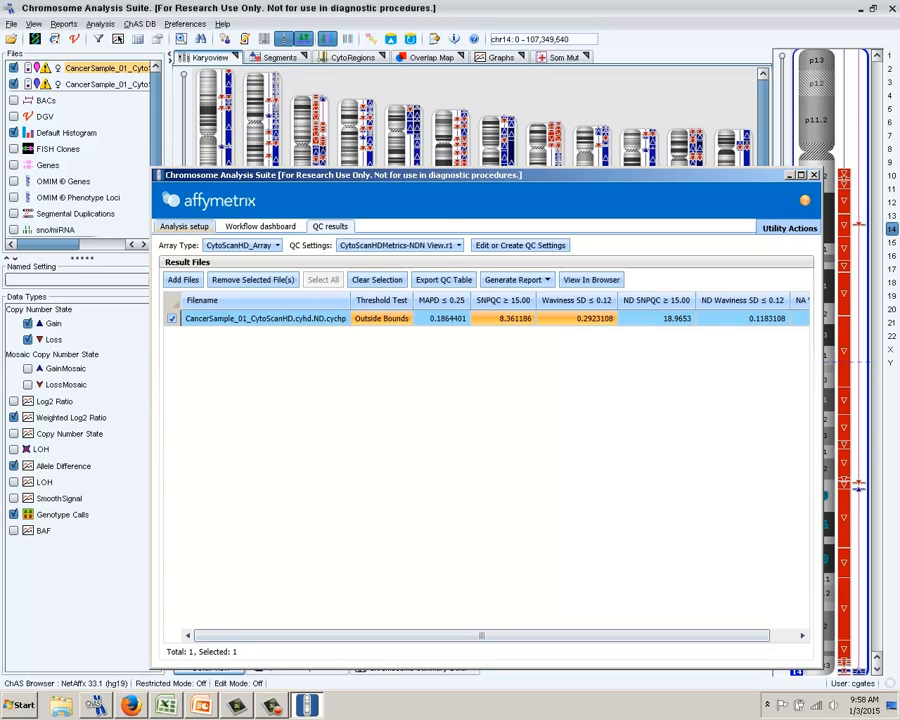
pyautogui.click(184, 226)
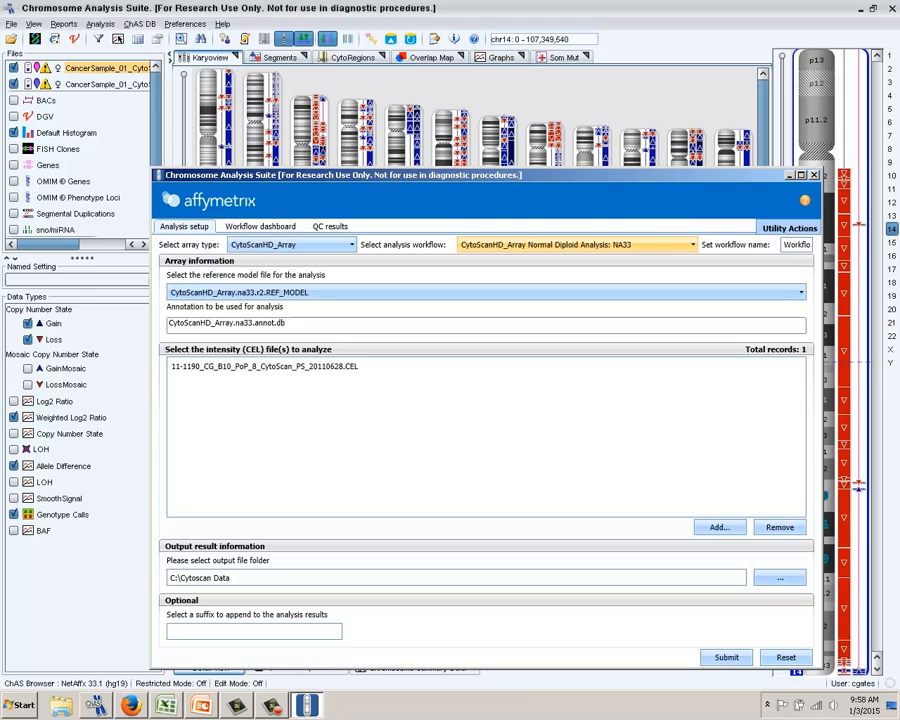
pyautogui.click(575, 244)
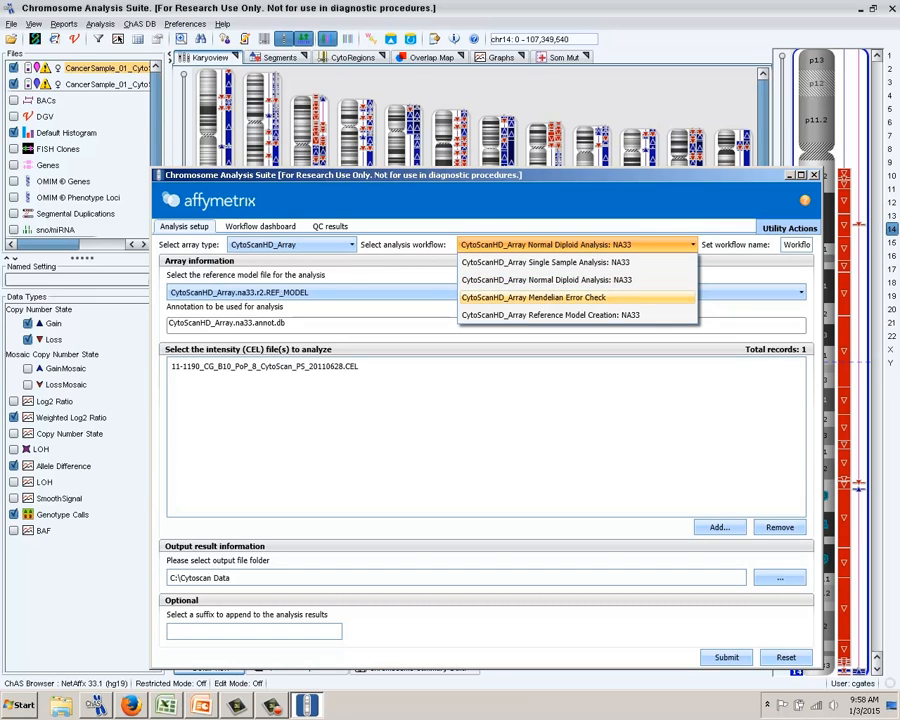
pyautogui.click(533, 297)
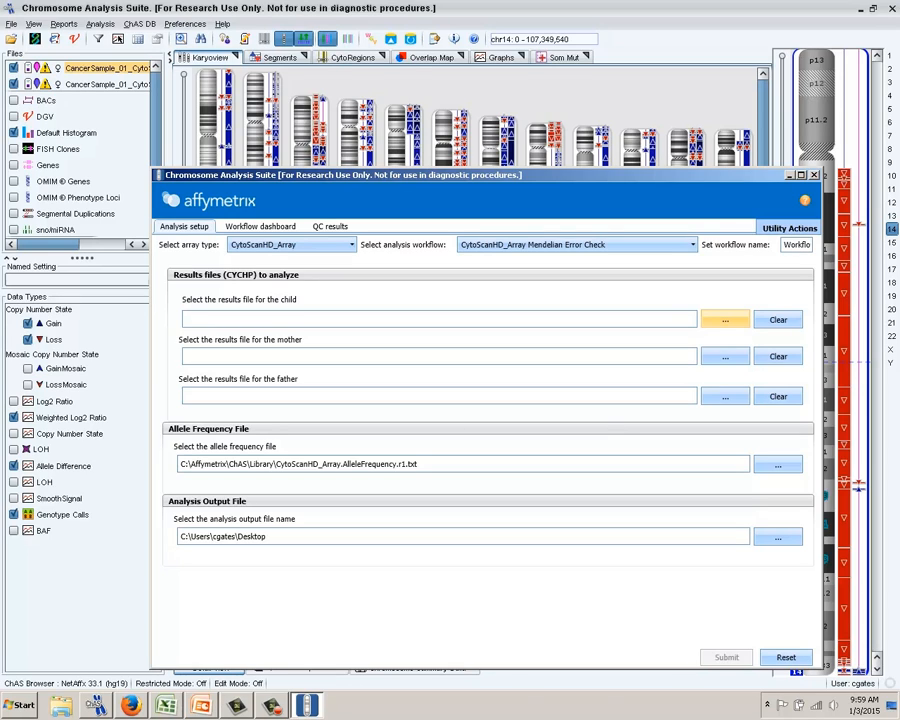
# Step: Set the child's results file to Proband_20141222.cyhd.cychp from C:\Cytoscan Data\ChAS3 Data
pyautogui.click(725, 319)
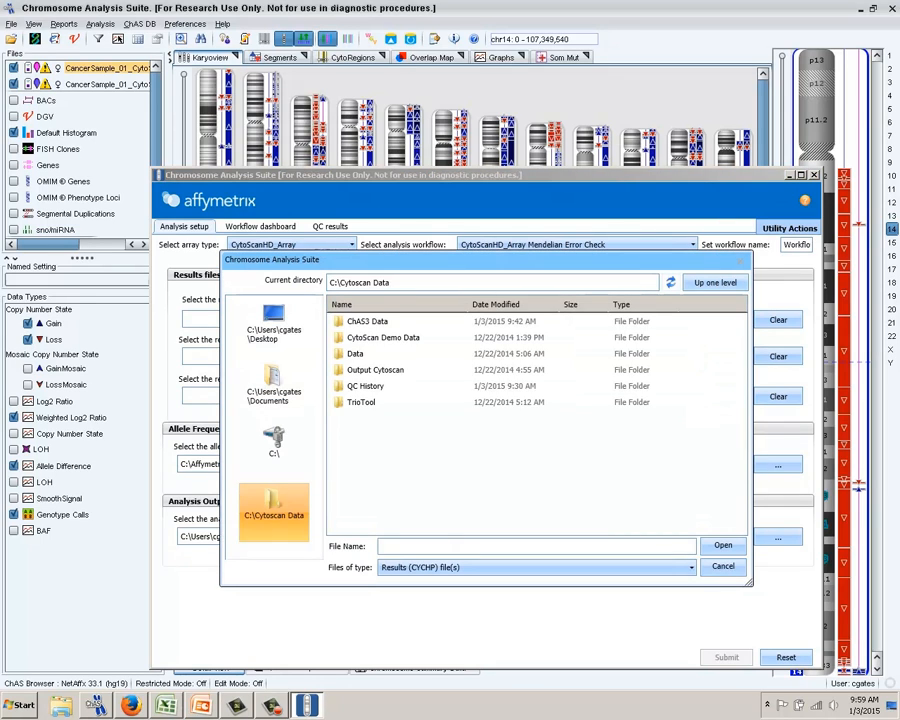
pyautogui.doubleClick(367, 321)
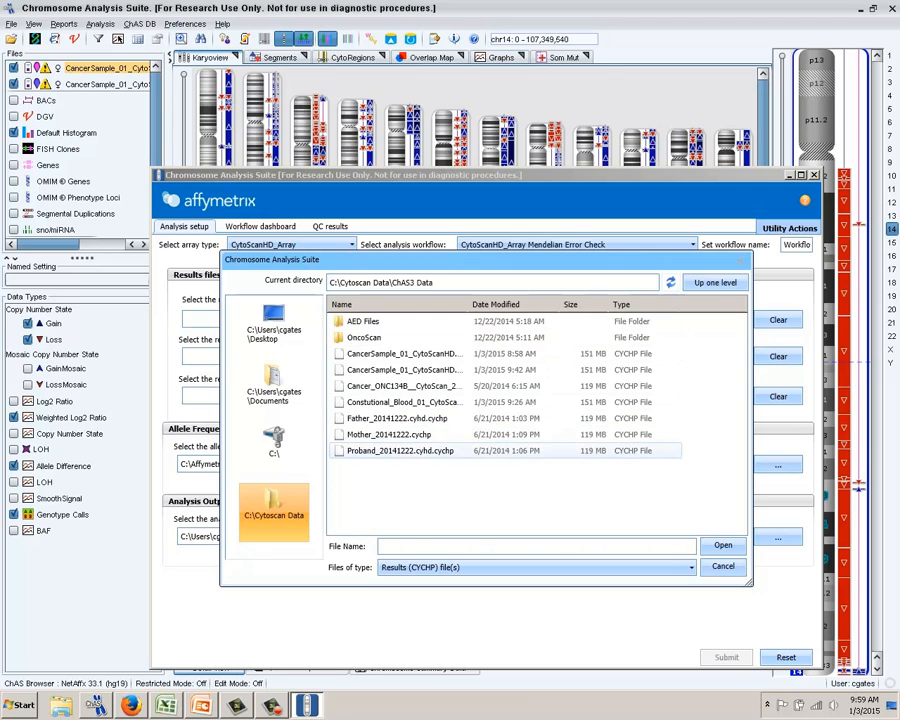
pyautogui.click(400, 451)
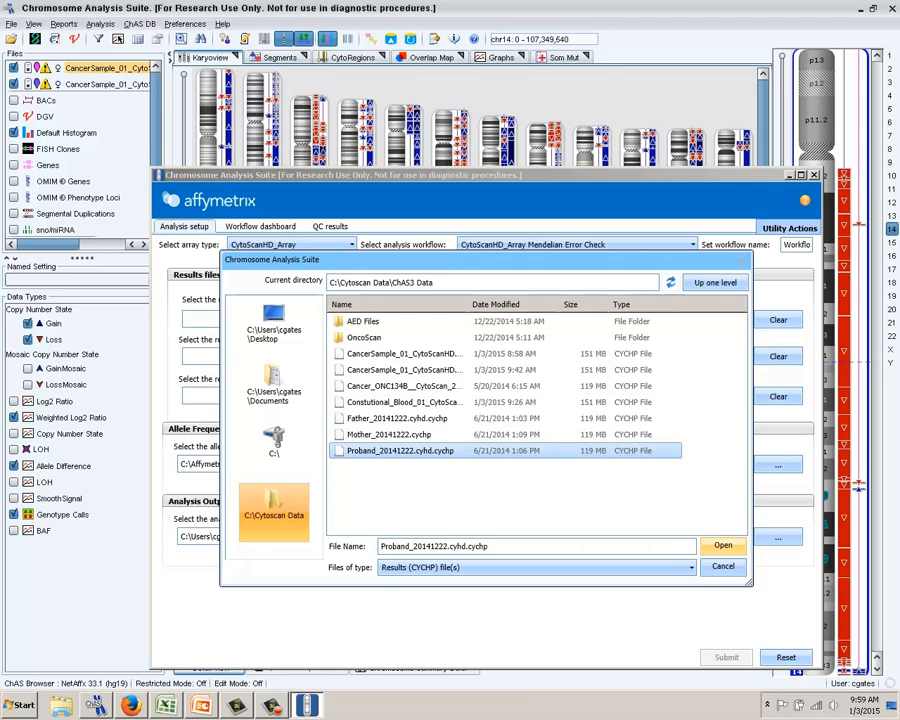
pyautogui.click(722, 545)
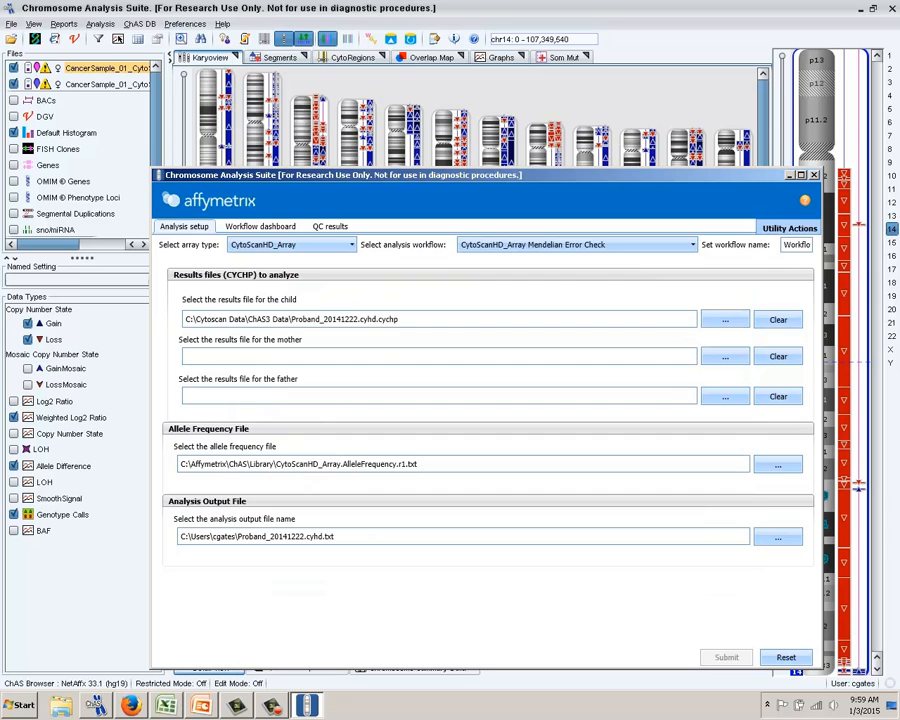
# Step: Assign Mother_20141222.cychp as the mother's results file and Father_20141222.cyhd.cychp as the father's
pyautogui.click(725, 356)
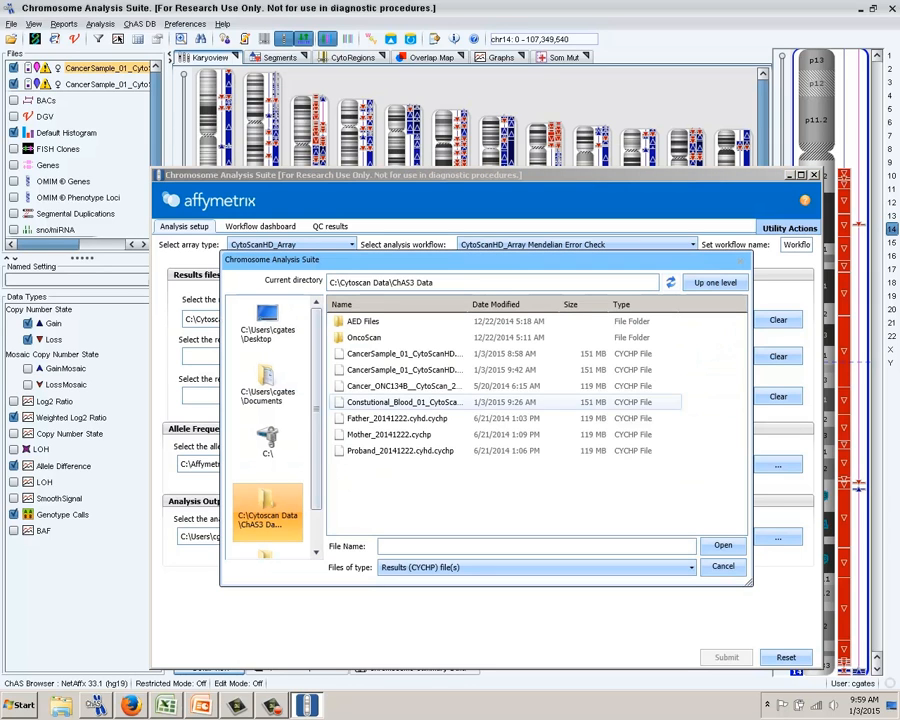
pyautogui.click(389, 434)
pyautogui.click(722, 545)
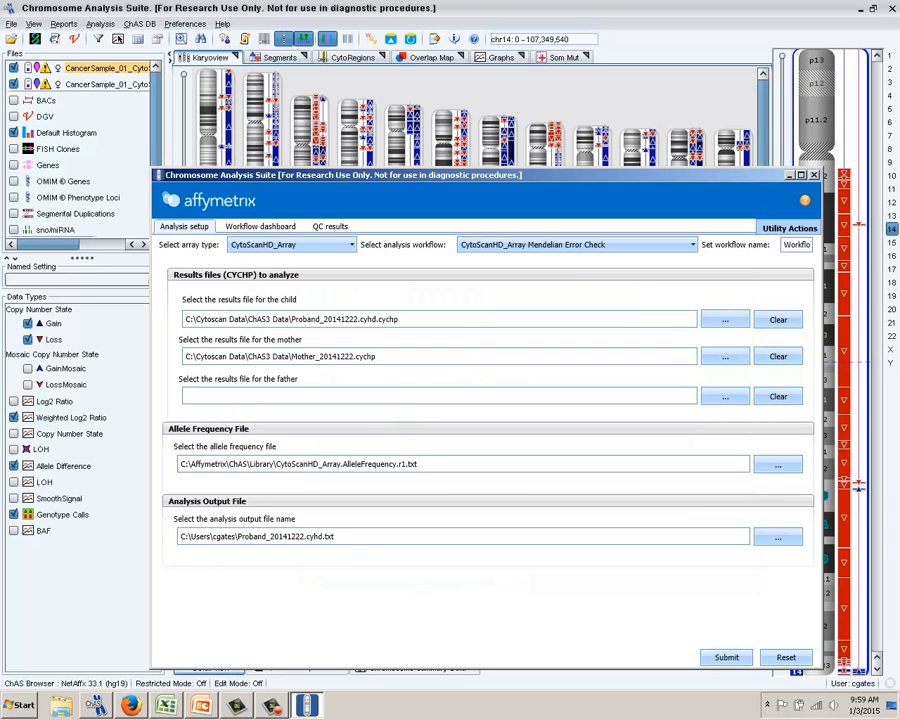
pyautogui.click(725, 396)
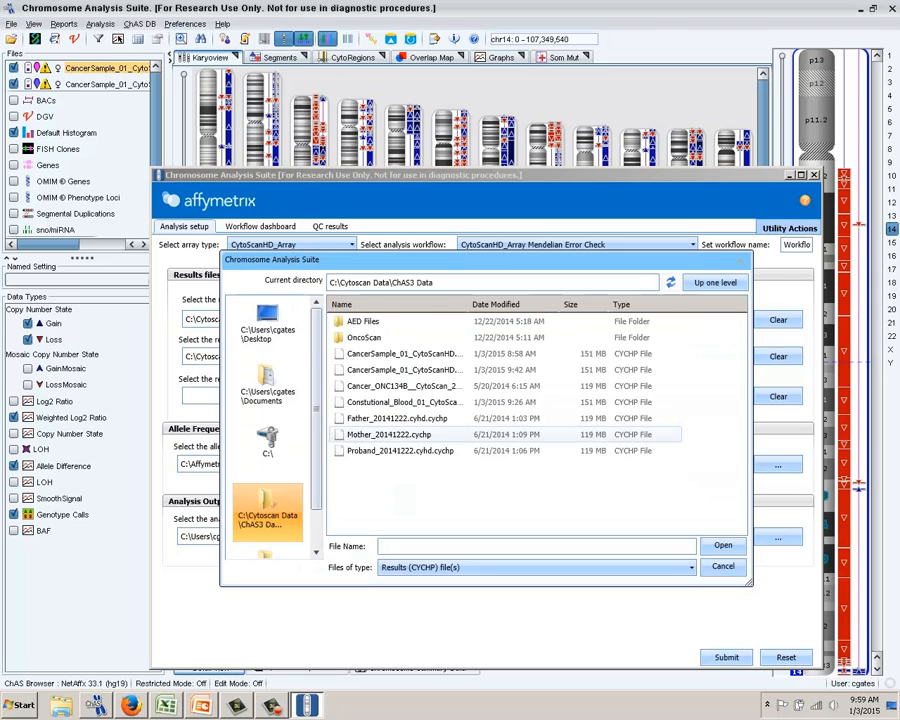
pyautogui.click(397, 418)
pyautogui.click(722, 545)
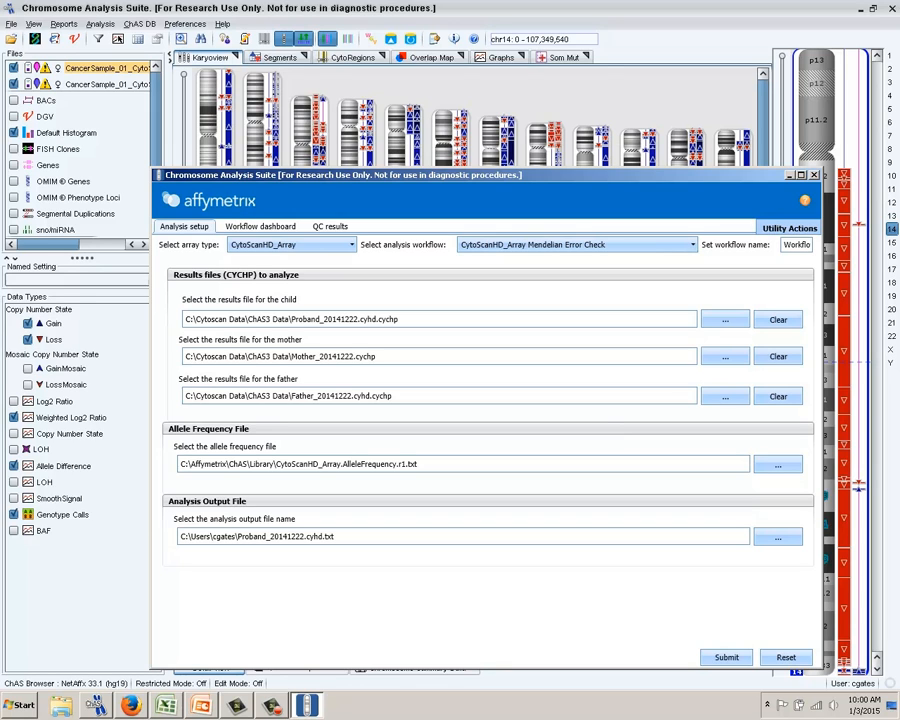
# Step: Set the analysis output file to Proband_20141222.cyhd.txt in C:\Cytoscan Data\ChAS3 Data and submit the Mendelian error check
pyautogui.click(778, 538)
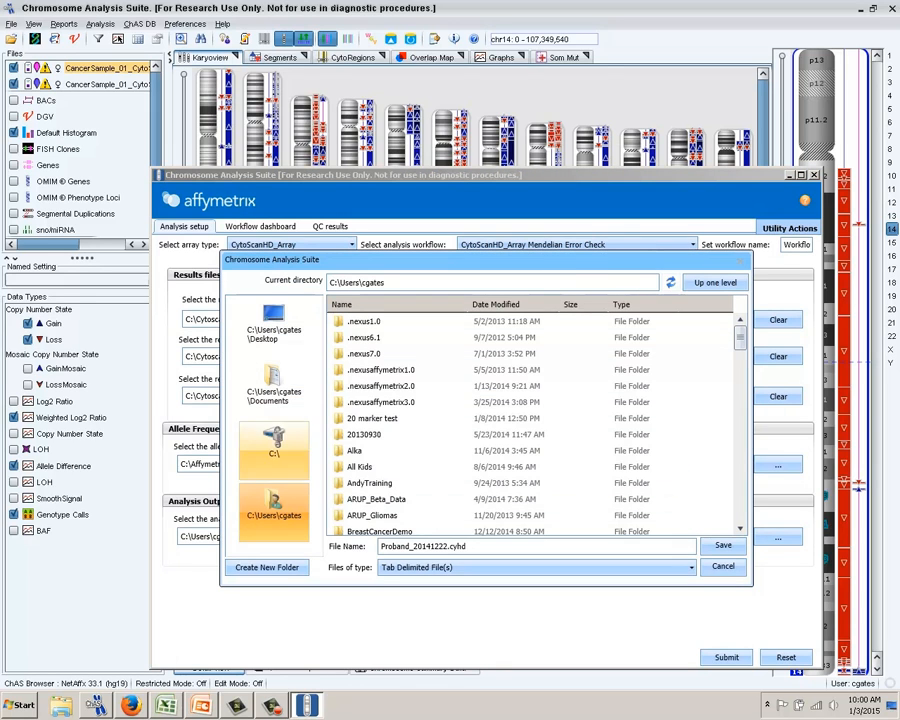
pyautogui.click(723, 567)
pyautogui.click(778, 538)
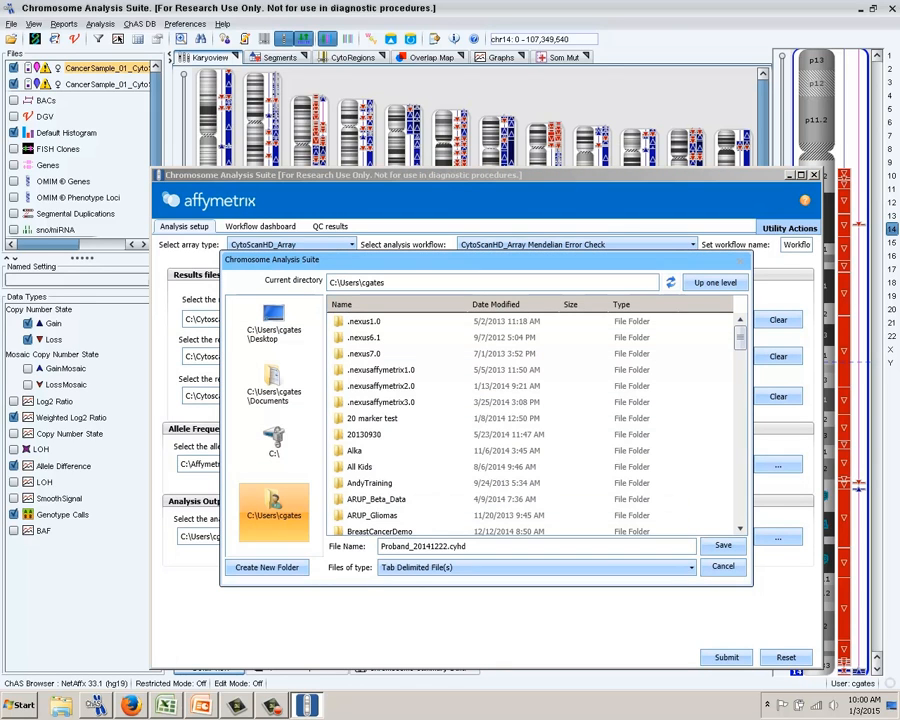
pyautogui.click(274, 442)
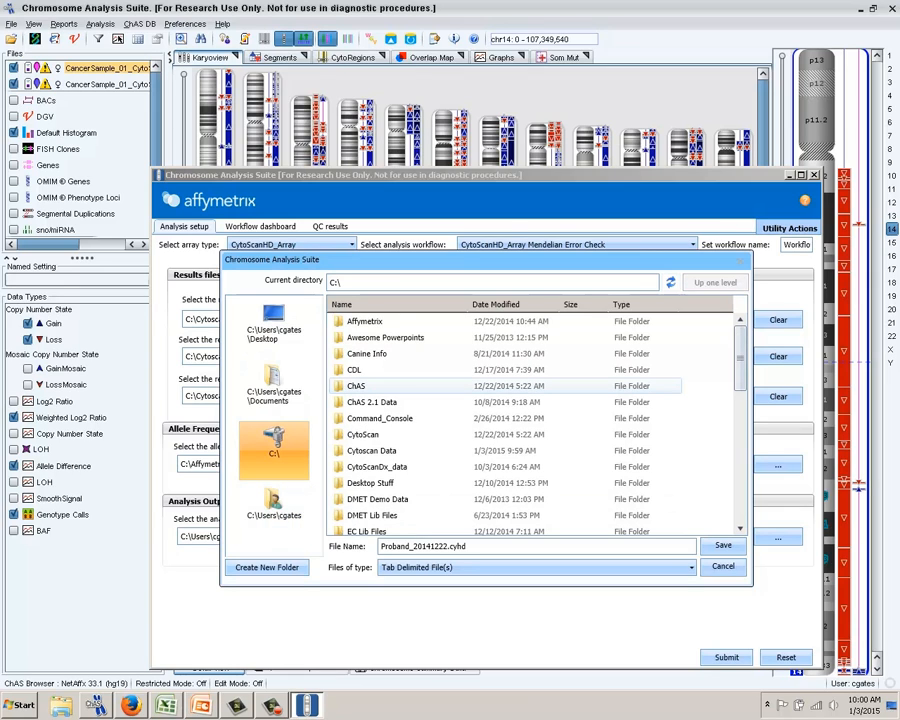
pyautogui.doubleClick(371, 450)
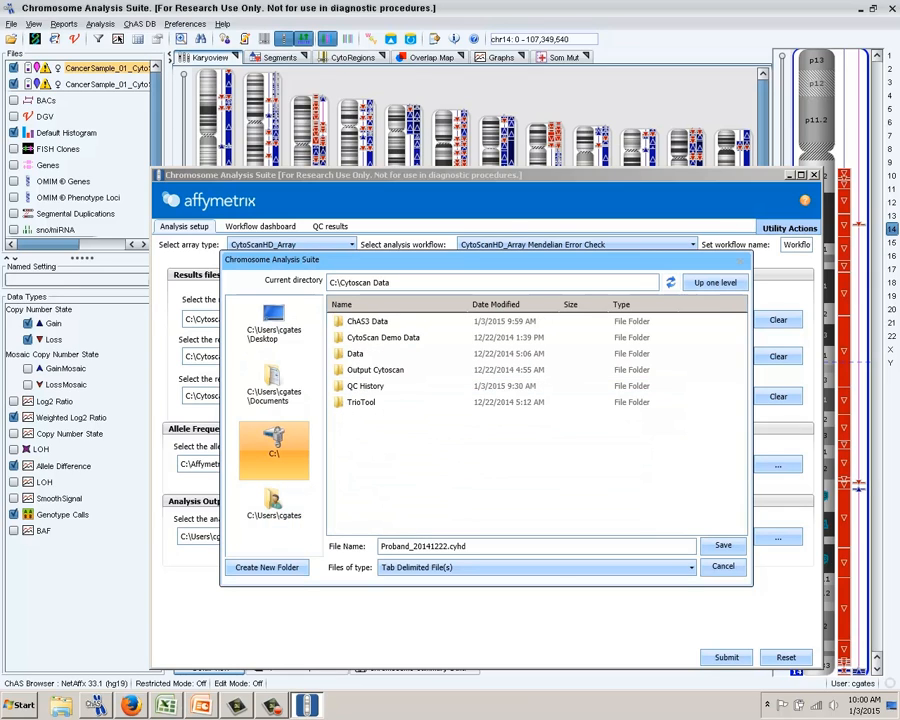
pyautogui.doubleClick(367, 321)
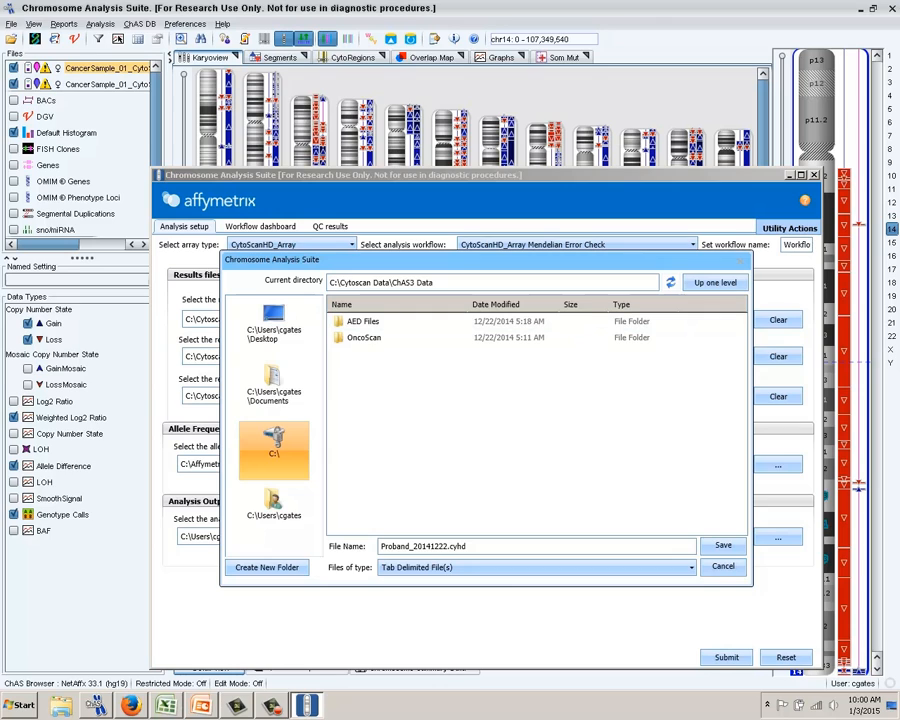
pyautogui.click(722, 545)
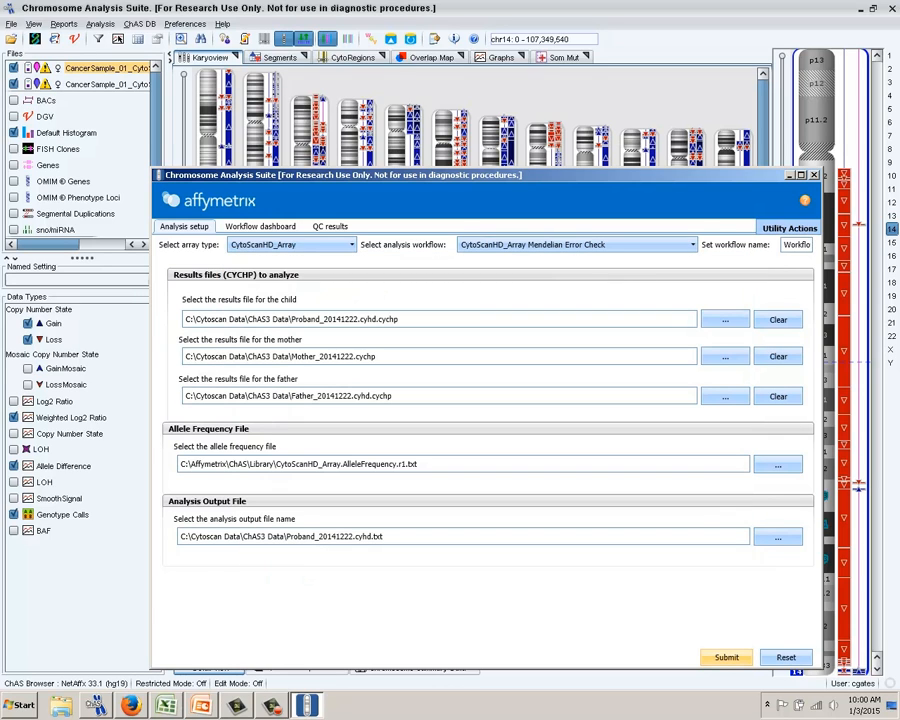
pyautogui.click(726, 657)
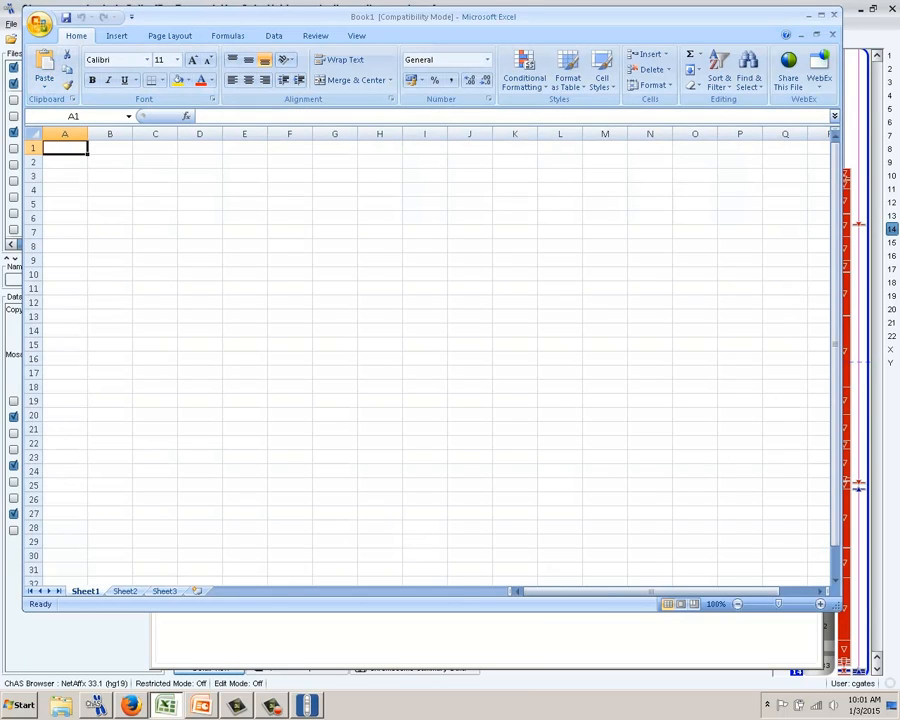
# Step: In Excel, open Proband_20141222.cyhd.txt from Cytoscan Data\ChAS3 Data, importing it as delimited text with the default import settings
pyautogui.click(39, 25)
pyautogui.click(69, 86)
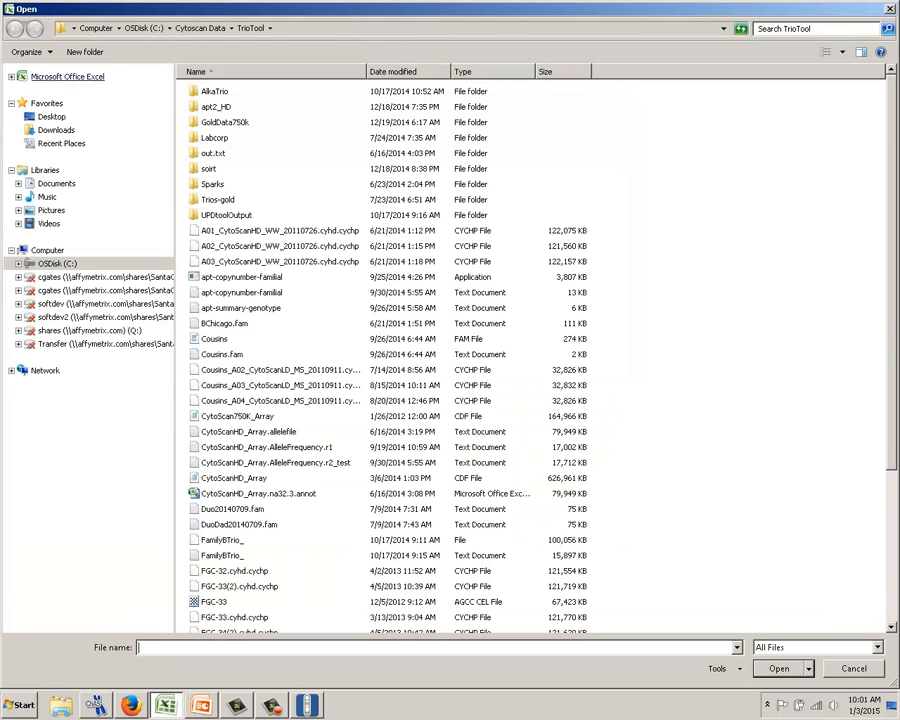
pyautogui.click(200, 28)
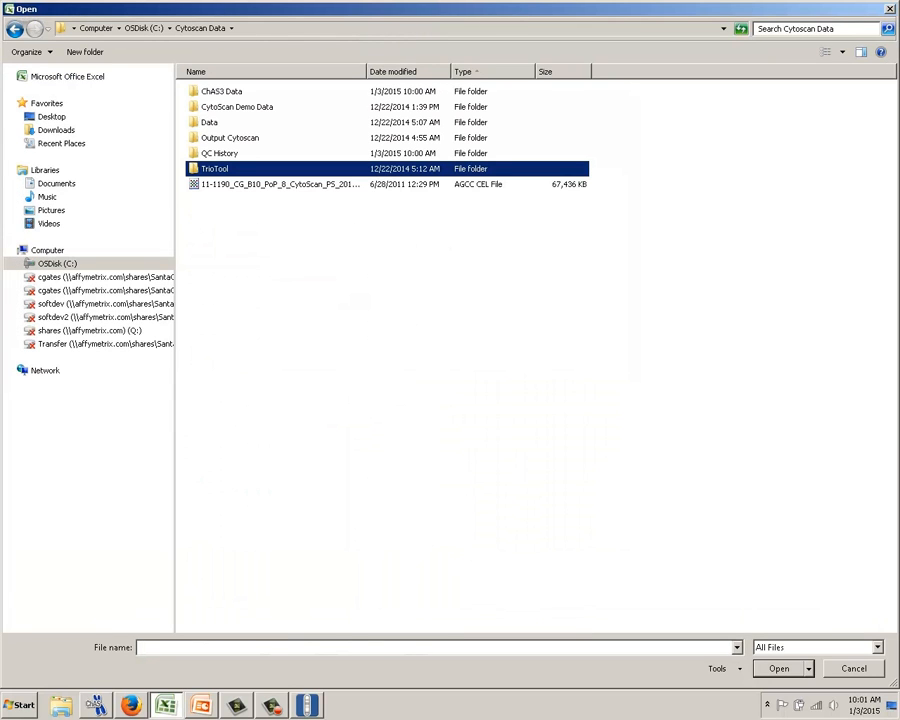
pyautogui.doubleClick(218, 91)
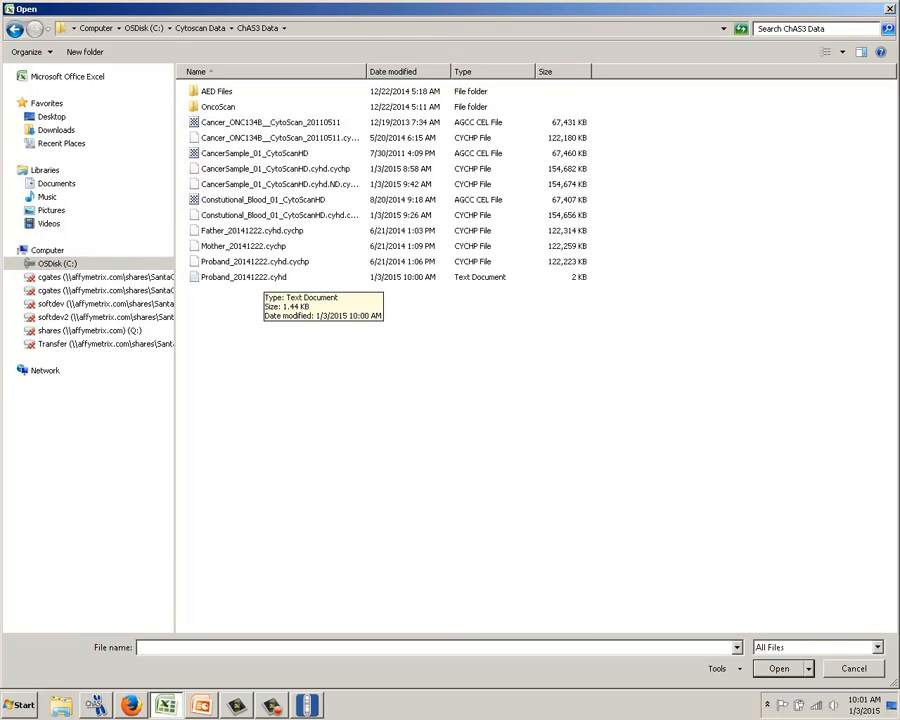
pyautogui.doubleClick(245, 277)
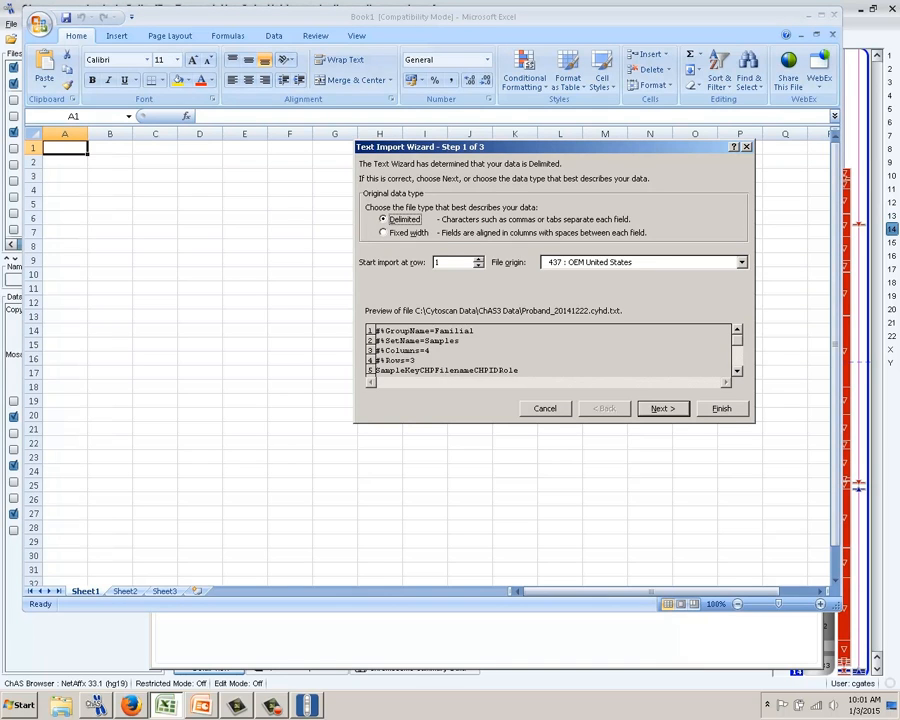
pyautogui.press('Return')
pyautogui.press('Return')
pyautogui.press('Return')
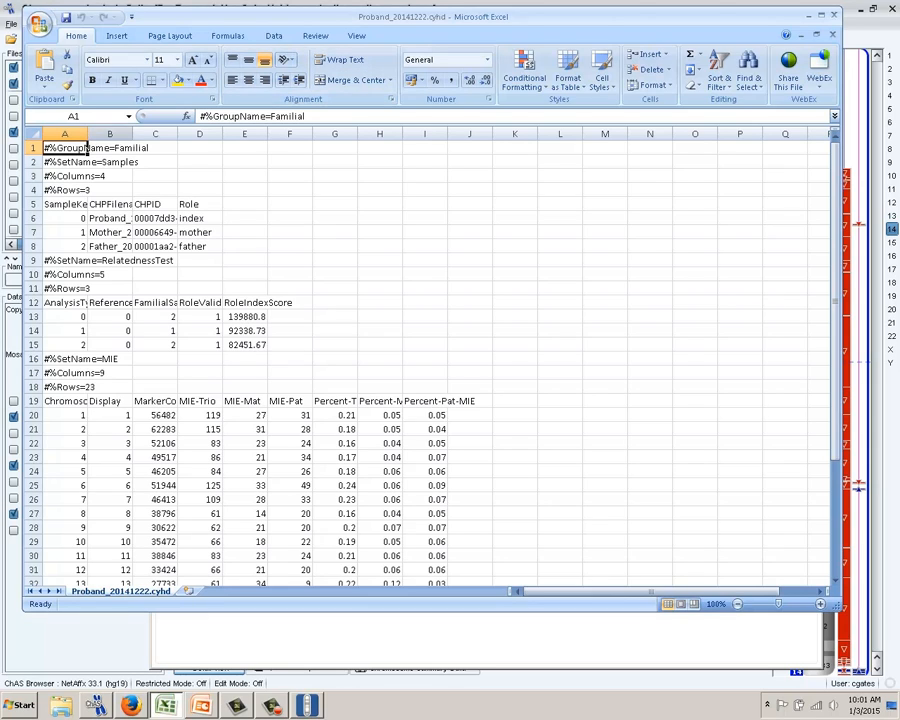
# Step: Widen columns A, B and D of the report and select the three RoleValidity values of the relatedness test
pyautogui.moveTo(87, 133); pyautogui.dragTo(214, 133)
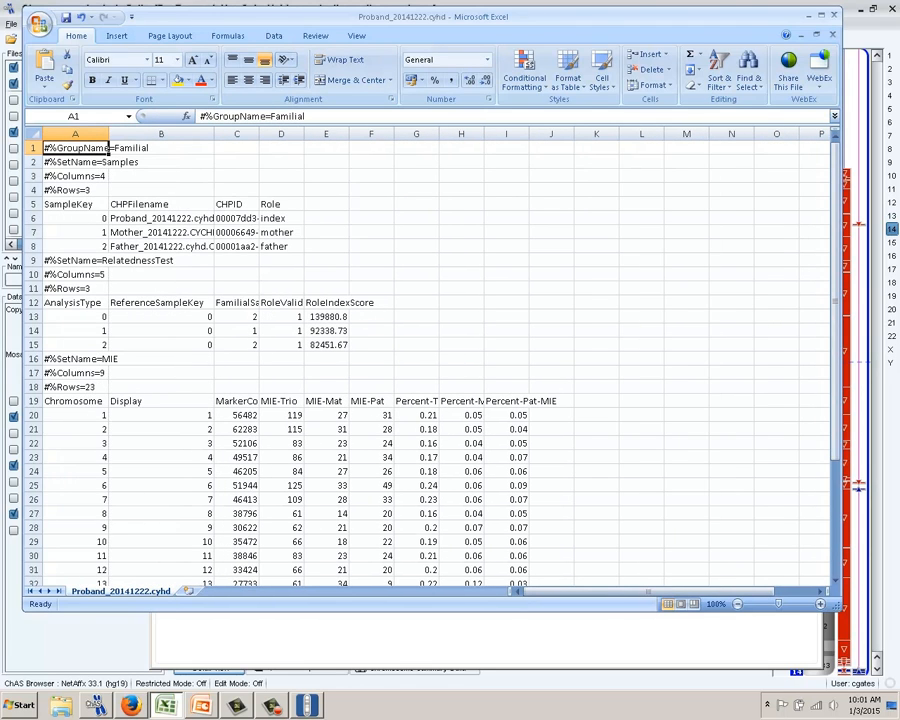
pyautogui.click(76, 218)
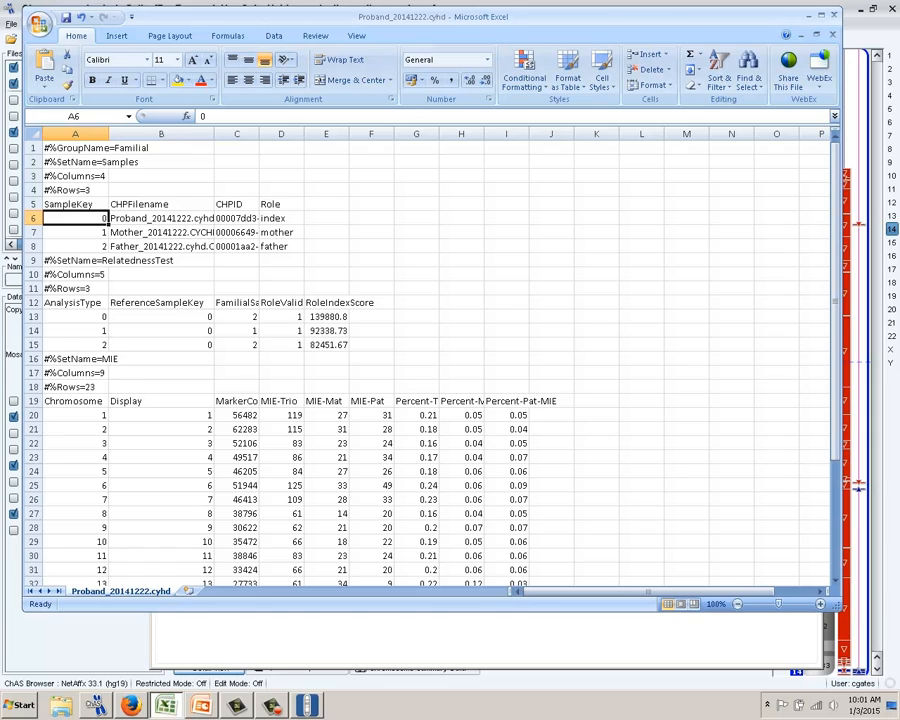
pyautogui.moveTo(304, 134); pyautogui.dragTo(325, 134)
pyautogui.moveTo(298, 317); pyautogui.dragTo(298, 345)
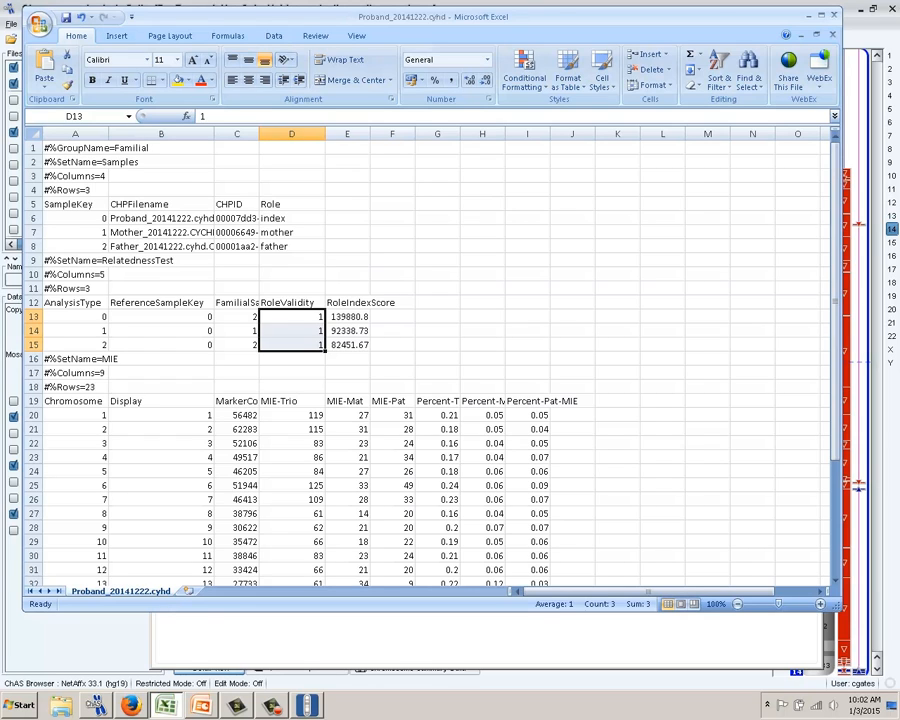
# Step: Review chromosome 1's trio error and marker counts in the MIE table, and widen the Percent-Trio-MIE and Percent-Mat-MIE columns
pyautogui.scroll(-3, 430, 360)
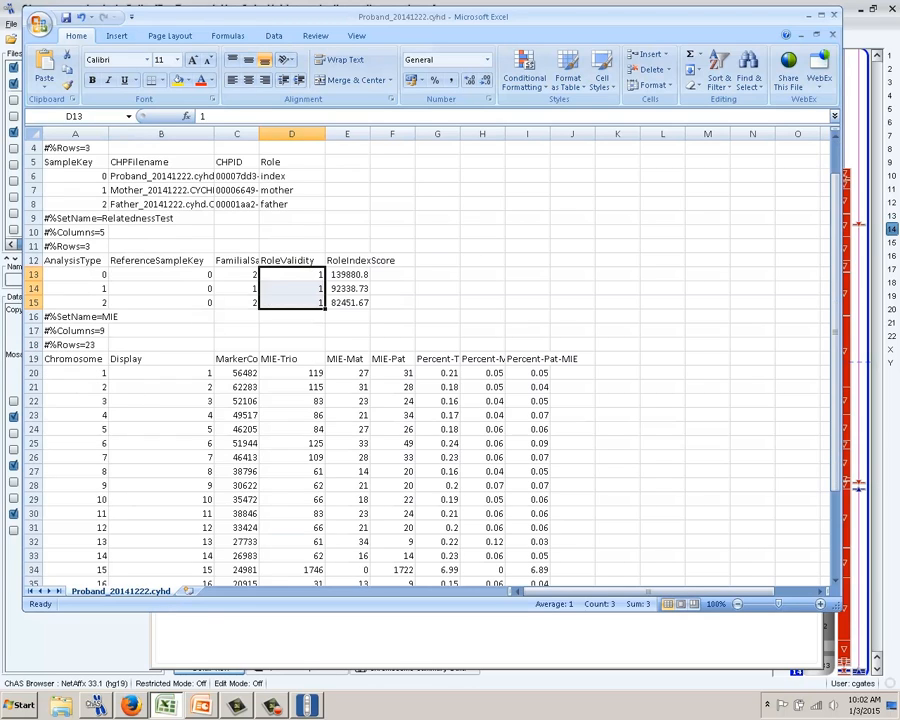
pyautogui.scroll(-1, 430, 360)
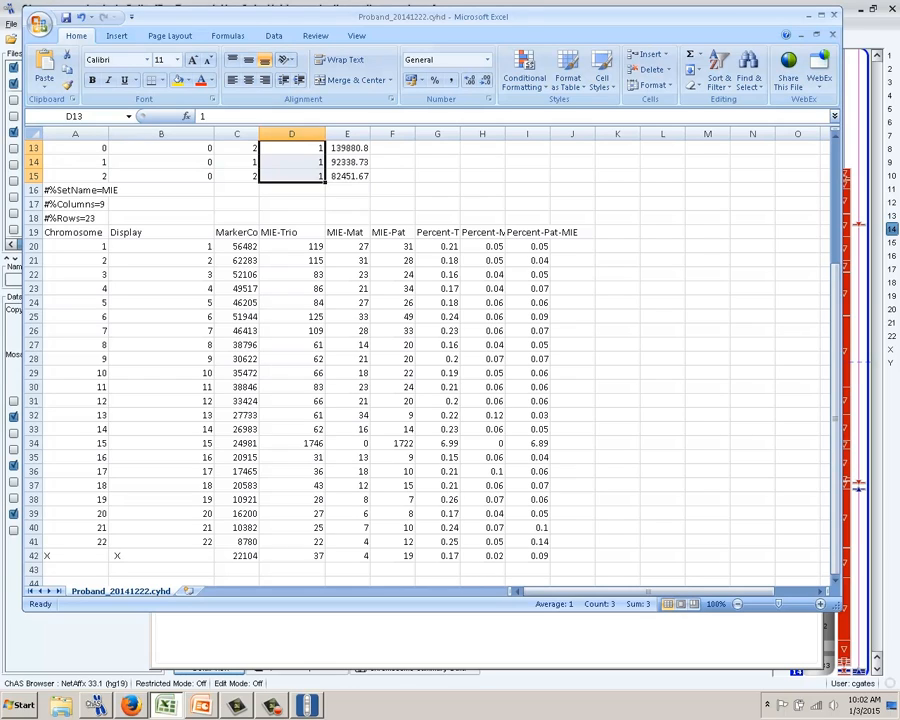
pyautogui.click(292, 247)
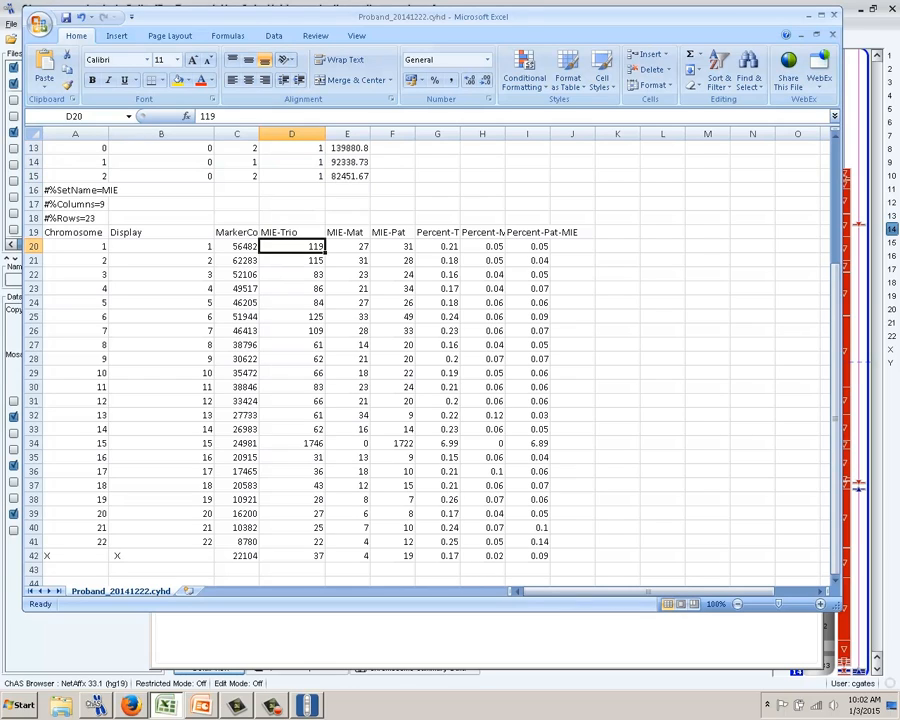
pyautogui.click(237, 247)
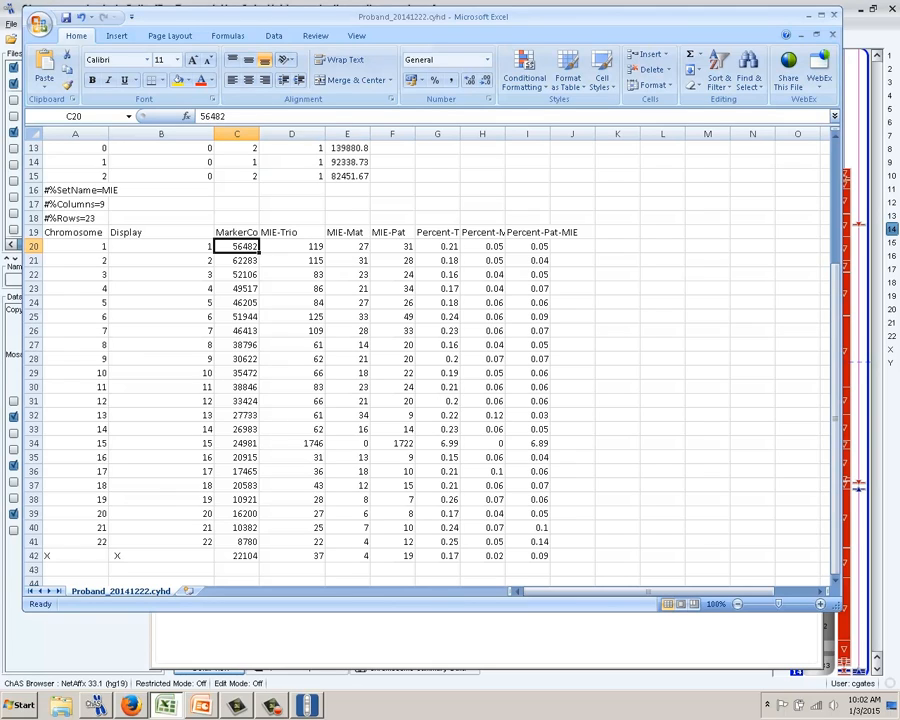
pyautogui.moveTo(437, 134); pyautogui.dragTo(527, 134)
pyautogui.moveTo(460, 134); pyautogui.dragTo(503, 134)
pyautogui.click(449, 232)
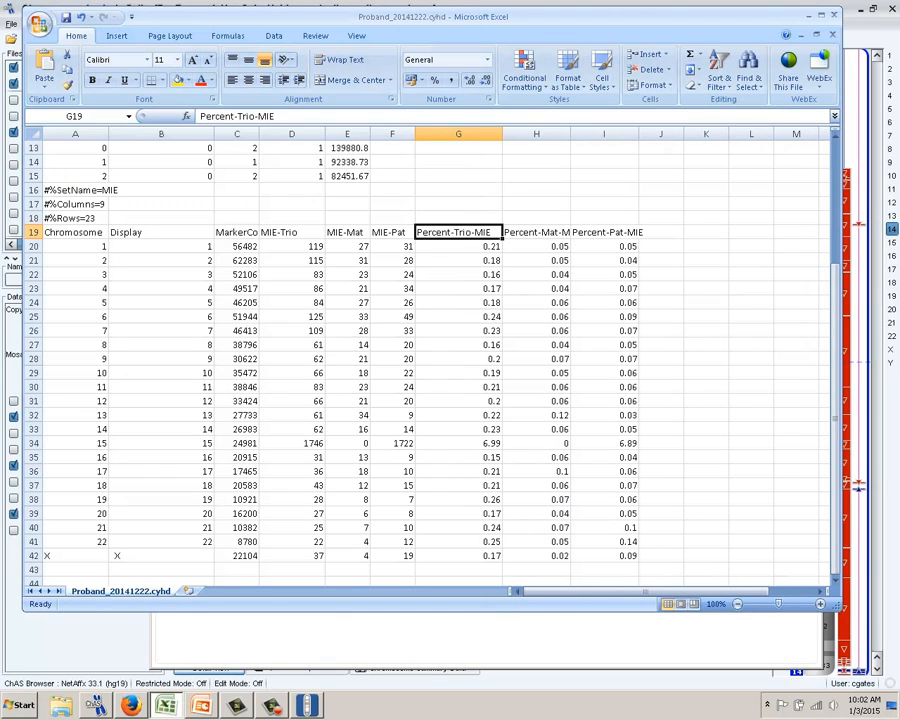
pyautogui.click(532, 232)
pyautogui.doubleClick(617, 232)
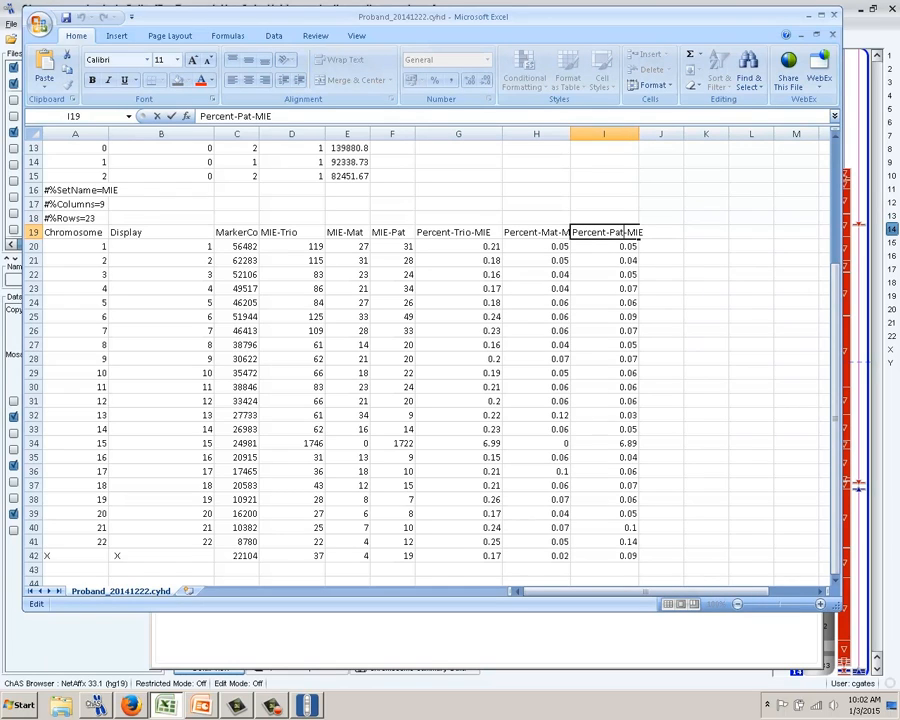
# Step: Examine the trio, maternal and paternal MIE percentages of chromosome 15 against the other chromosomes
pyautogui.click(459, 247)
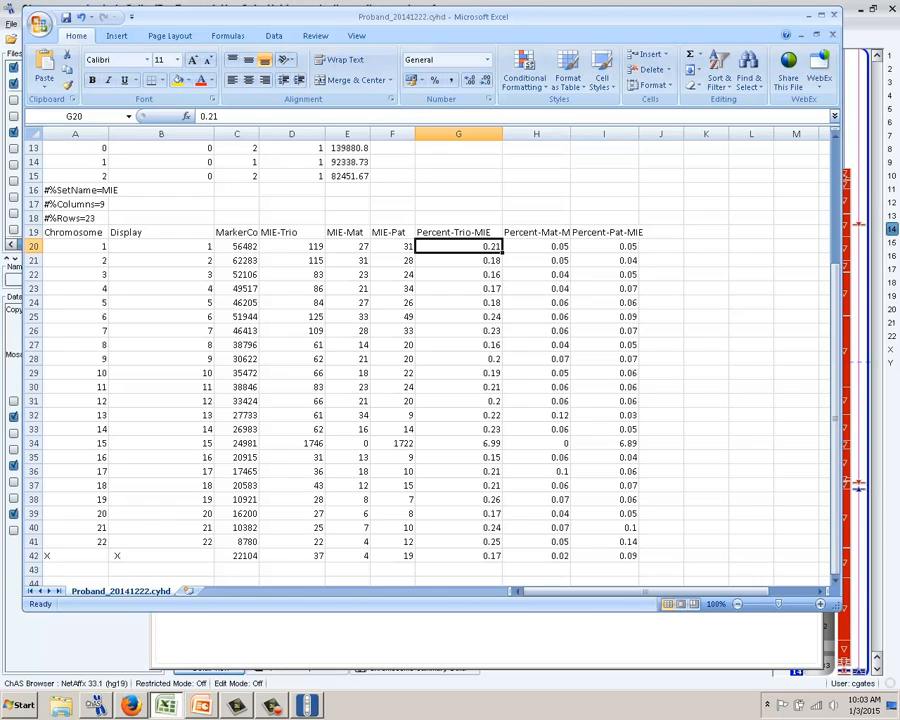
pyautogui.moveTo(458, 246); pyautogui.dragTo(458, 401)
pyautogui.click(34, 443)
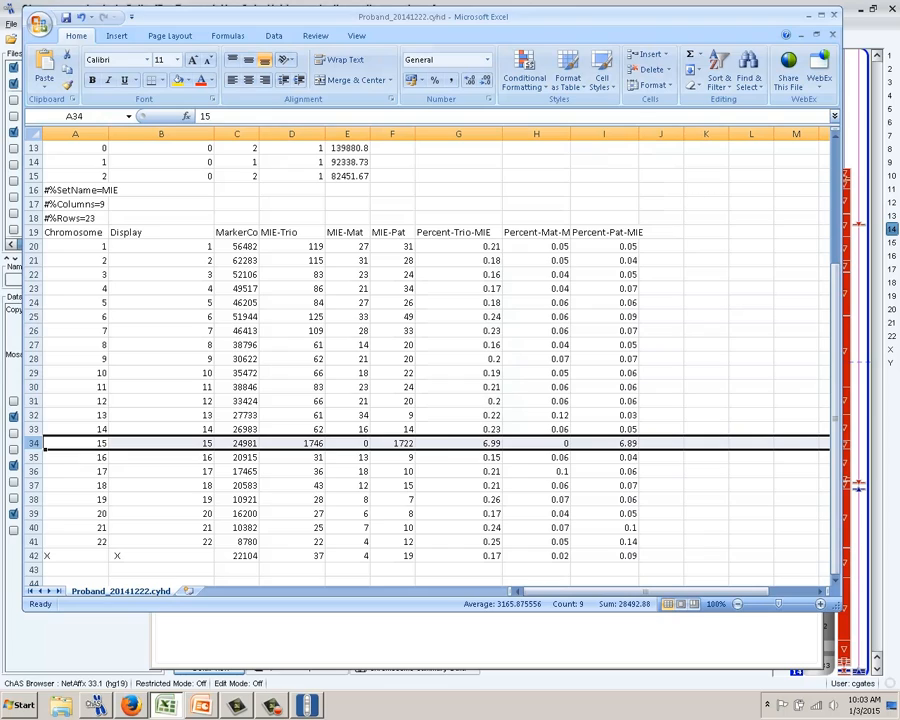
pyautogui.click(459, 443)
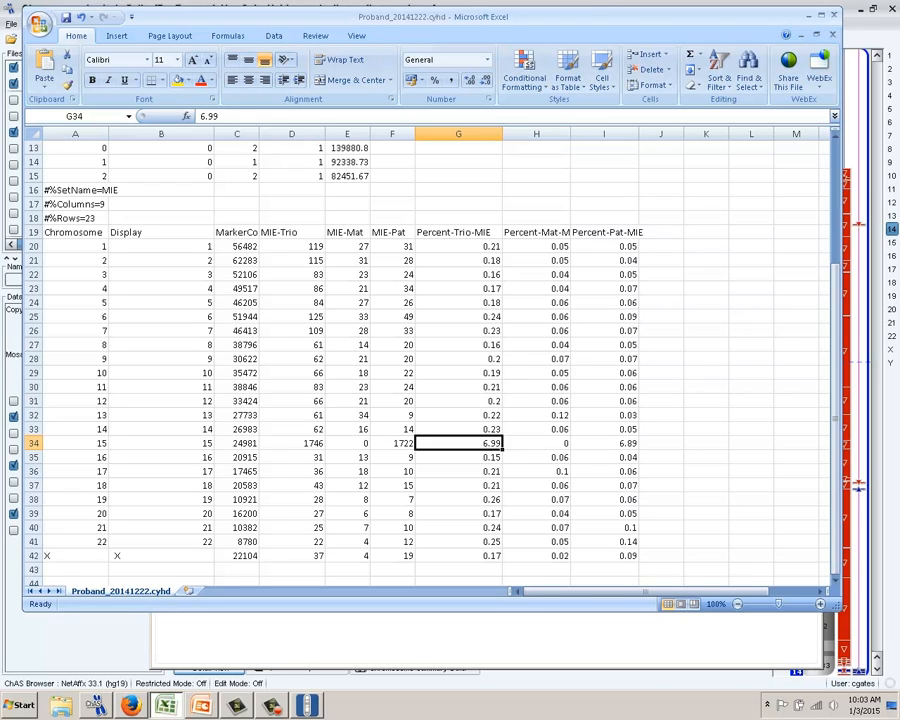
pyautogui.press('Right')
pyautogui.press('Right')
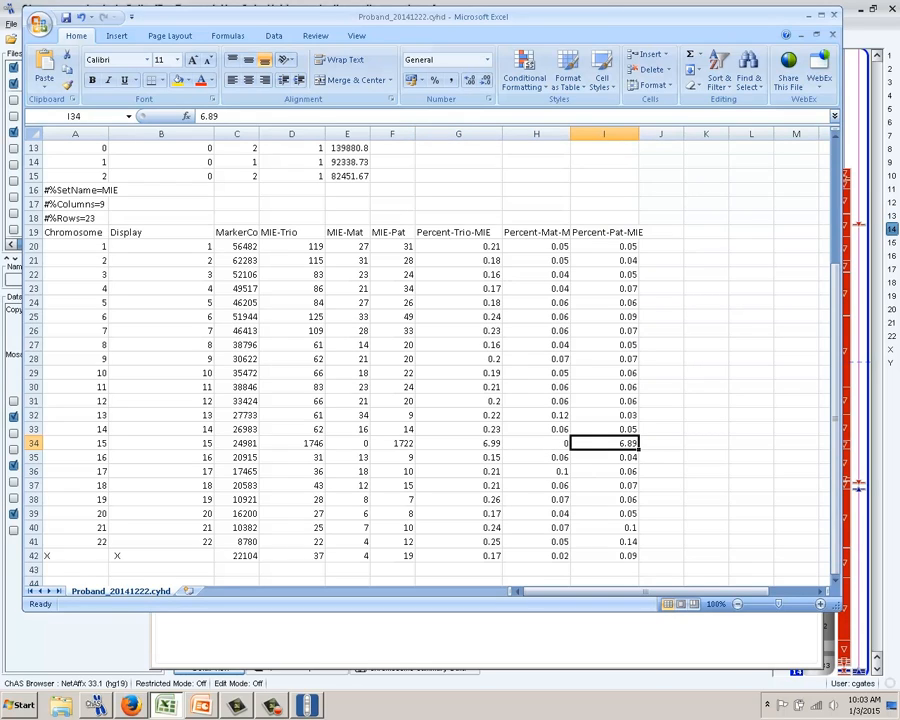
pyautogui.press('Left')
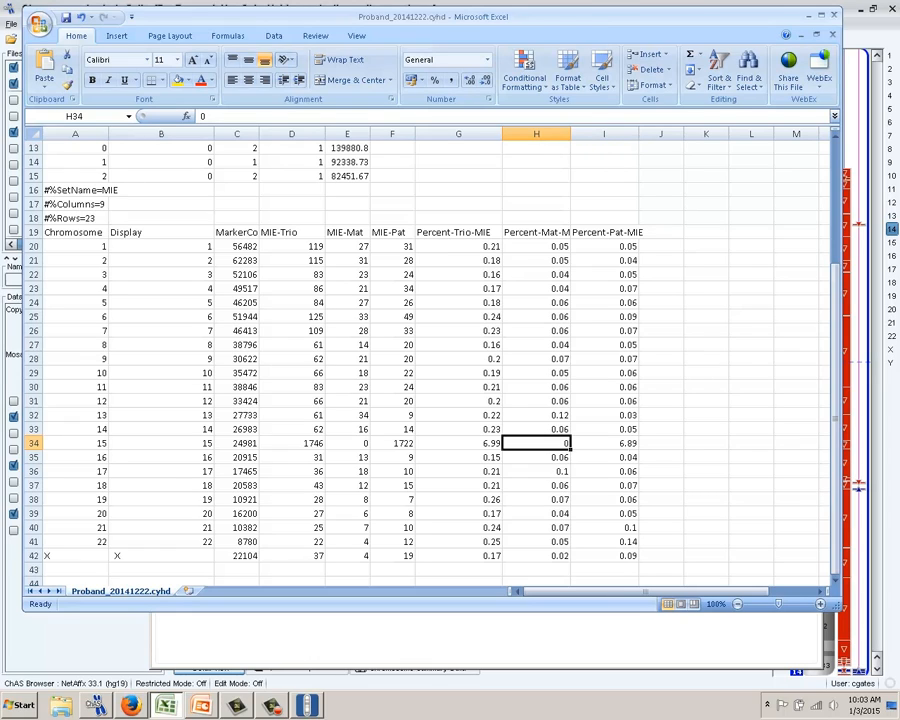
pyautogui.click(604, 443)
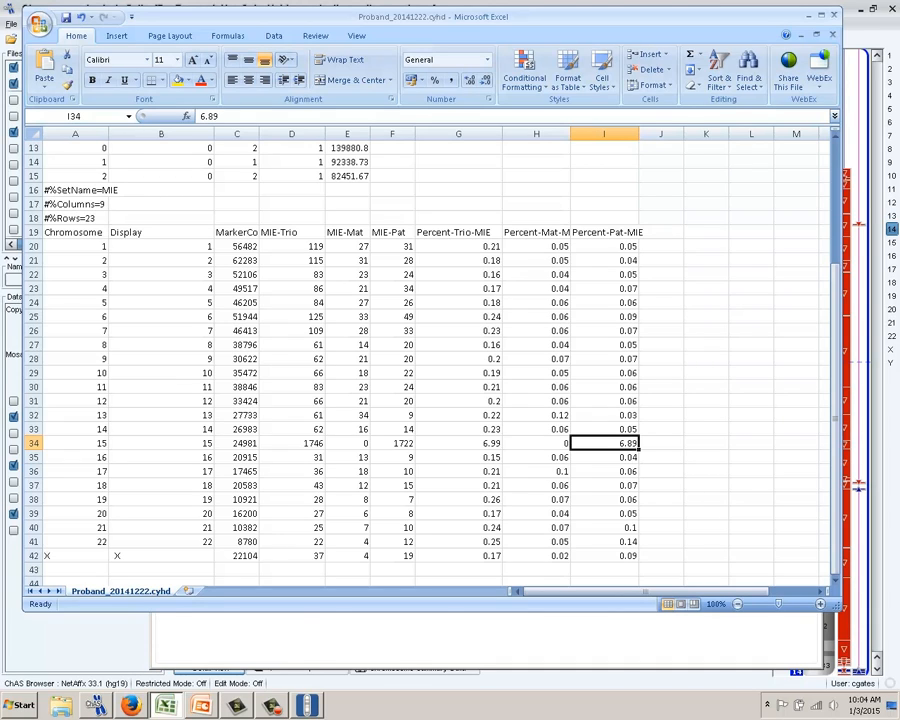
# Step: Minimize the Excel report, switch back to Chromosome Analysis Suite, and reposition and enlarge its workflow window
pyautogui.click(809, 16)
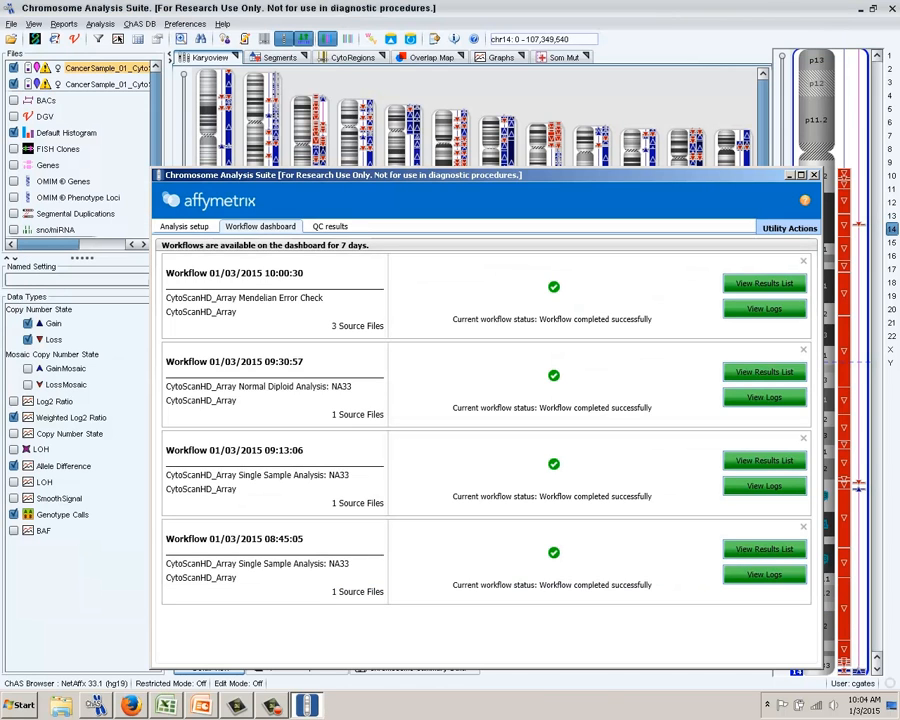
pyautogui.moveTo(487, 175); pyautogui.dragTo(403, 65)
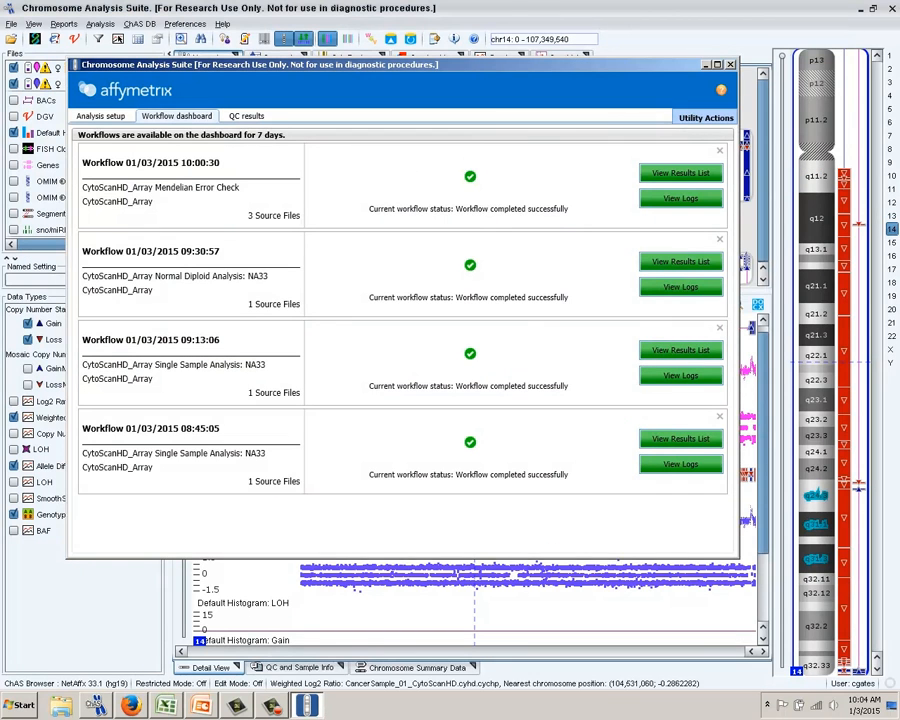
pyautogui.moveTo(738, 558); pyautogui.dragTo(819, 618)
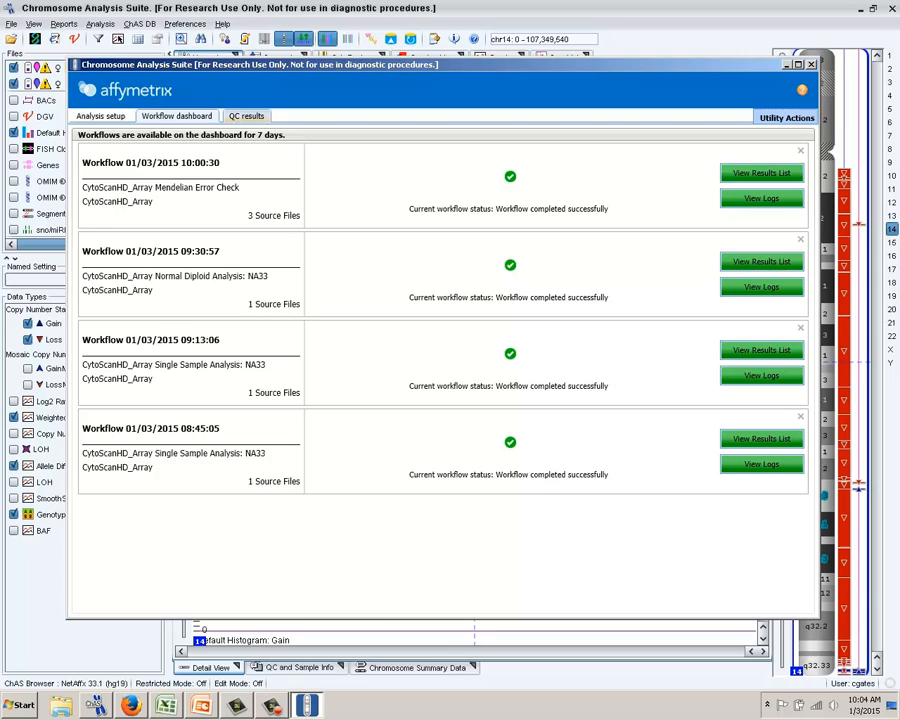
# Step: In the analysis setup, set the array type to OncoScan and the analysis workflow to Ref103 Analysis NA33
pyautogui.click(101, 116)
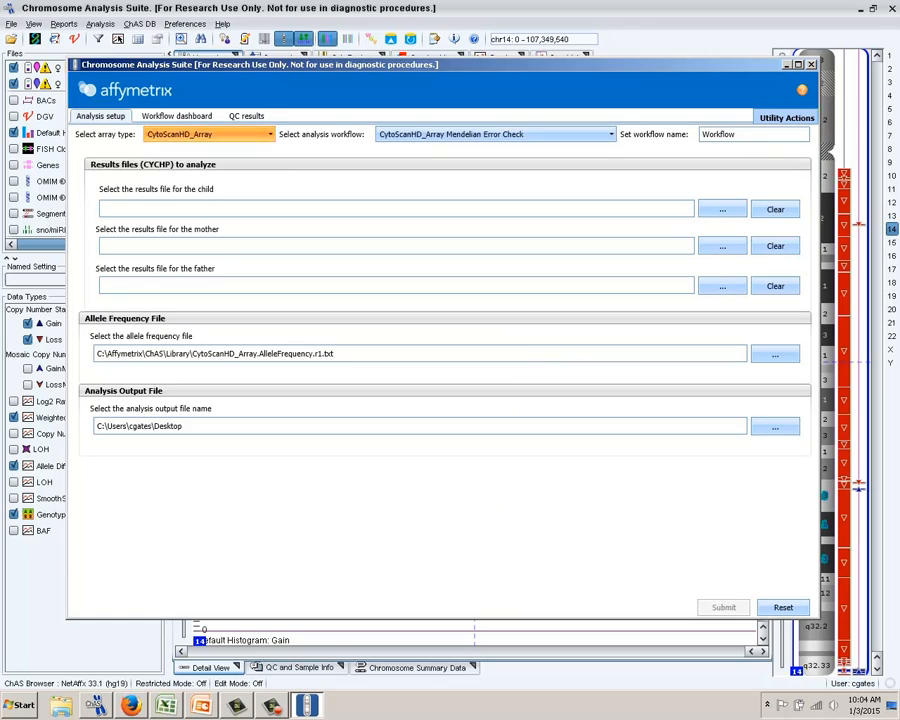
pyautogui.click(210, 134)
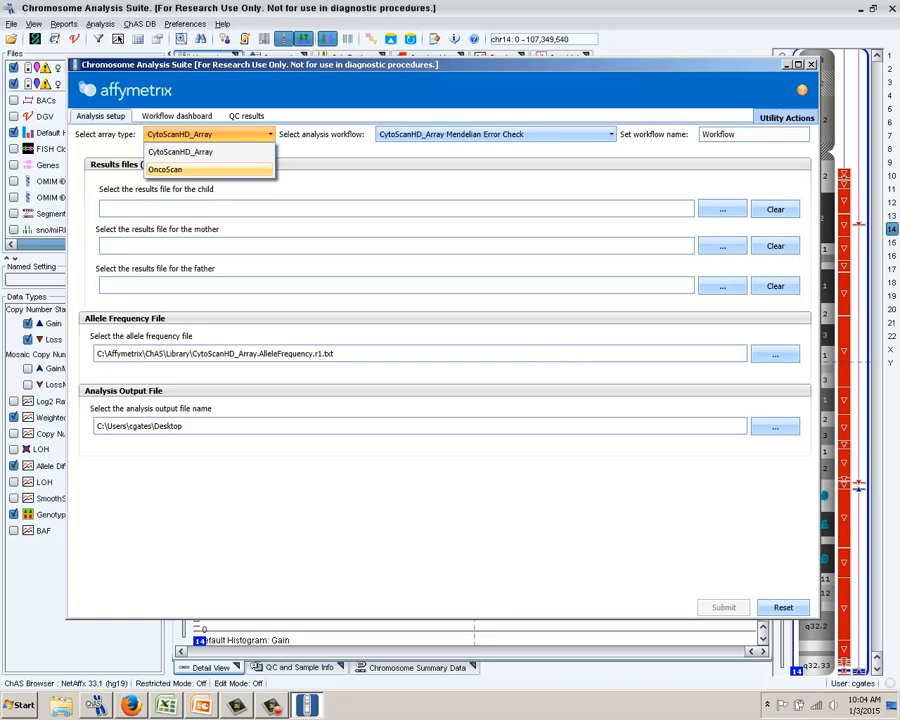
pyautogui.click(187, 169)
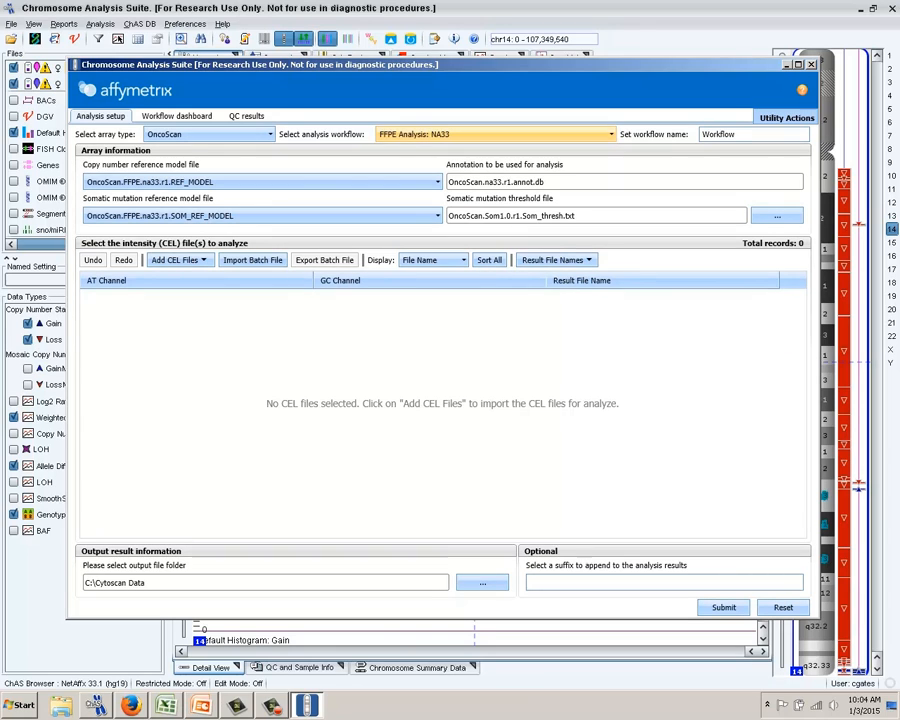
pyautogui.click(495, 134)
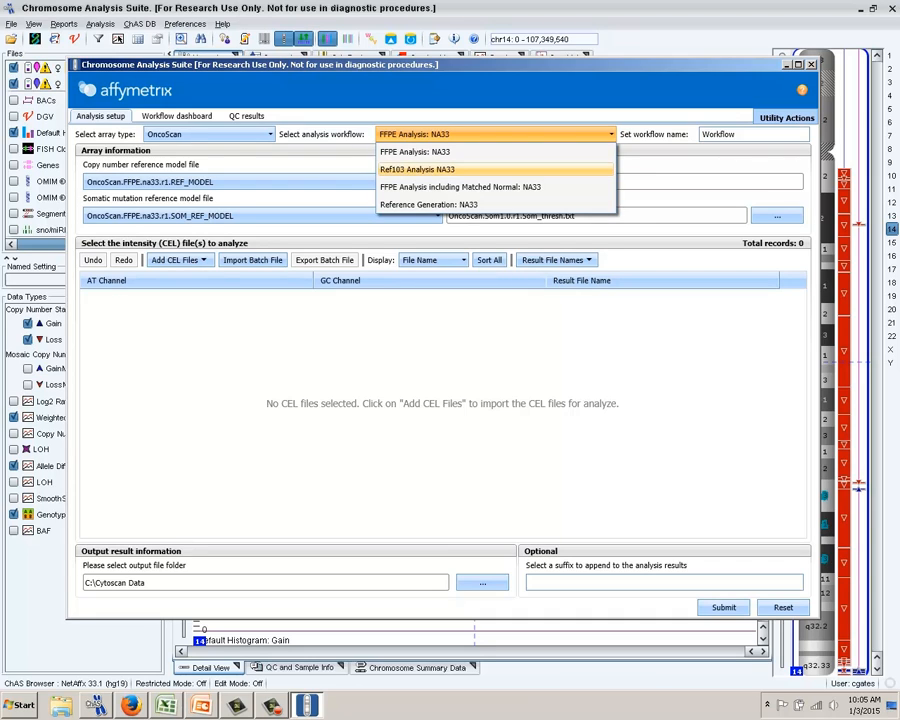
pyautogui.click(418, 170)
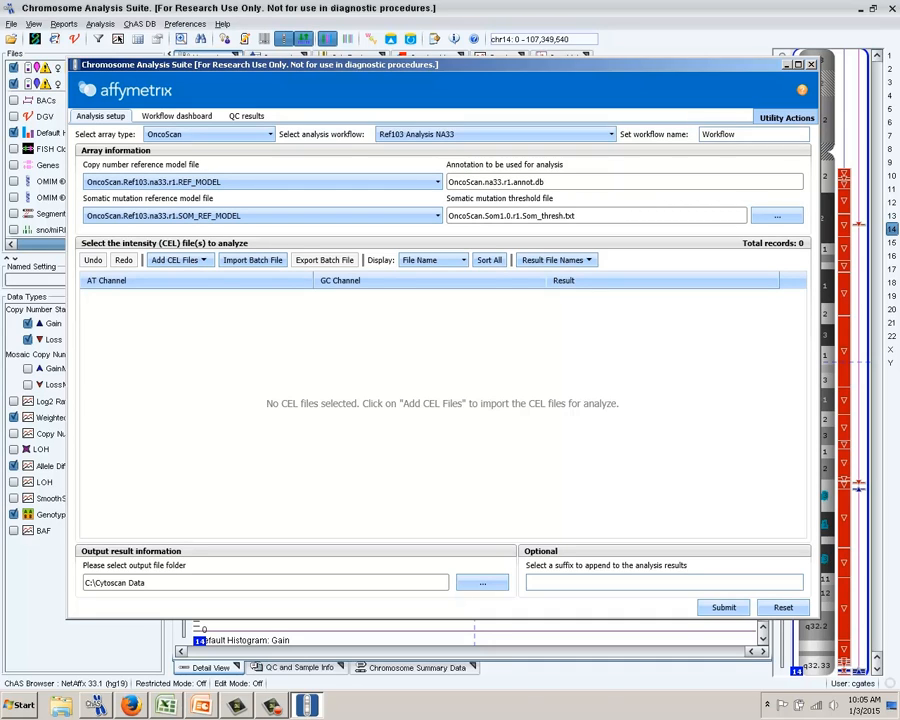
# Step: Set the analysis workflow to FFPE Analysis: NA33 with the OncoScan.FFPE.na33.r1.REF_MODEL copy number reference model
pyautogui.click(611, 134)
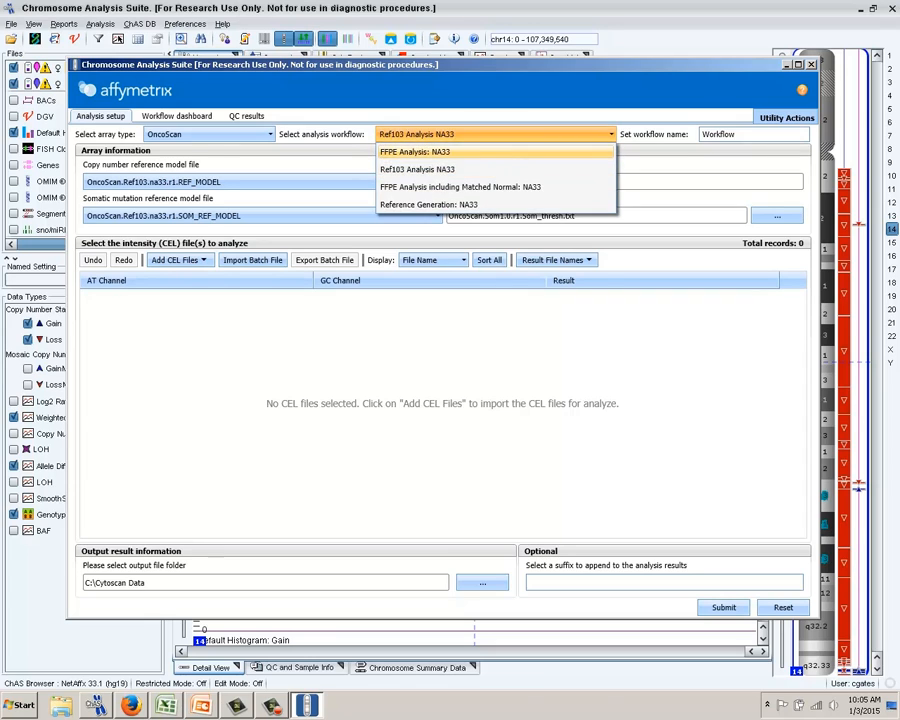
pyautogui.click(611, 134)
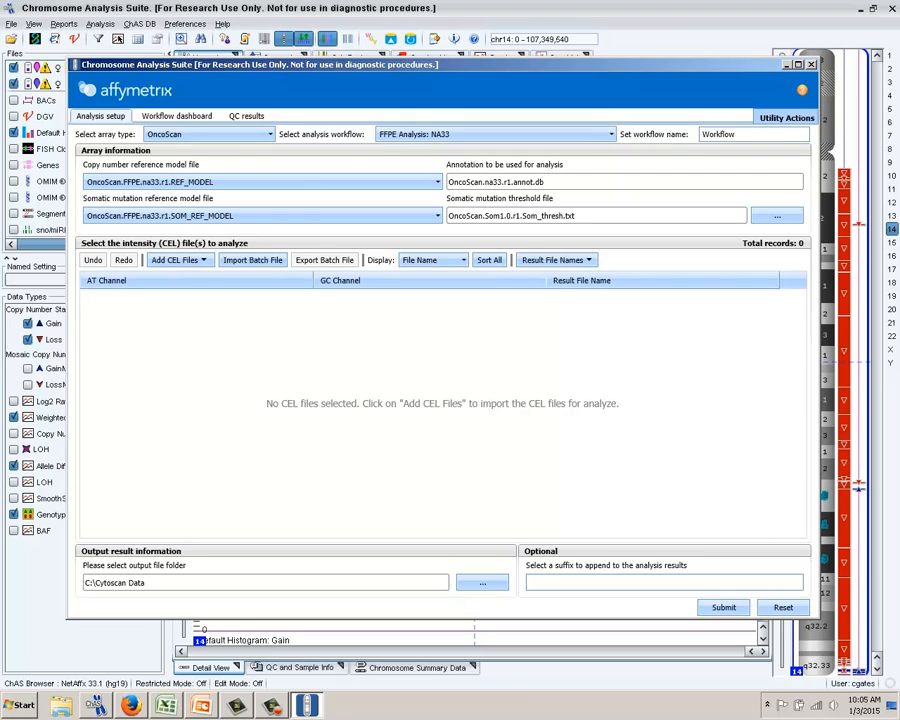
pyautogui.click(437, 182)
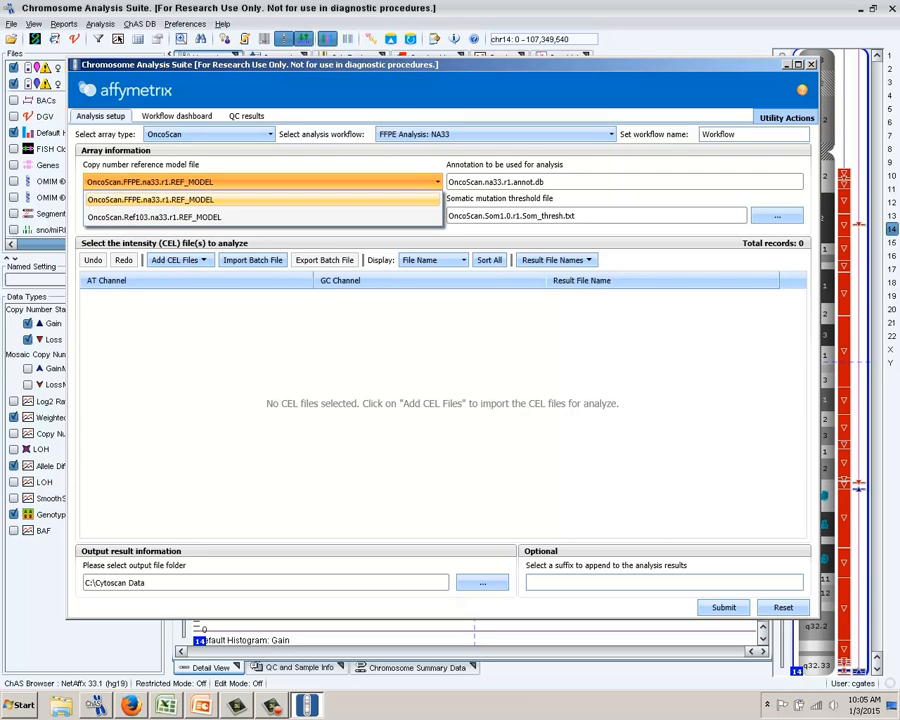
pyautogui.press('Return')
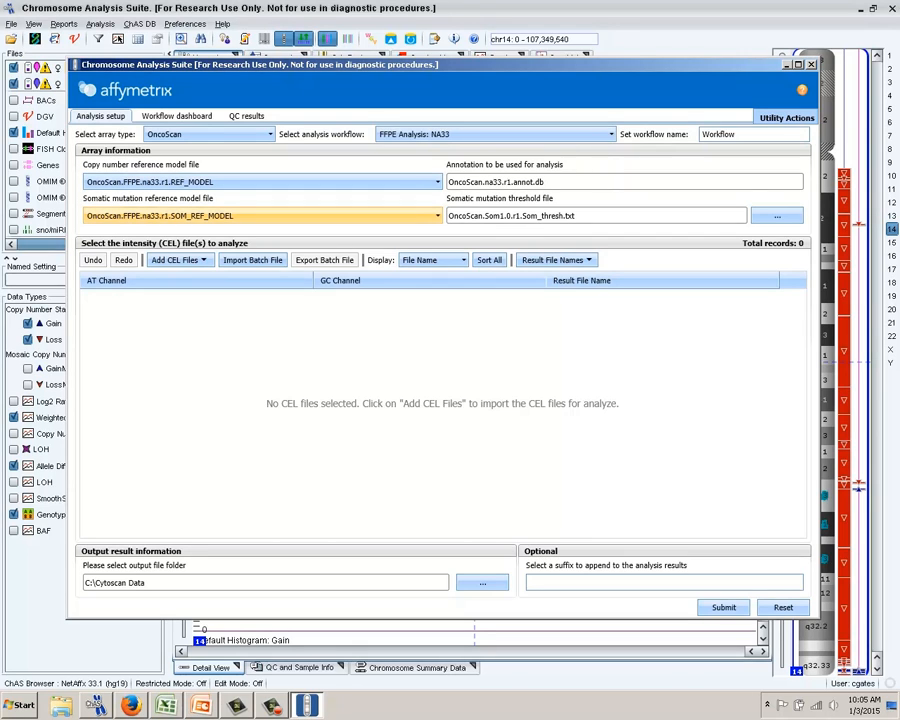
# Step: Choose OncoScan.Som1.0.r1.Som_thresh.txt from the ChAS library folder as the somatic mutation threshold file
pyautogui.click(777, 216)
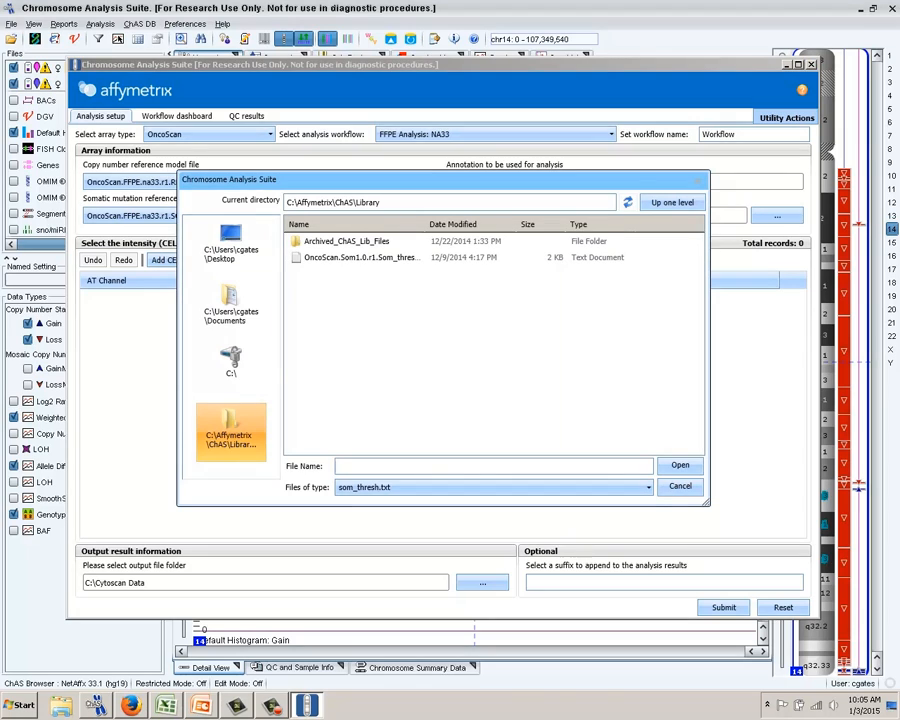
pyautogui.click(360, 257)
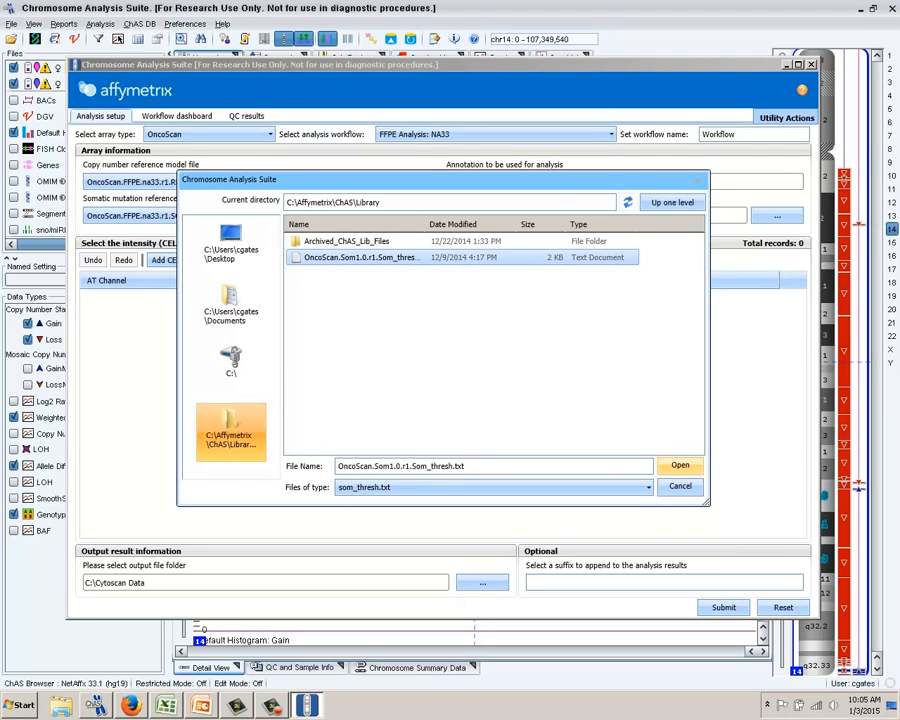
pyautogui.press('Return')
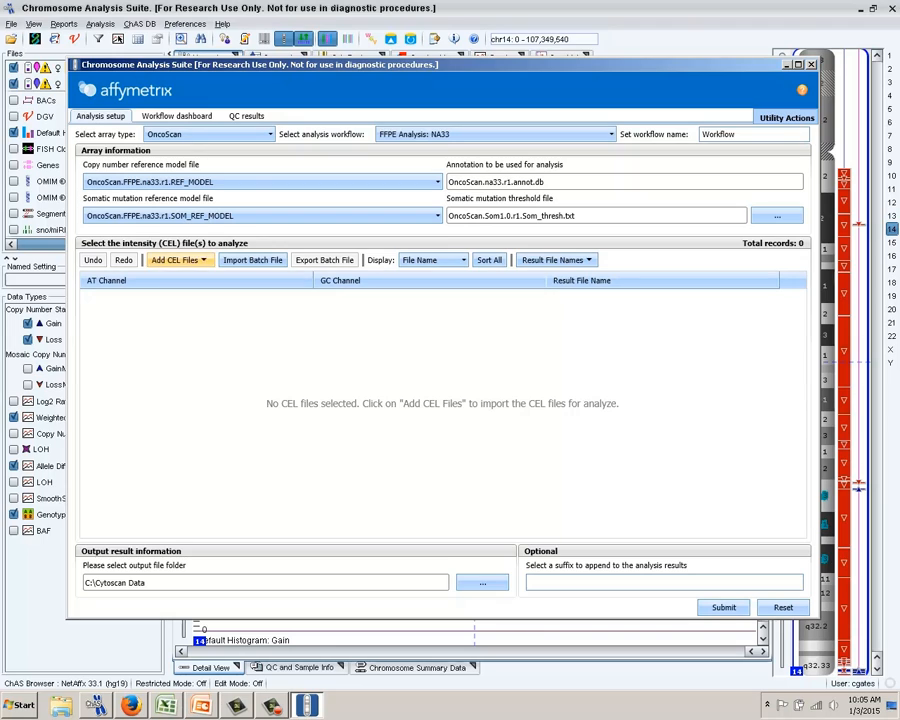
# Step: Add Colon_A_sample05.CEL and Sample01_Liver_A.CEL from C:\Cytoscan Data\ChAS3 Data\OncoScan as the AT channel files
pyautogui.click(178, 260)
pyautogui.click(188, 274)
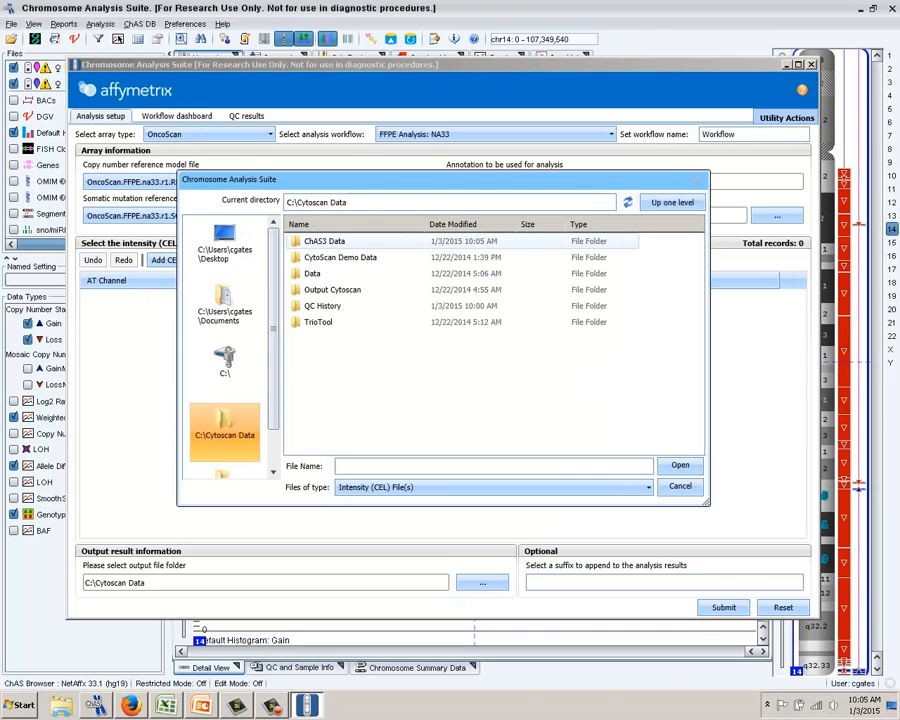
pyautogui.doubleClick(324, 241)
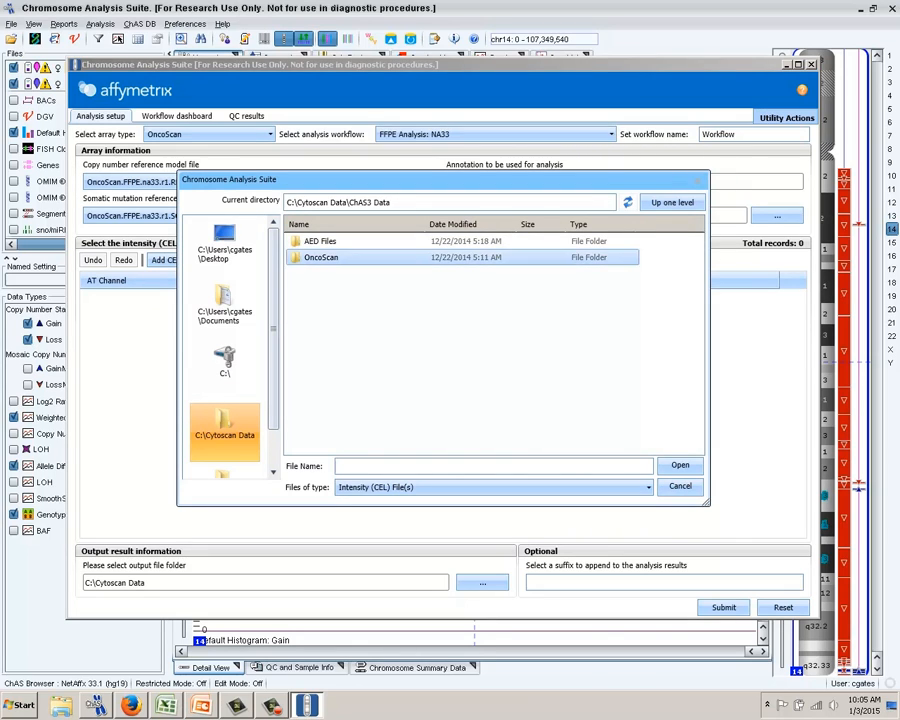
pyautogui.doubleClick(321, 257)
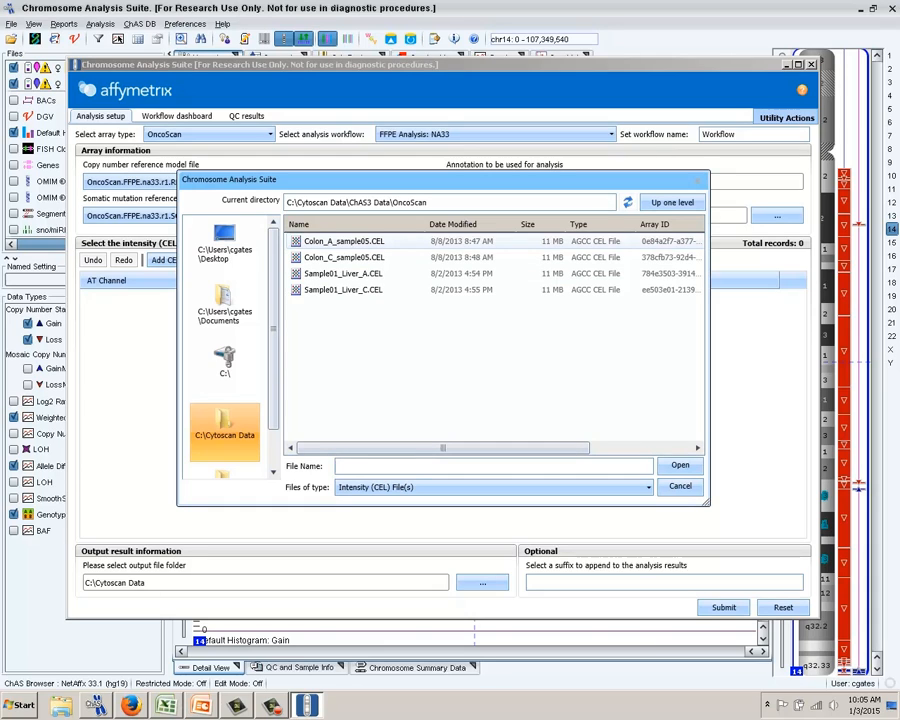
pyautogui.click(344, 241)
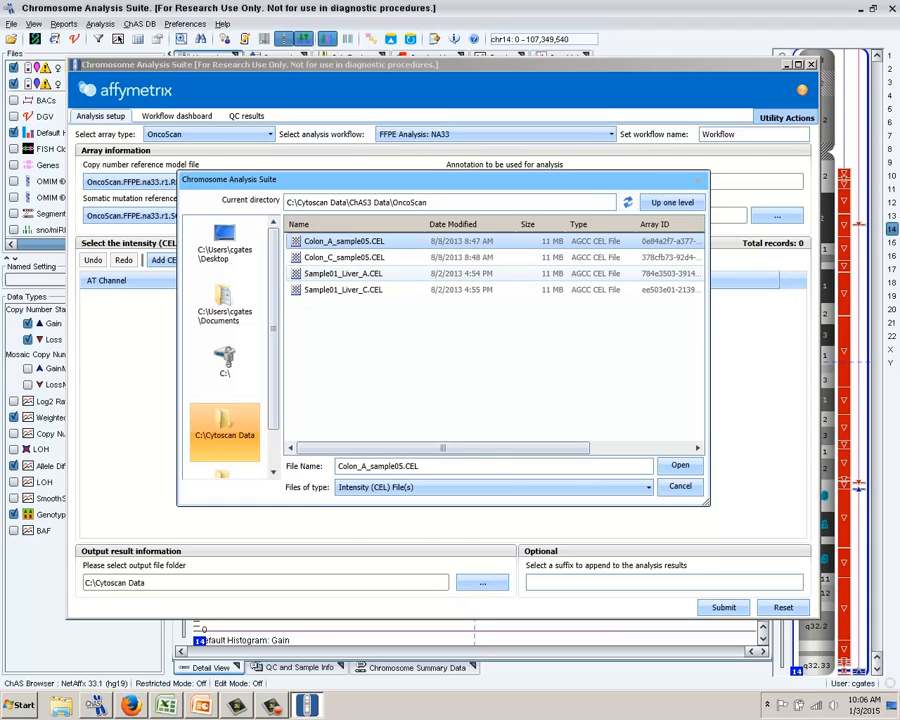
pyautogui.keyDown('ctrl'); pyautogui.click(344, 274); pyautogui.keyUp('ctrl')
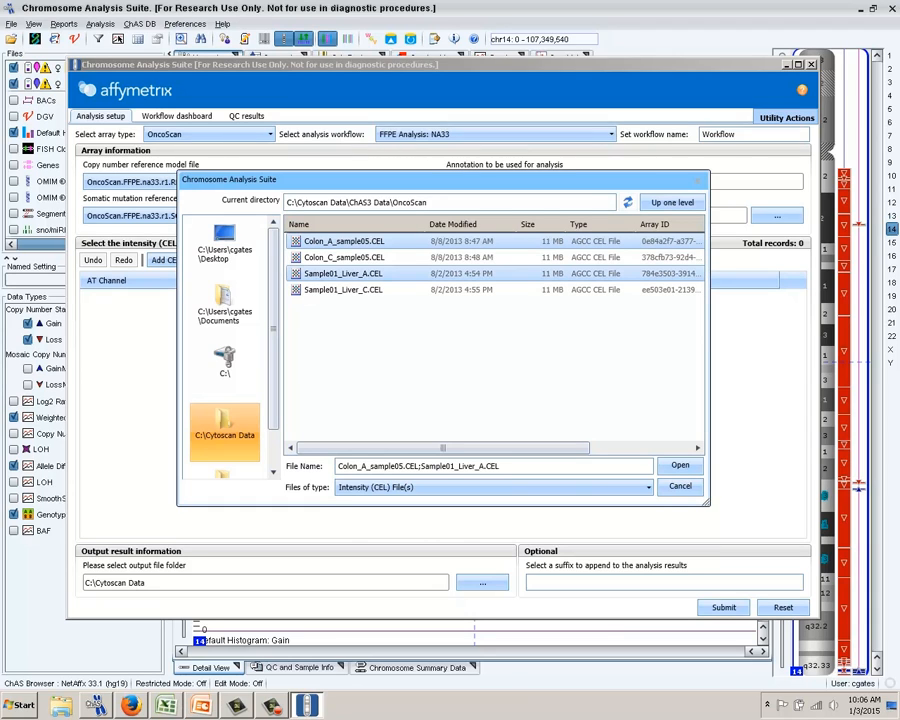
pyautogui.click(680, 465)
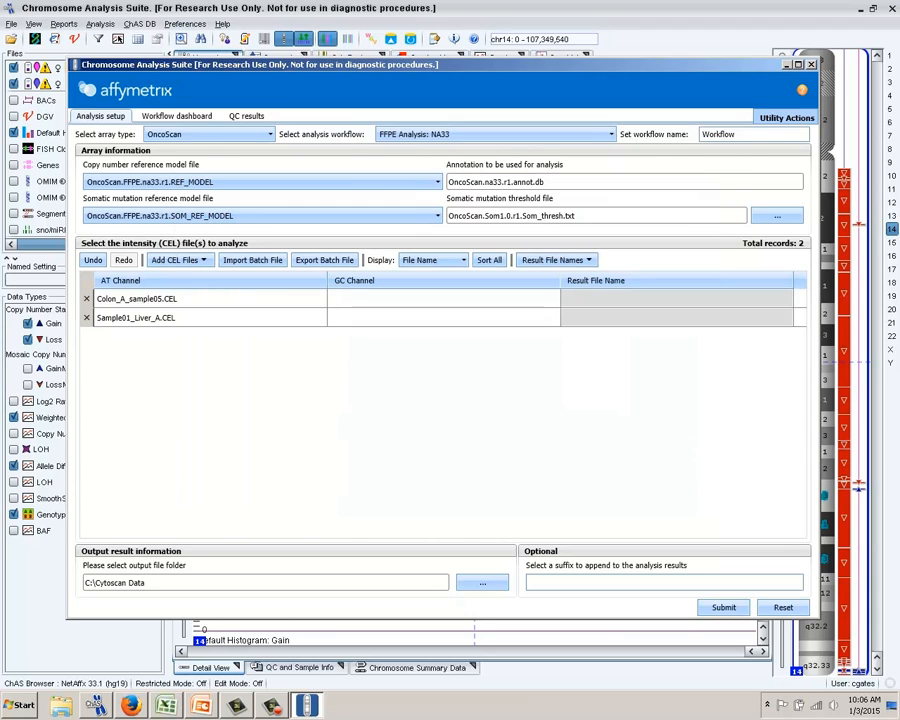
# Step: Add Colon_C_sample05.CEL and Sample01_Liver_C.CEL as the GC channel files
pyautogui.click(178, 260)
pyautogui.click(170, 274)
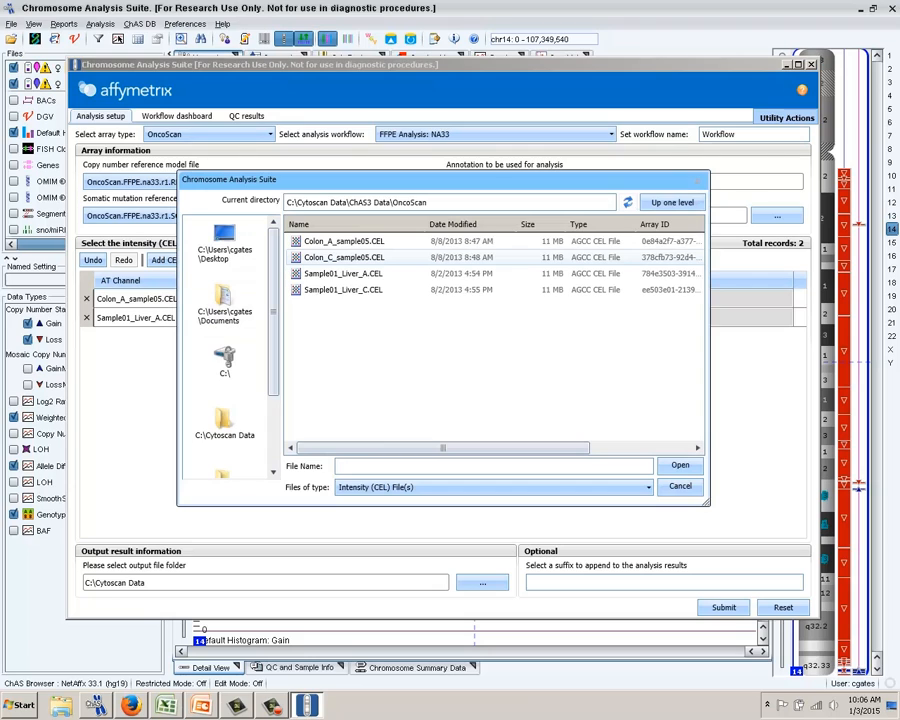
pyautogui.click(344, 257)
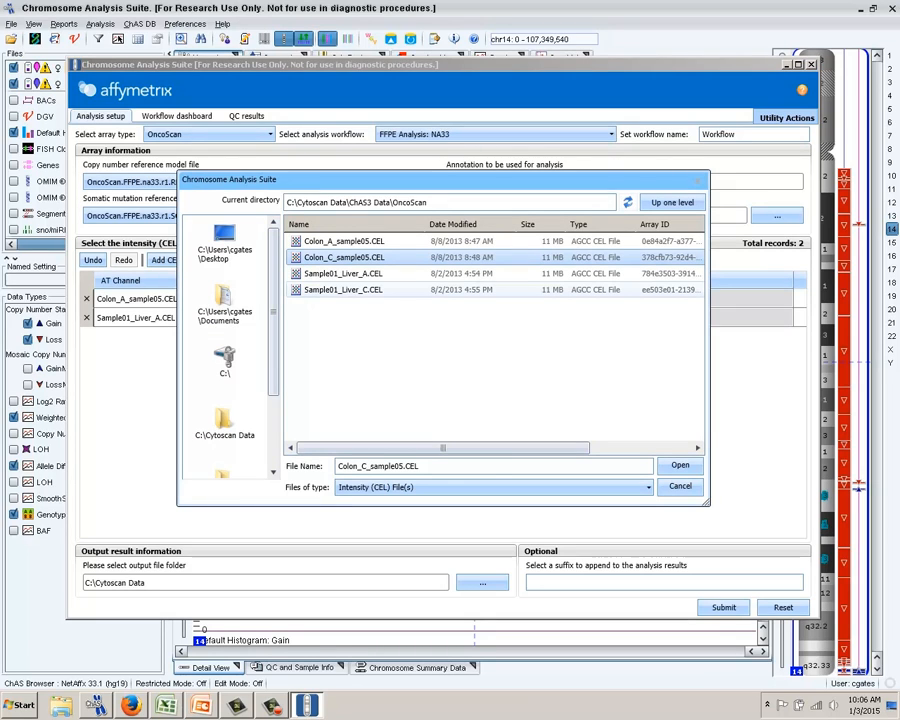
pyautogui.keyDown('ctrl'); pyautogui.click(343, 289); pyautogui.keyUp('ctrl')
pyautogui.click(680, 465)
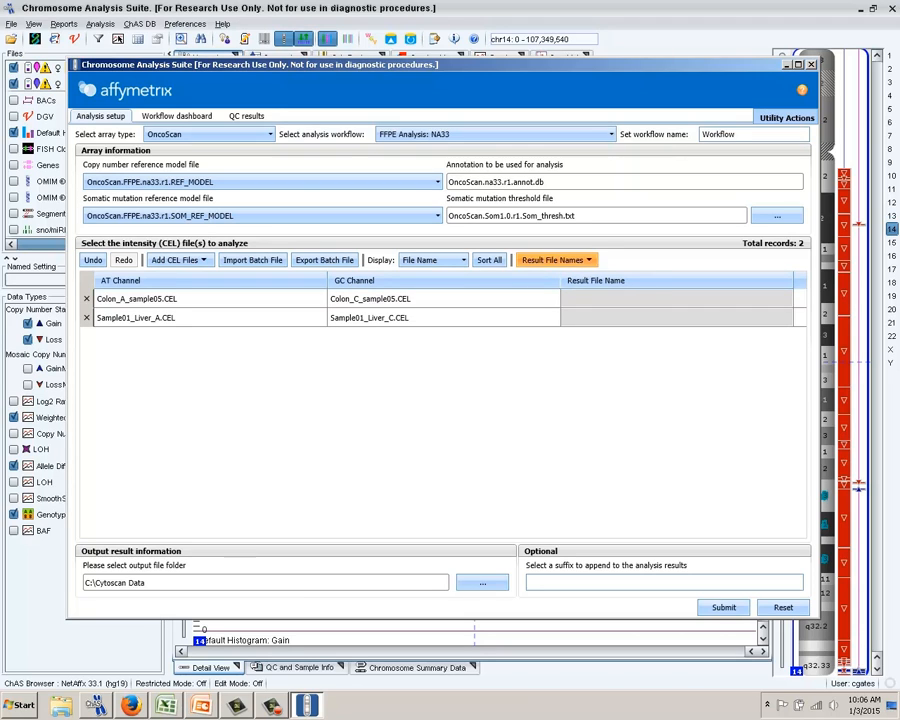
# Step: Auto-generate the result file names and check the AT and GC channel file pairing of the colon and liver samples
pyautogui.click(556, 260)
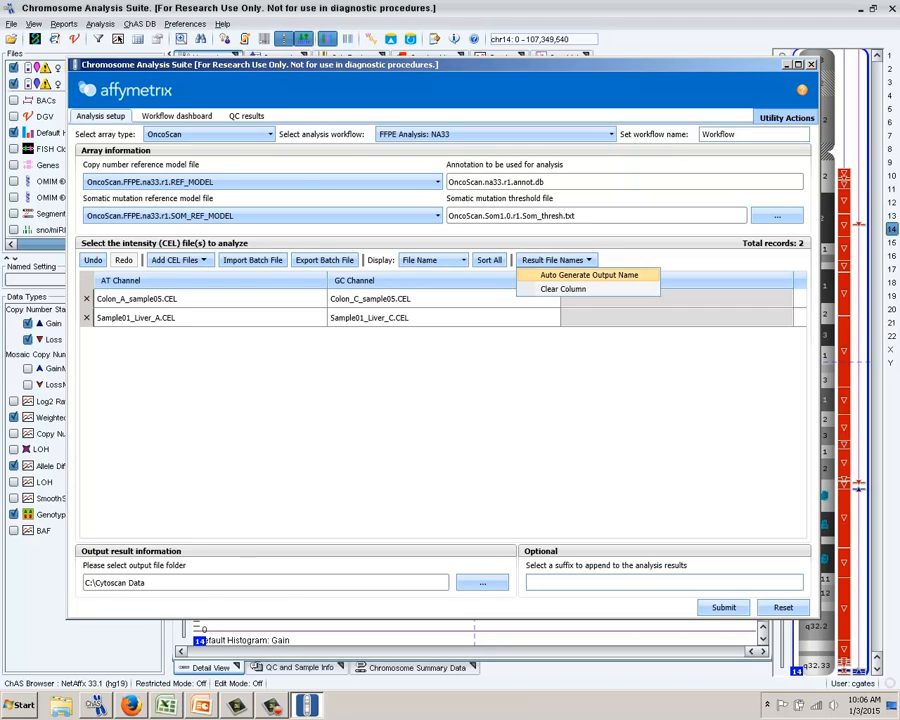
pyautogui.click(589, 275)
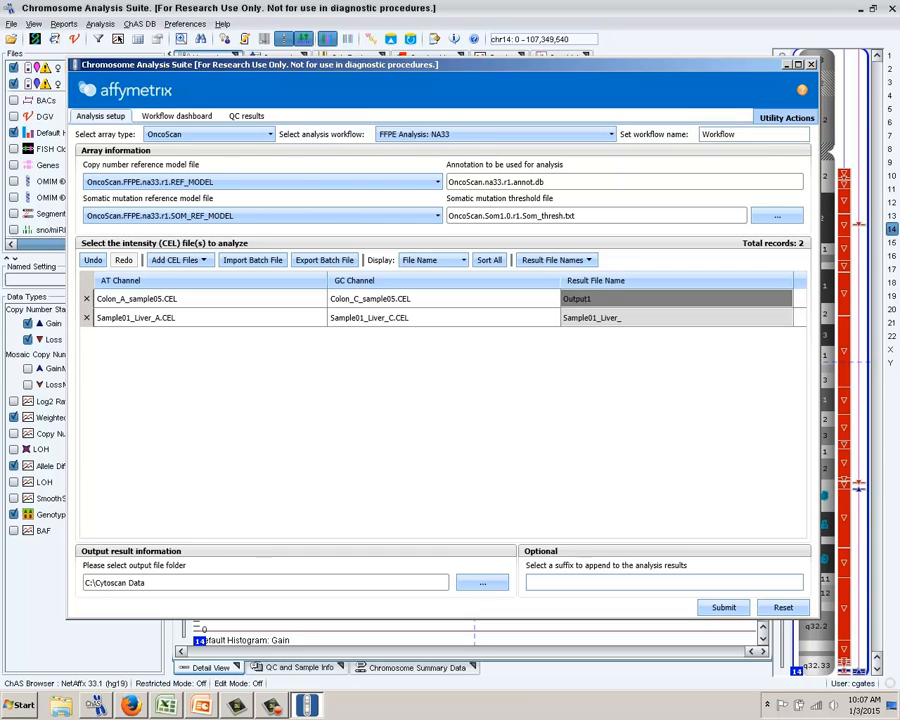
pyautogui.click(430, 318)
pyautogui.click(215, 299)
pyautogui.click(215, 318)
pyautogui.click(215, 299)
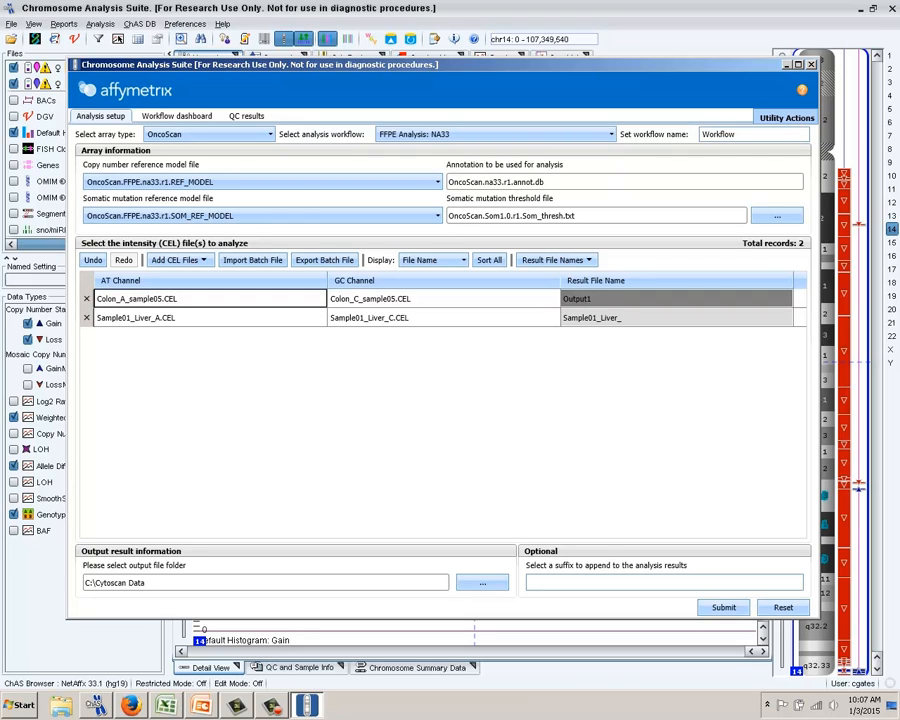
pyautogui.click(430, 299)
pyautogui.click(430, 318)
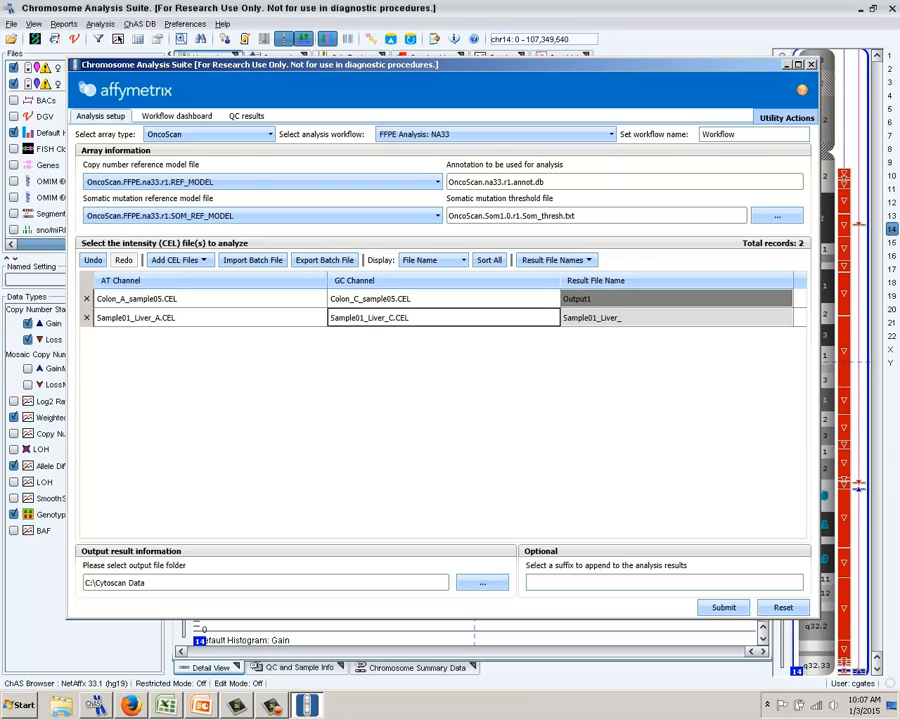
pyautogui.click(210, 299)
pyautogui.click(443, 299)
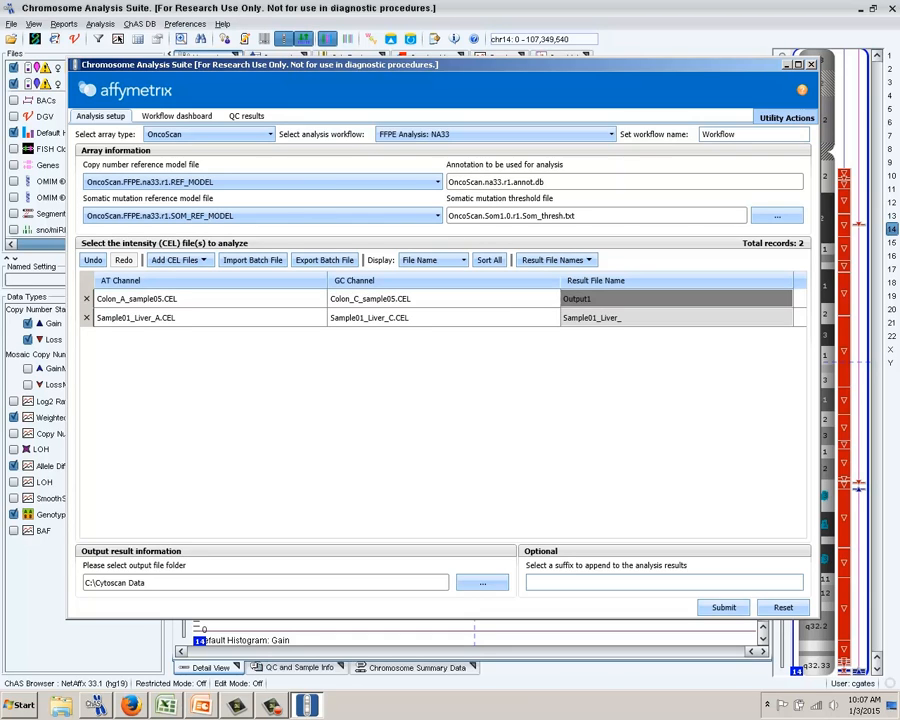
# Step: Rename the colon sample's result file as Colon_sample05
pyautogui.doubleClick(577, 299)
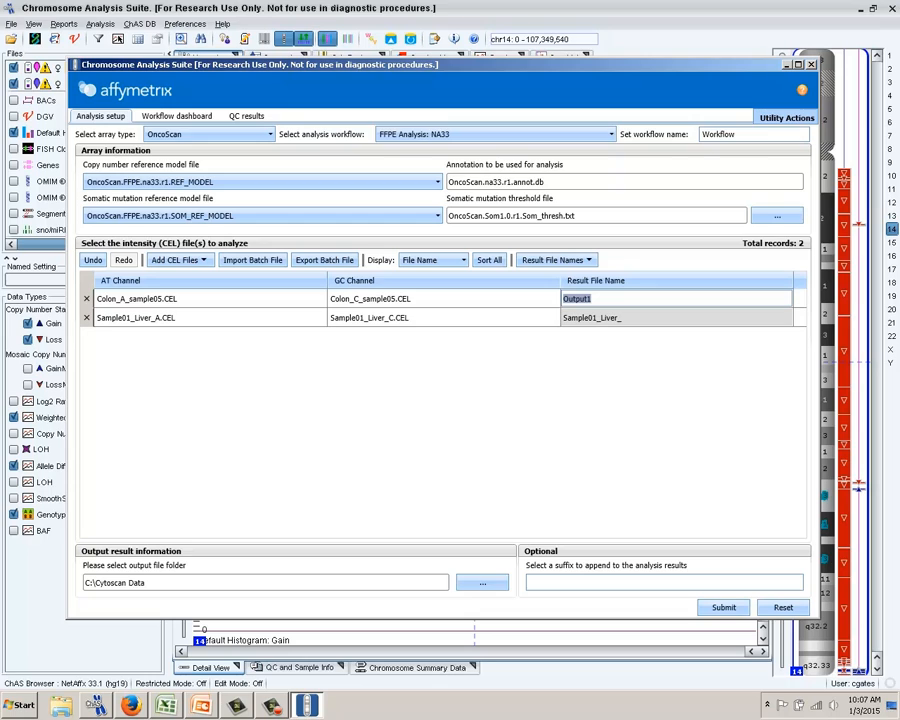
pyautogui.write('Colon_sam')
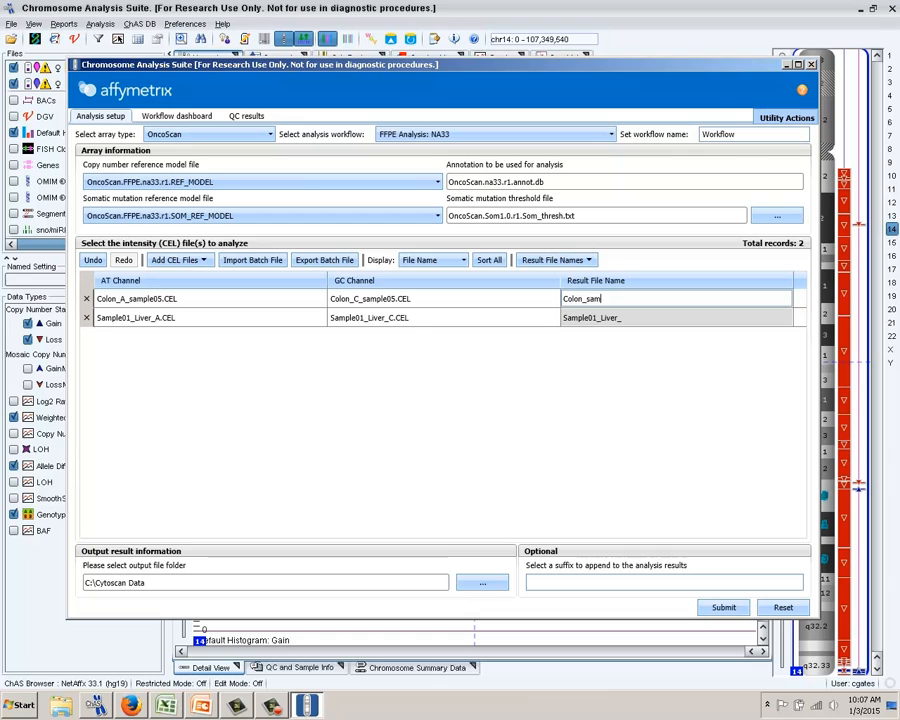
pyautogui.write('ple05')
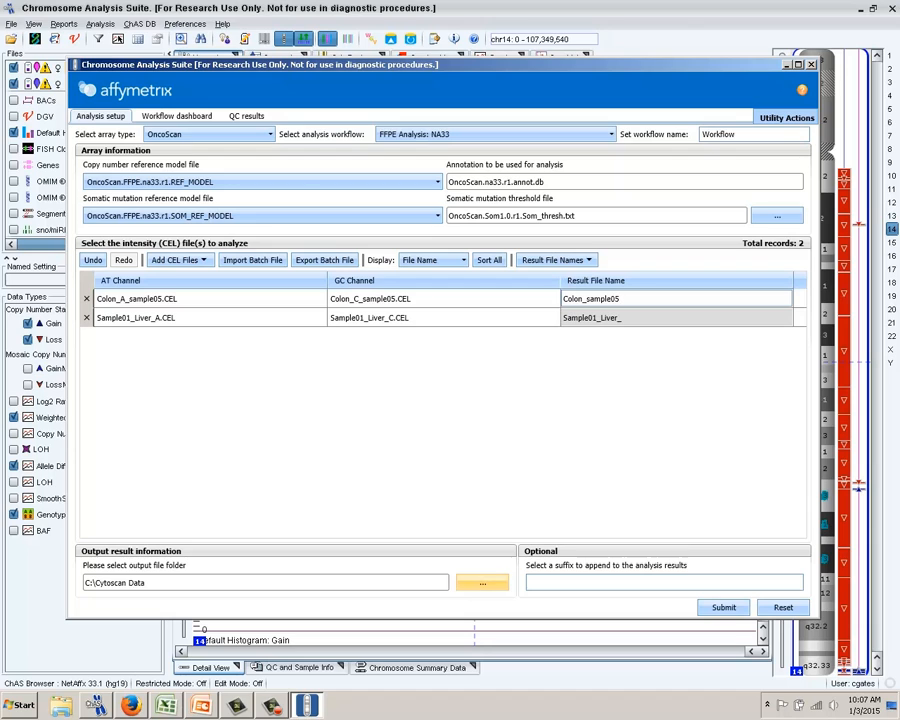
# Step: Set the output result folder to C:\Cytoscan Data\ChAS3 Data\OncoScan
pyautogui.click(482, 582)
pyautogui.doubleClick(322, 241)
pyautogui.click(321, 257)
pyautogui.doubleClick(321, 257)
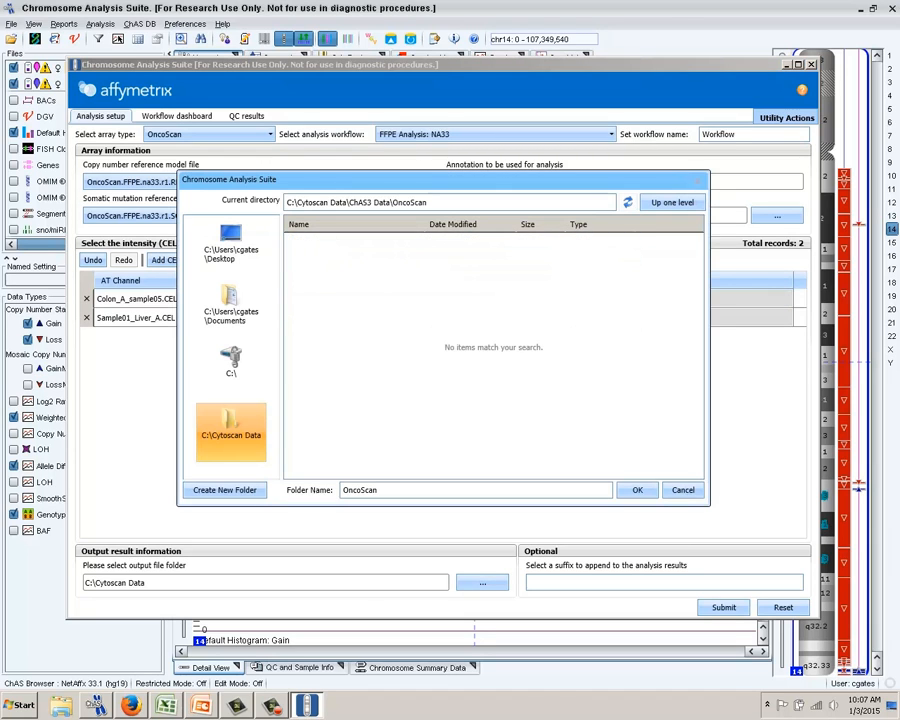
pyautogui.click(637, 489)
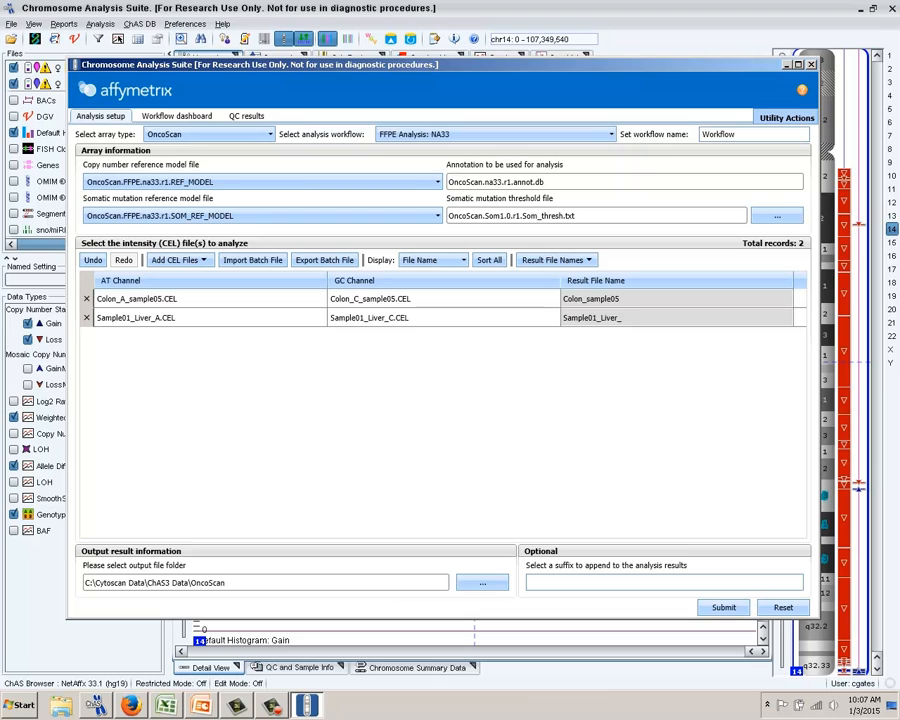
# Step: Recheck the colon and liver channel file pairs and submit the OncoScan FFPE analysis
pyautogui.click(210, 298)
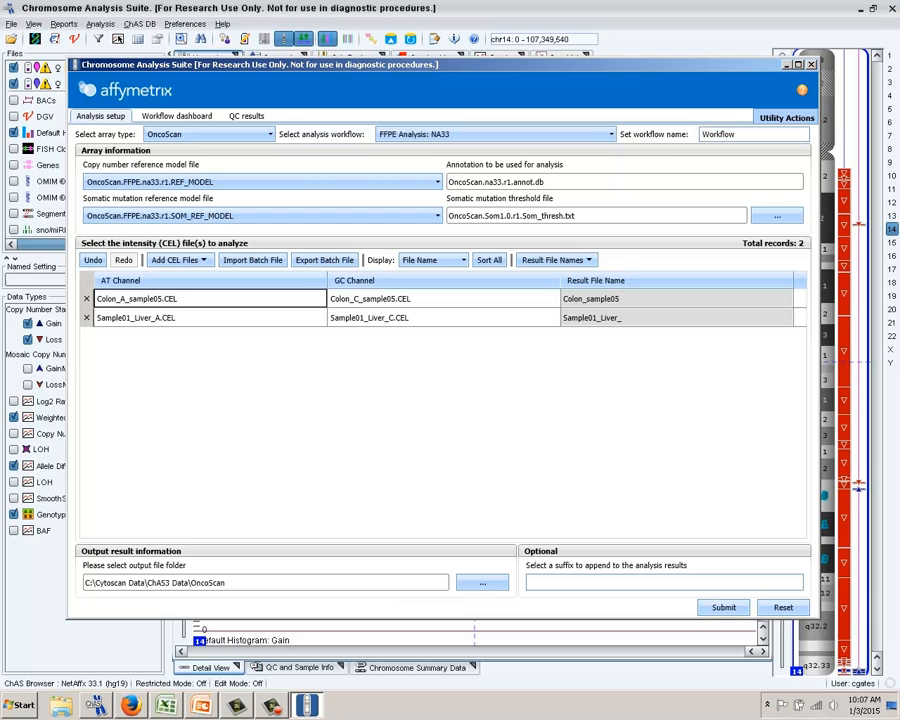
pyautogui.click(210, 318)
pyautogui.click(444, 318)
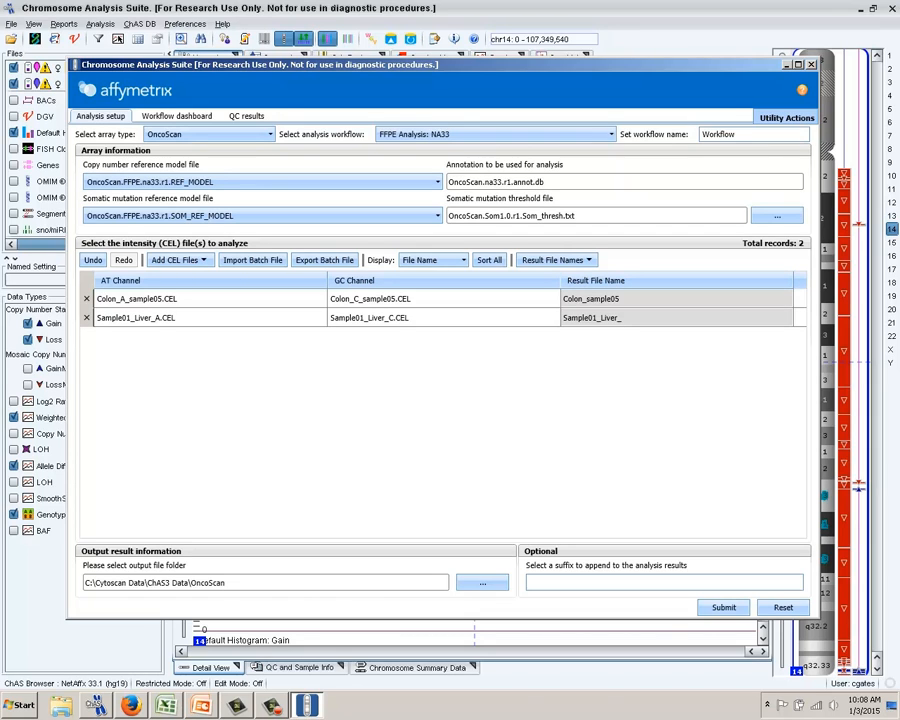
pyautogui.click(724, 607)
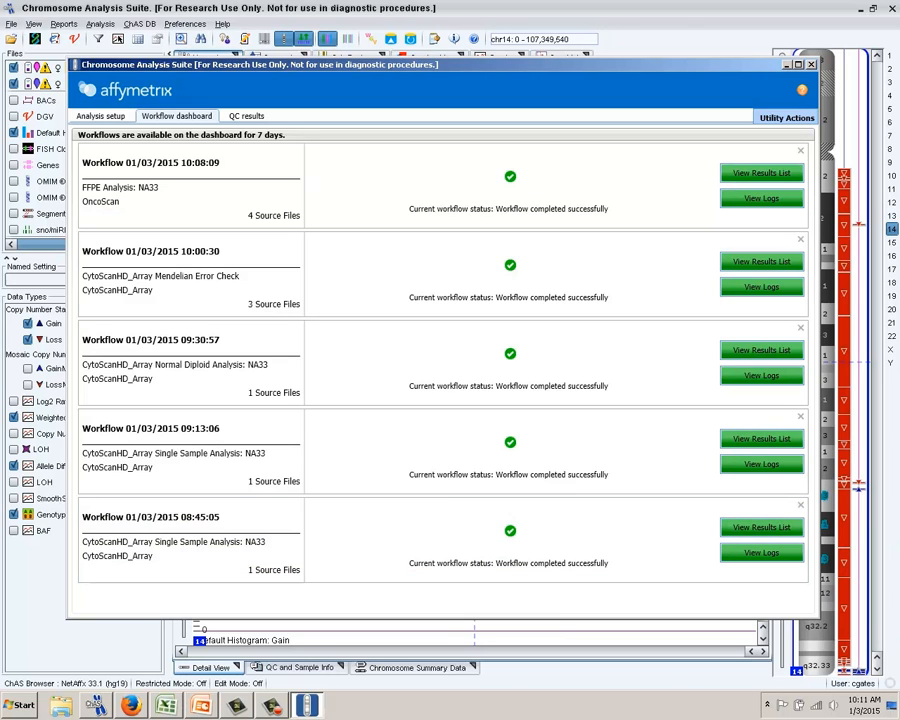
# Step: Open the results list of the OncoScan FFPE workflow and review all QC metric columns for both samples
pyautogui.click(761, 173)
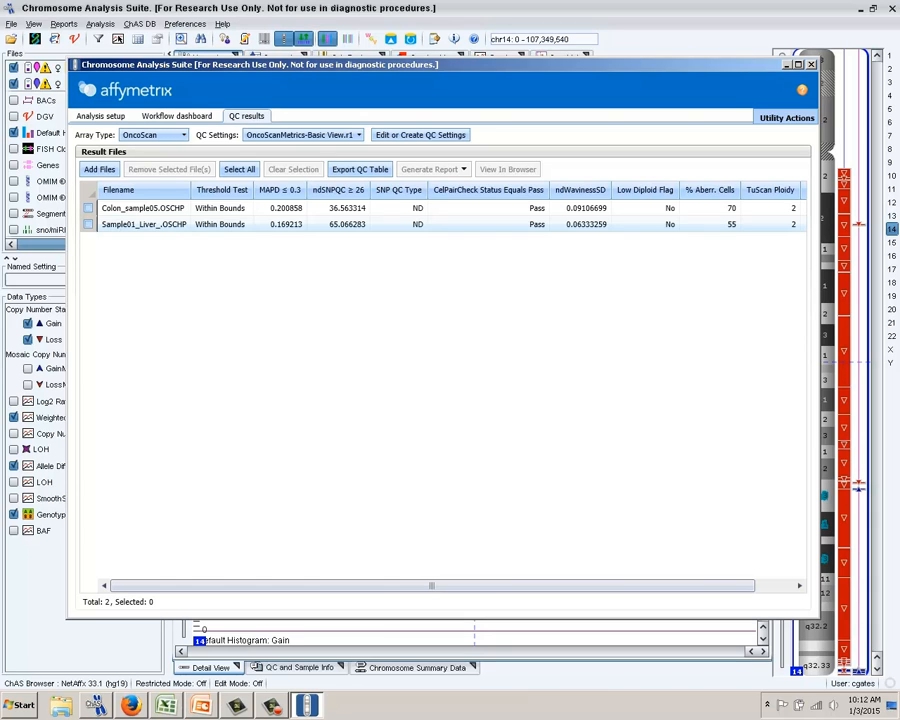
pyautogui.moveTo(432, 586); pyautogui.dragTo(471, 586)
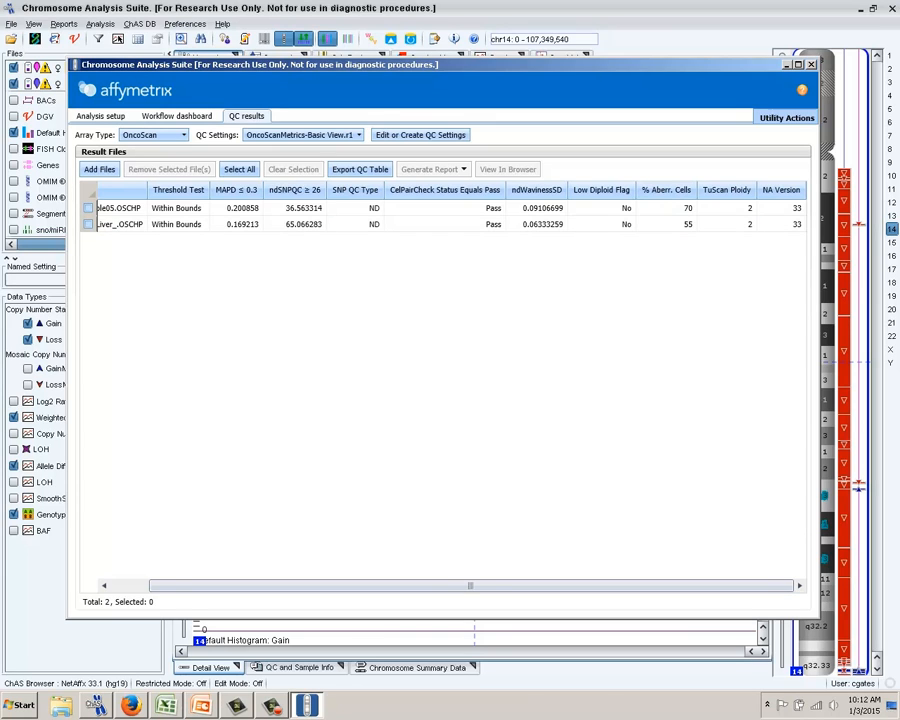
pyautogui.moveTo(470, 586); pyautogui.dragTo(431, 586)
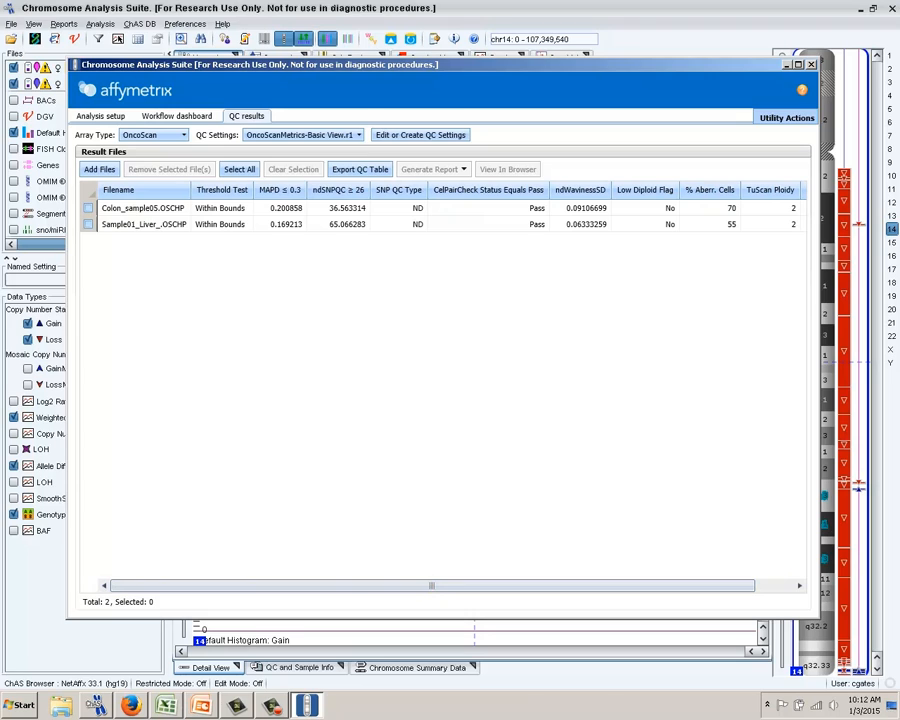
# Step: Switch the QC settings to OncoScanMetrics-Detail View.r1
pyautogui.click(300, 134)
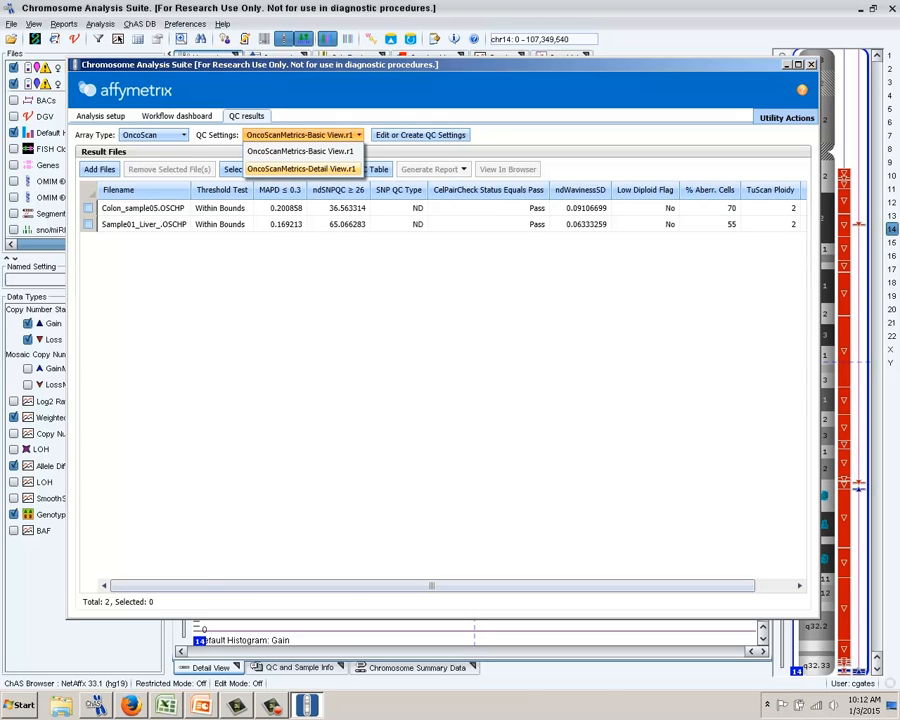
pyautogui.click(300, 169)
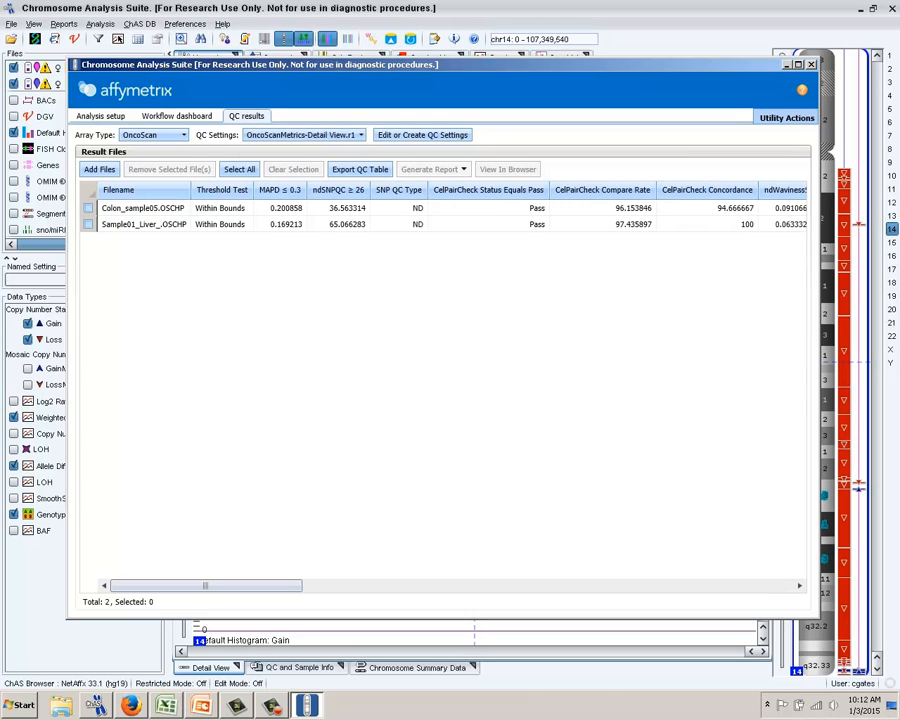
pyautogui.click(300, 134)
pyautogui.click(300, 134)
# Step: Select the colon and liver result files and examine which reports can be generated for them
pyautogui.click(88, 208)
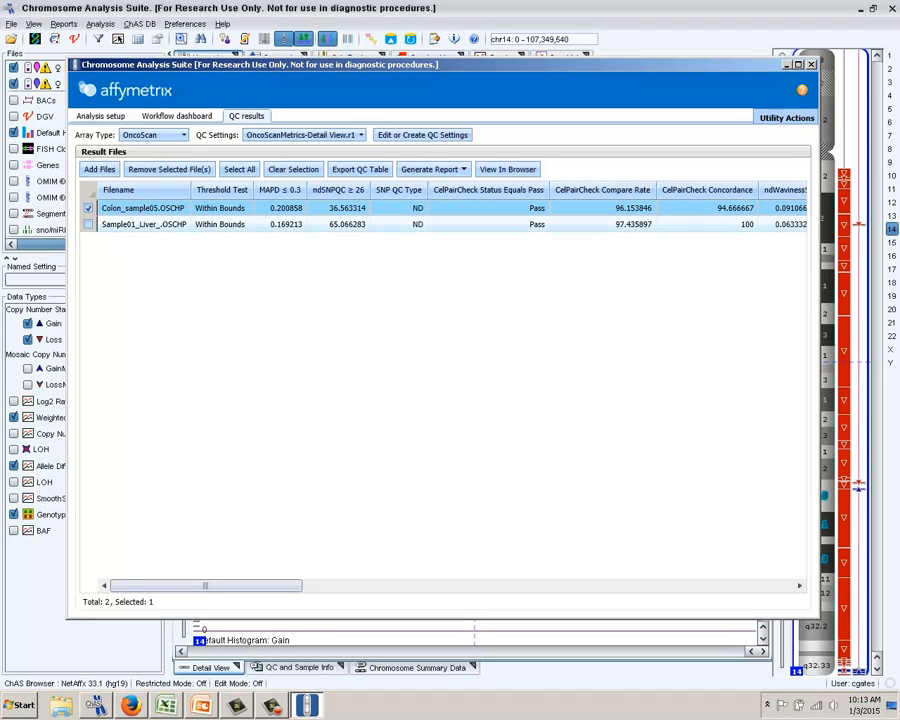
pyautogui.click(88, 225)
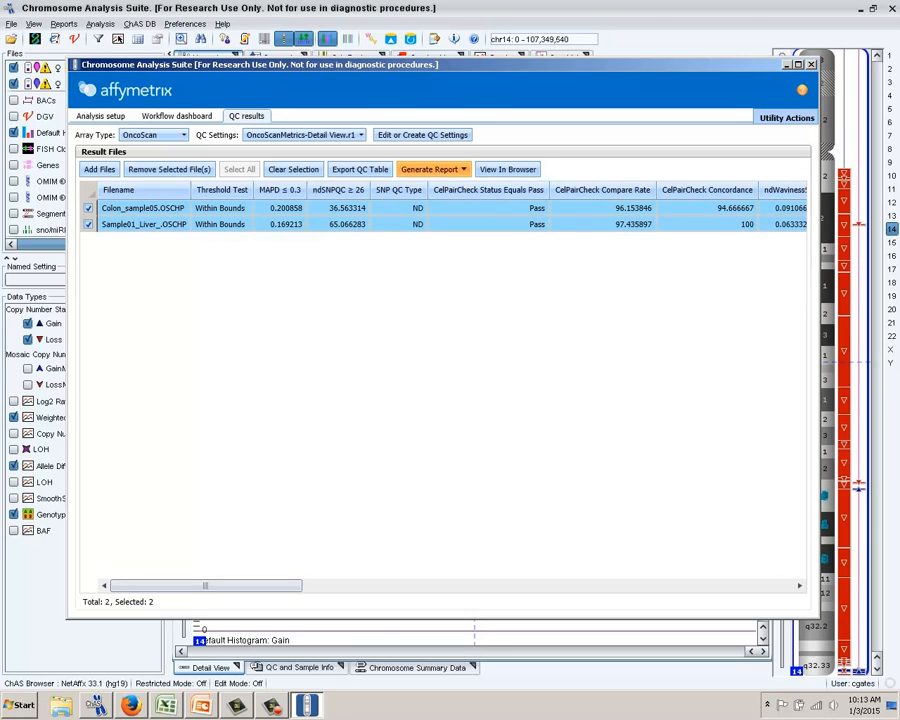
pyautogui.click(430, 169)
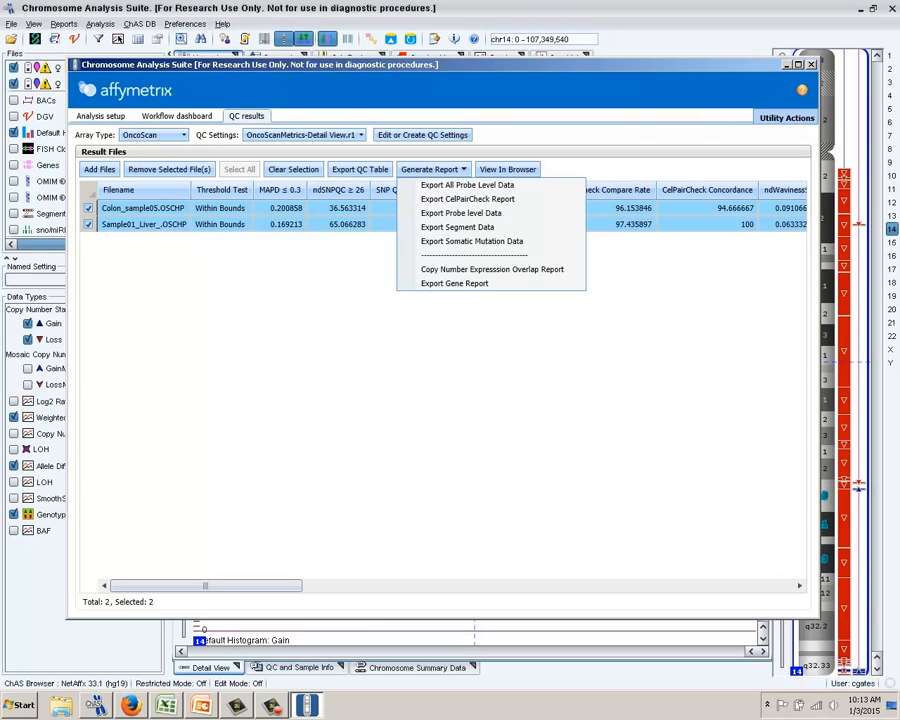
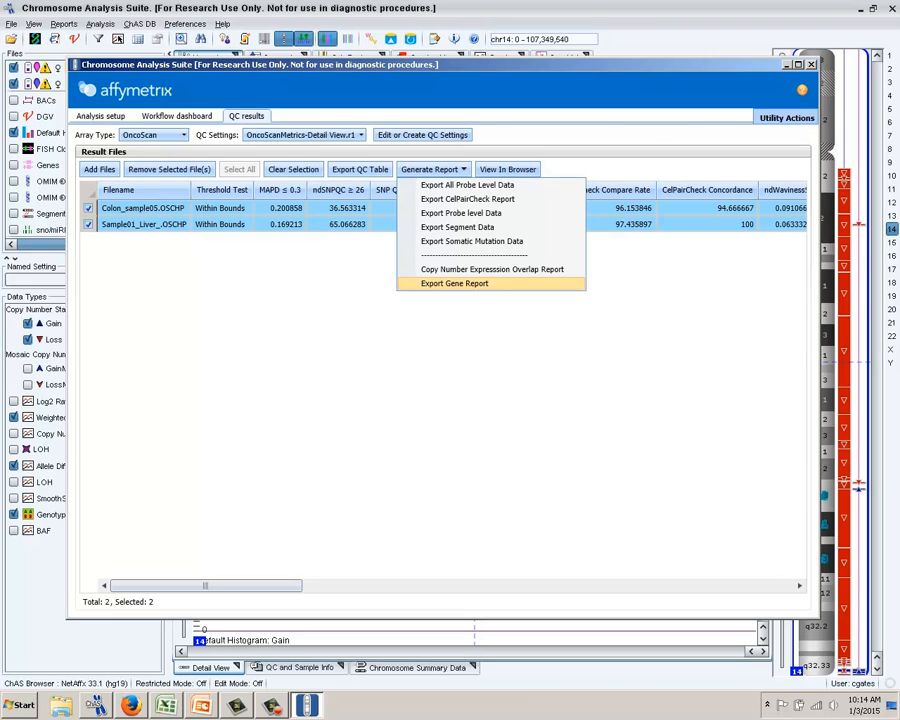
pyautogui.press('Escape')
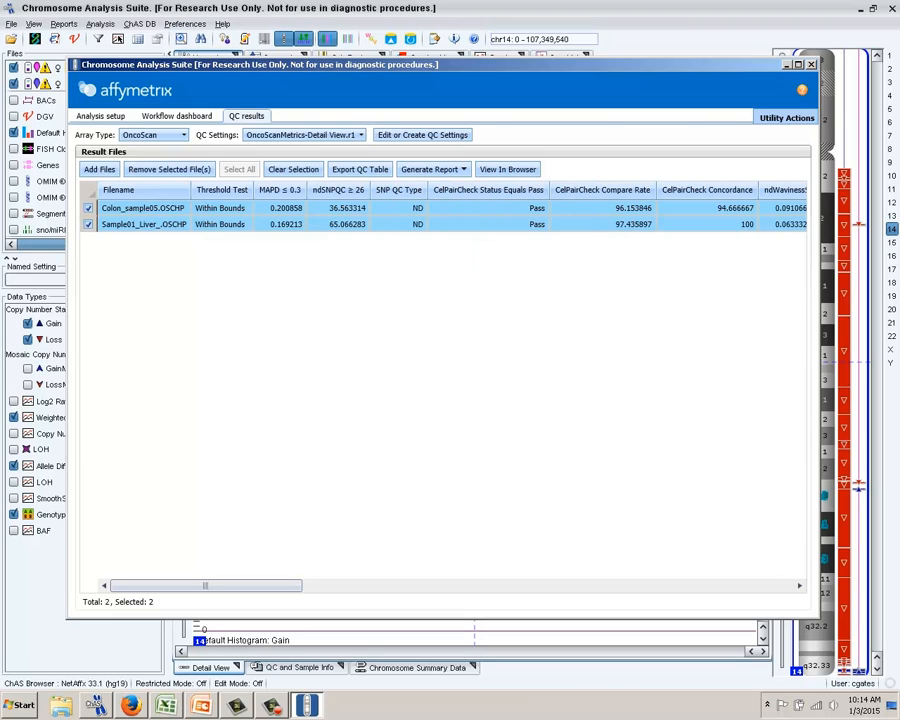